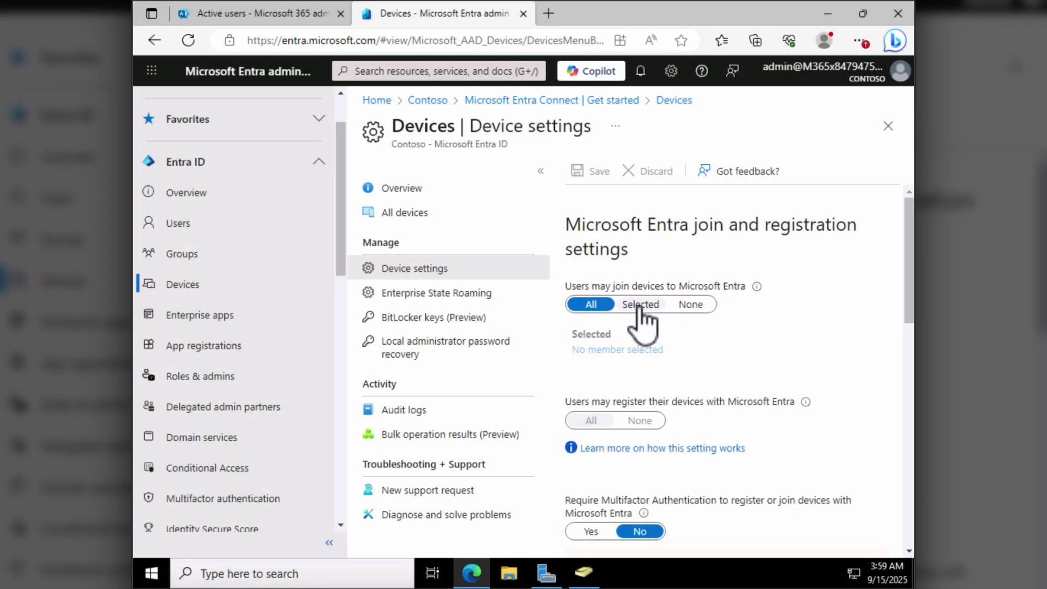
- Set the per-user device limit to 20 (Recommended), switch Entra LAPS to Yes, and save
scroll(637, 319, "down", 2)
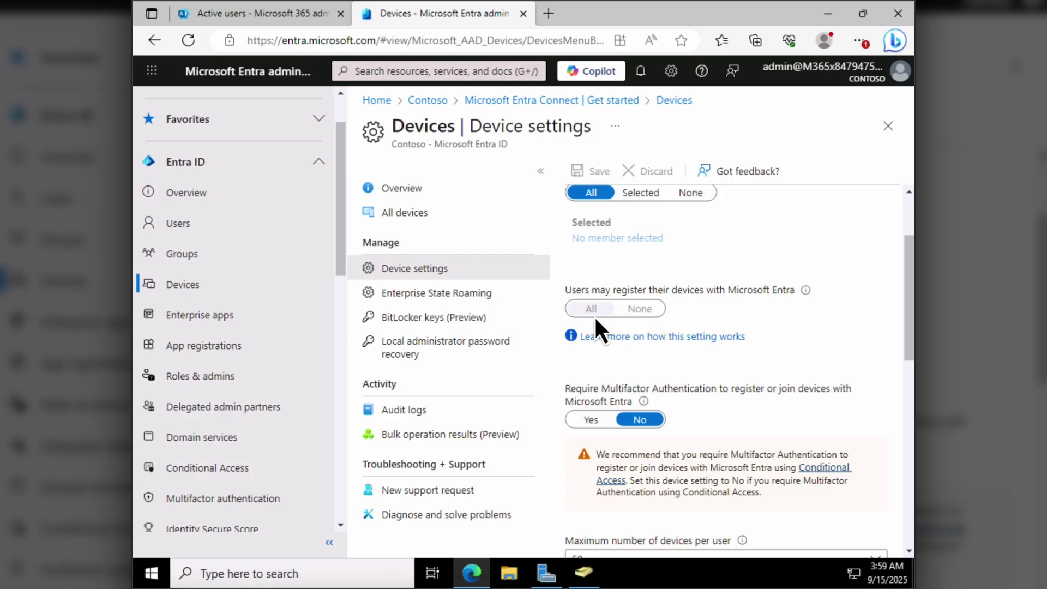
scroll(596, 315, "down", 3)
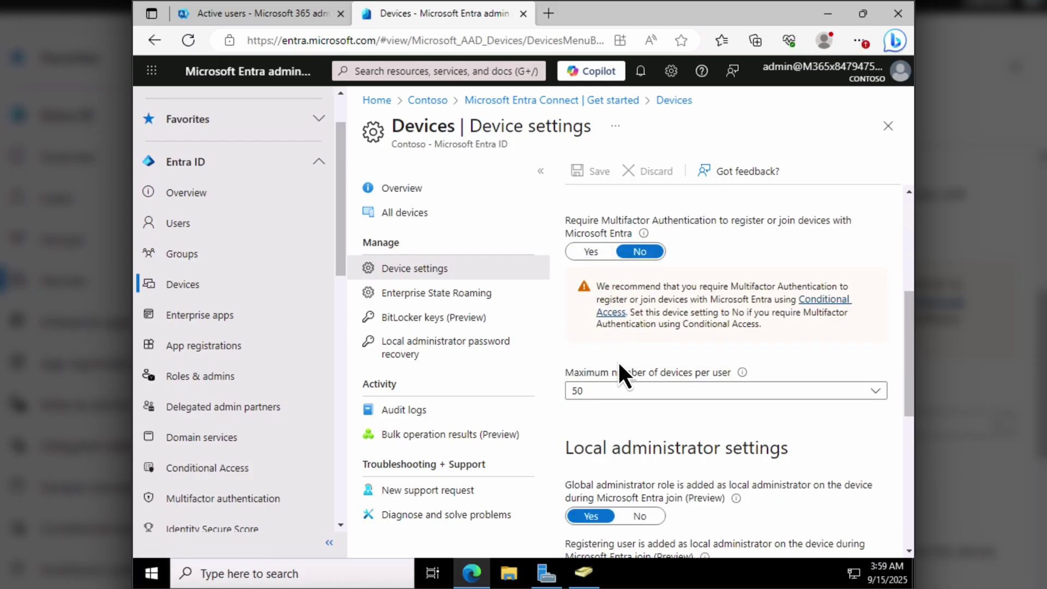
left_click(618, 395)
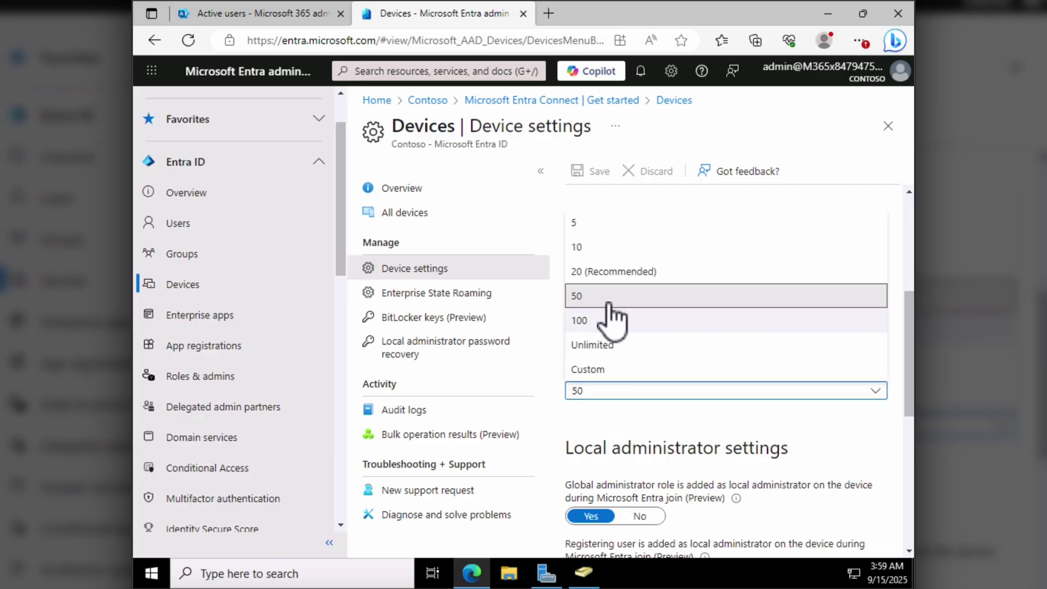
left_click(607, 273)
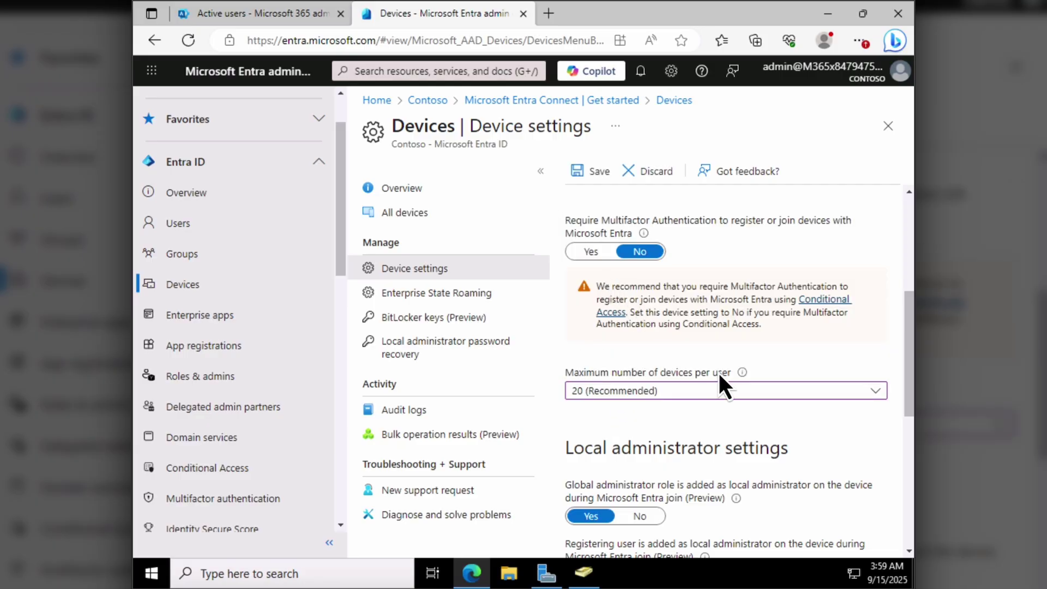
scroll(714, 352, "down", 4)
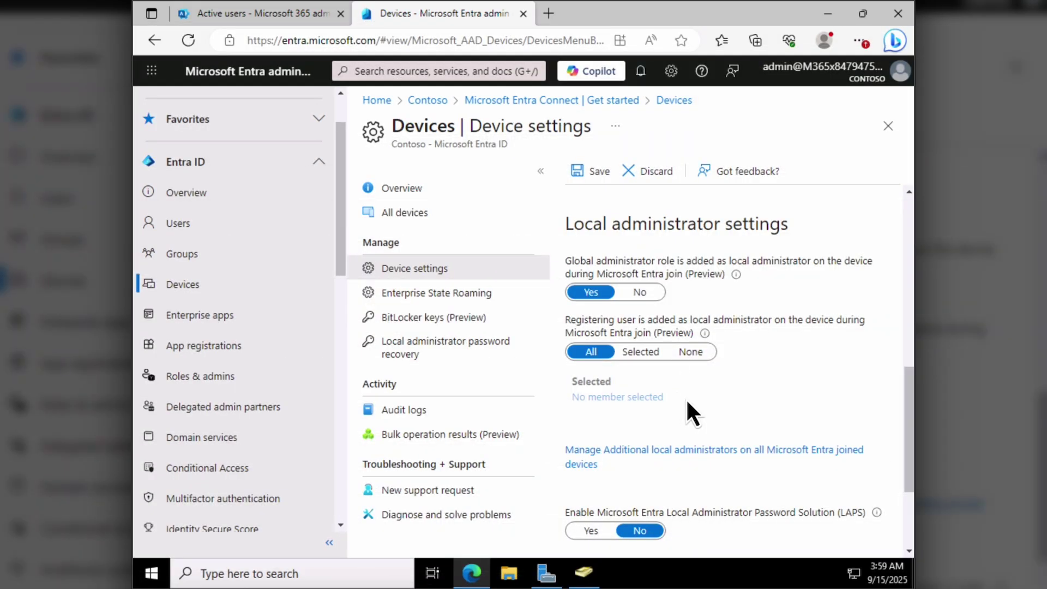
scroll(688, 402, "down", 3)
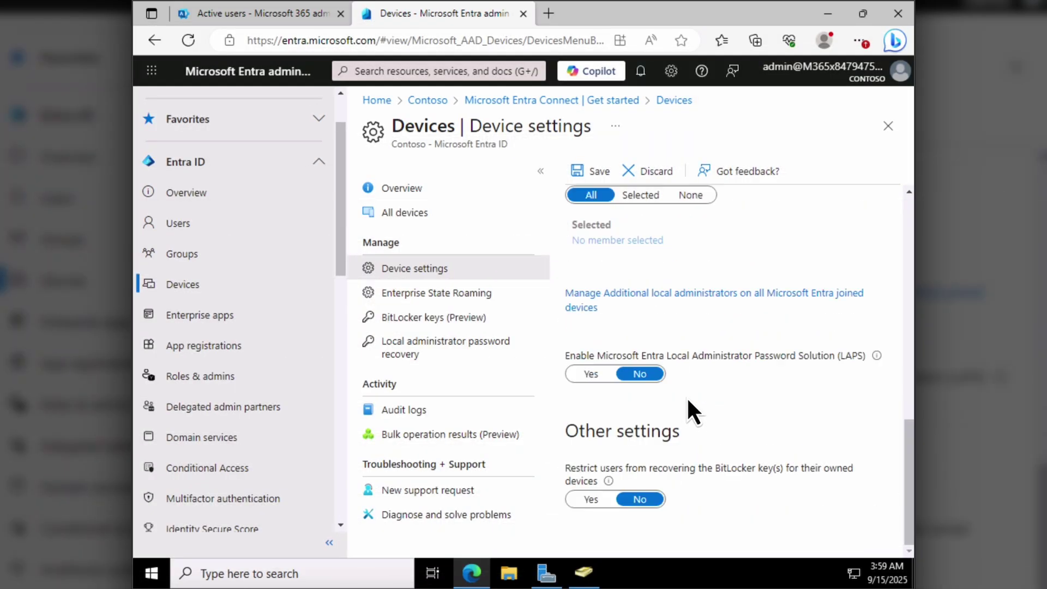
left_click(591, 374)
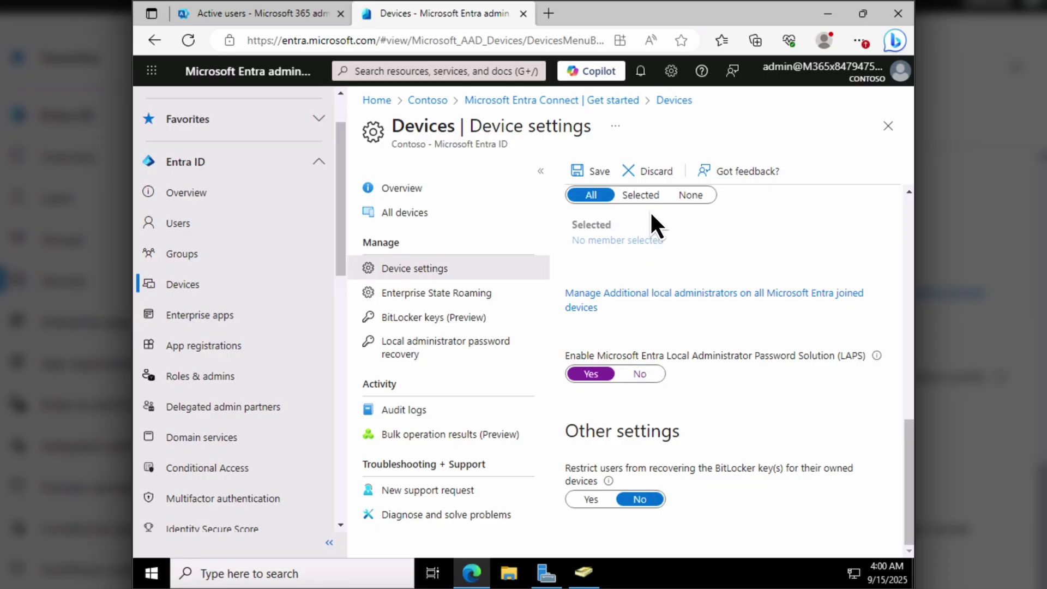
left_click(600, 166)
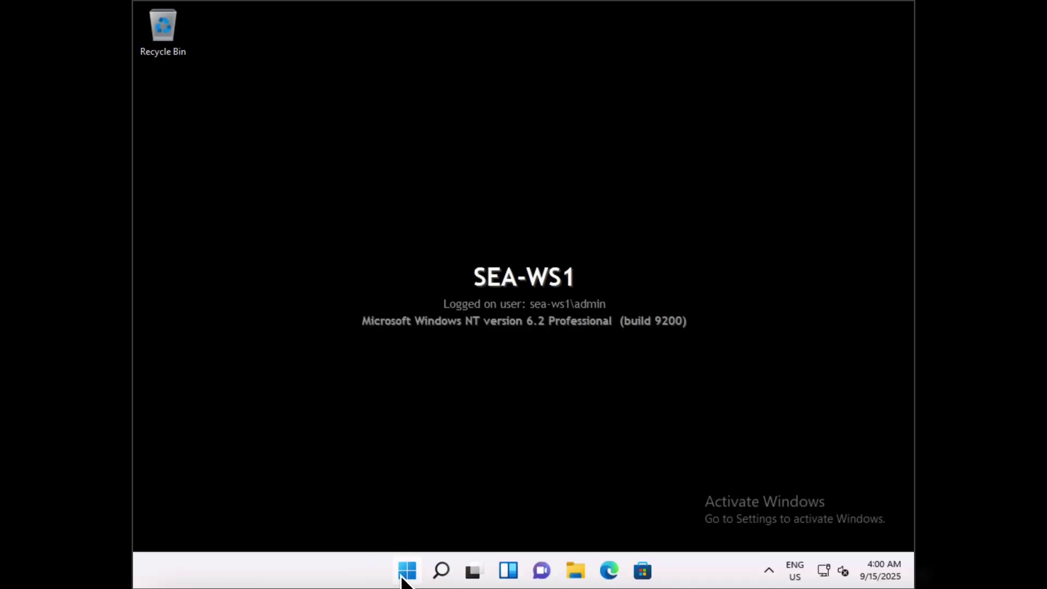
- Open Accounts > Access work or school in Windows Settings
left_click(404, 573)
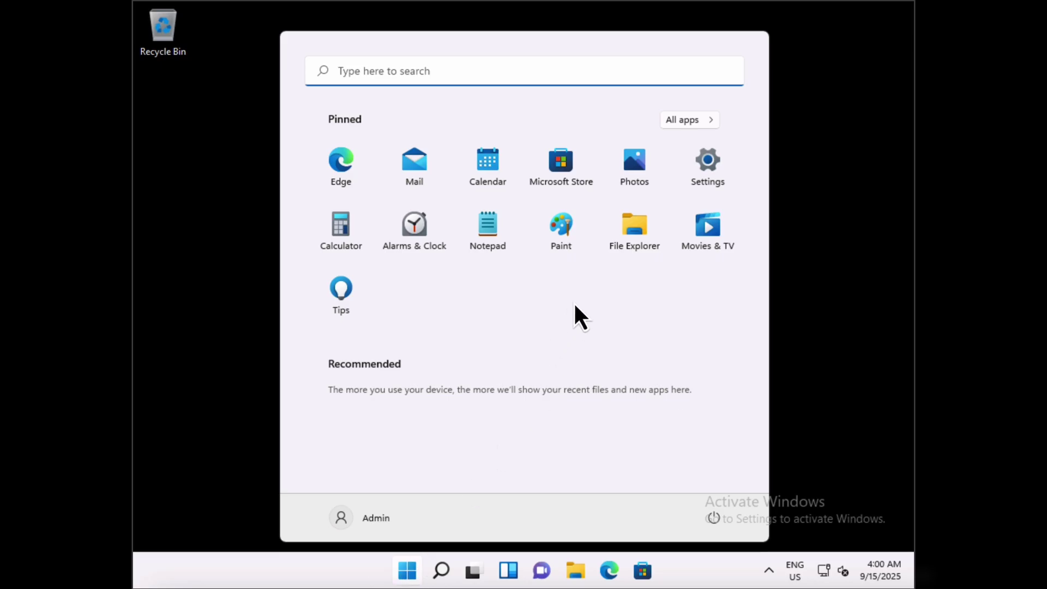
left_click(708, 167)
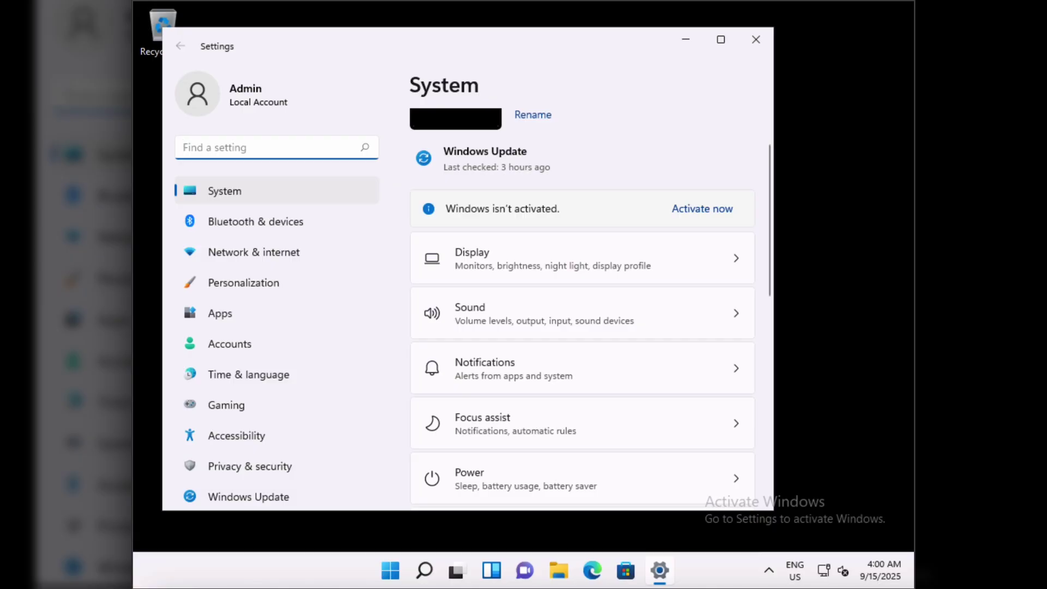
left_click(236, 343)
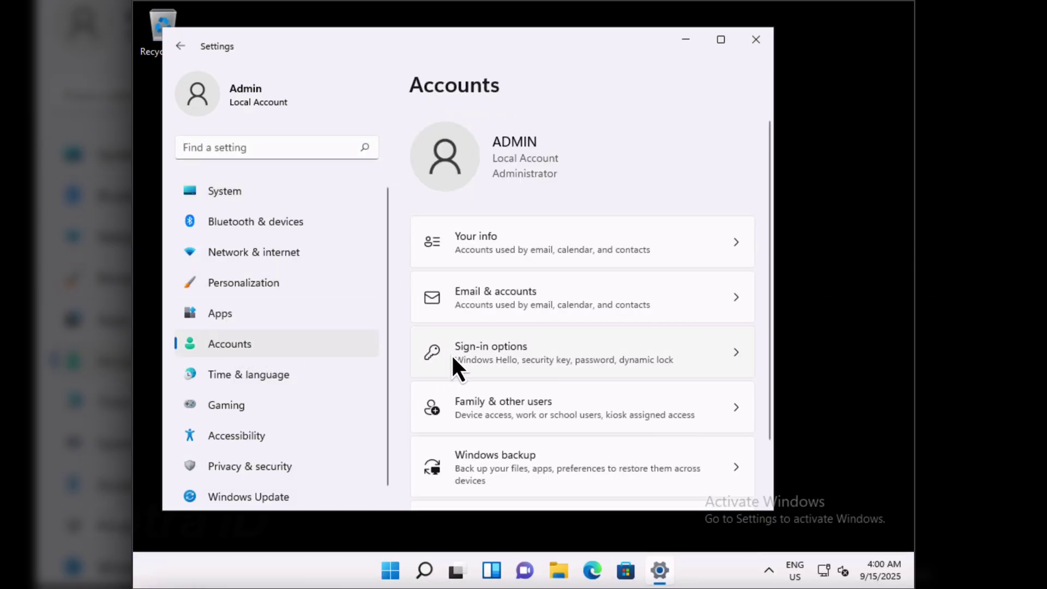
scroll(538, 408, "down", 2)
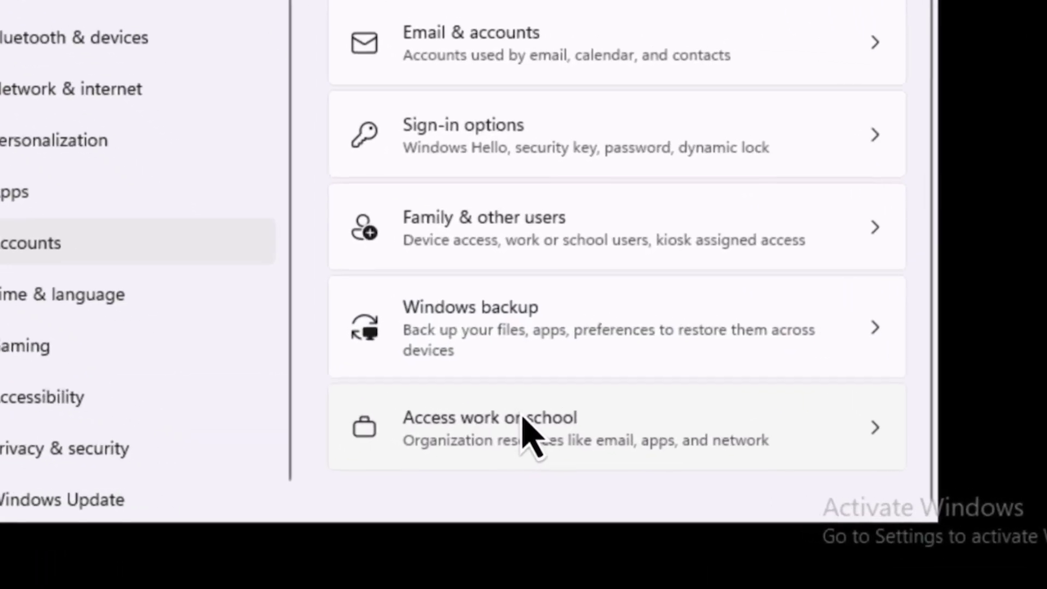
left_click(525, 446)
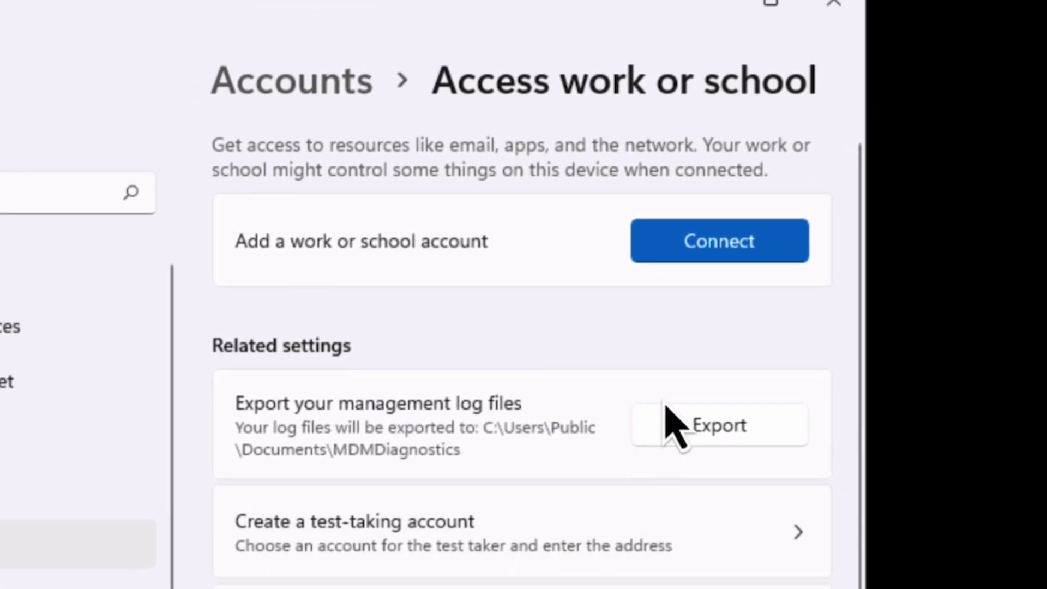
- Start connecting a work or school account and choose 'Join this device to Microsoft Entra ID'
left_click(755, 253)
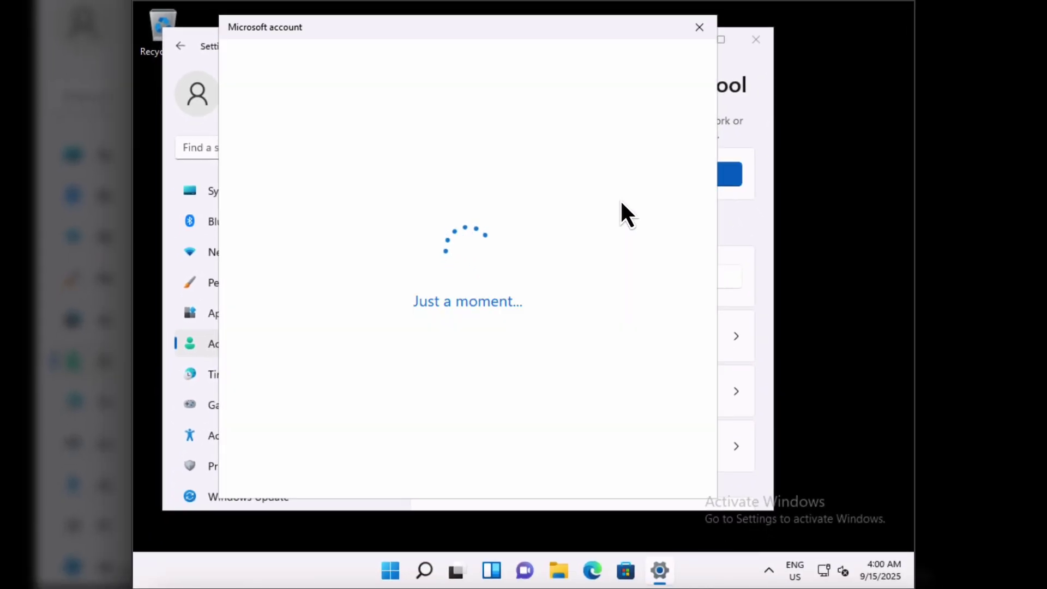
left_click(344, 210)
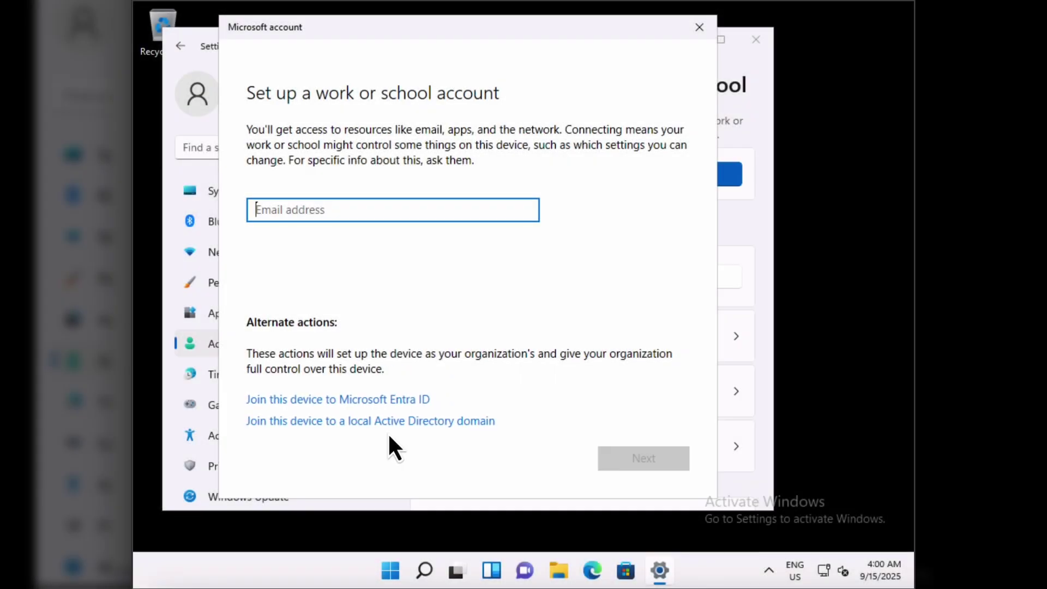
left_click(350, 400)
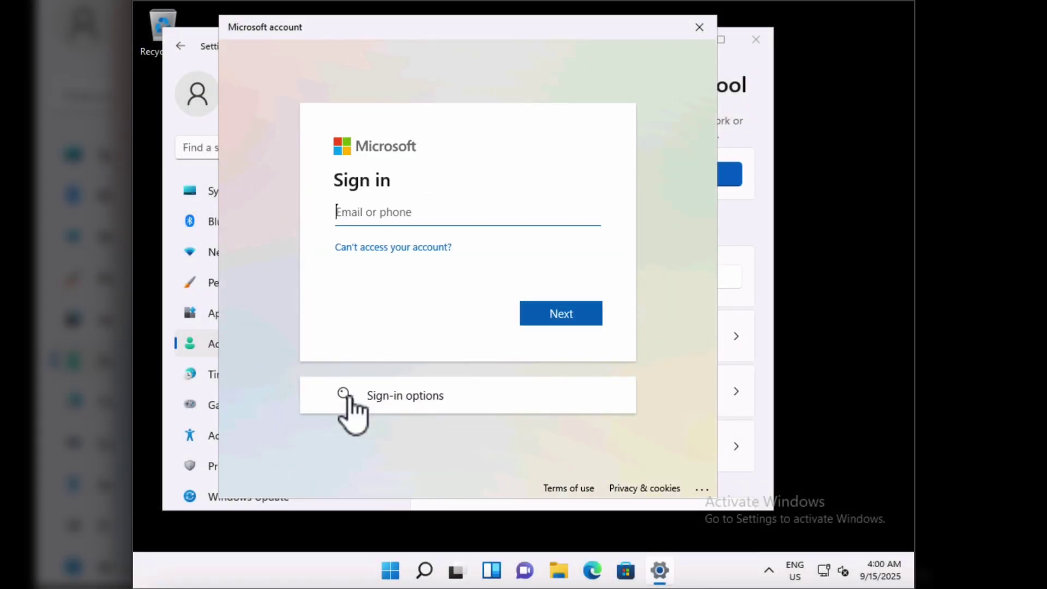
- Sign in with the administrator's e-mail address and password
type("[redacted]")
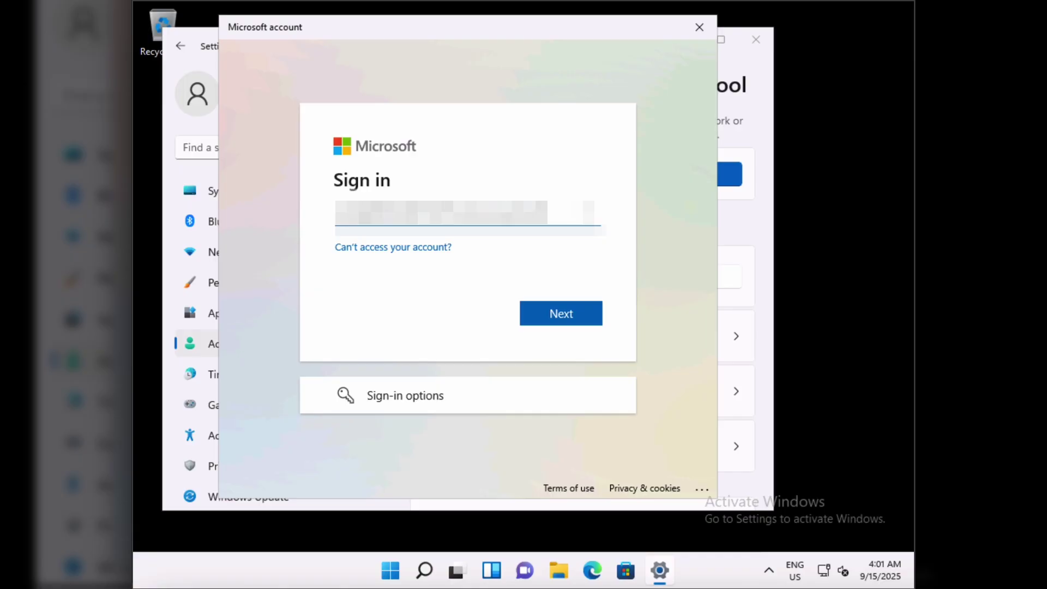
left_click(571, 317)
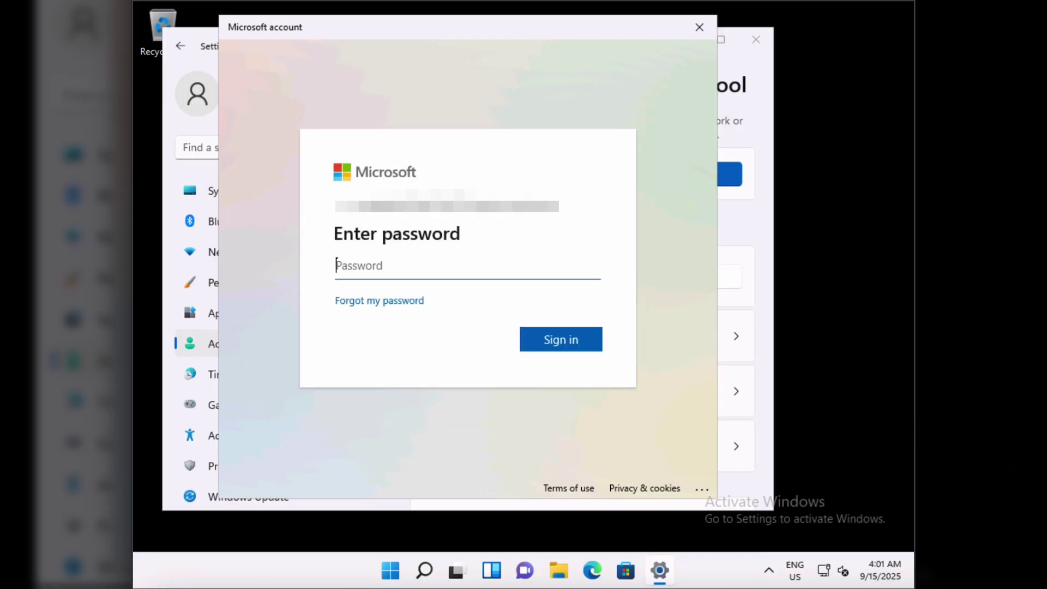
type("[redacted]")
left_click(582, 347)
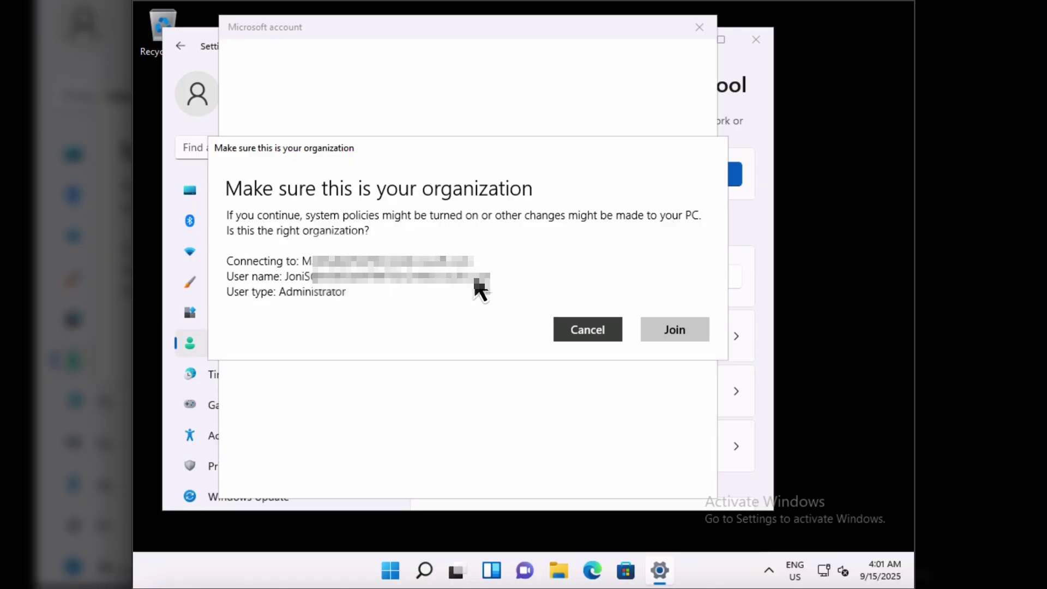
- Confirm joining Contoso's organization, finish with Done, and close Settings
left_click(683, 329)
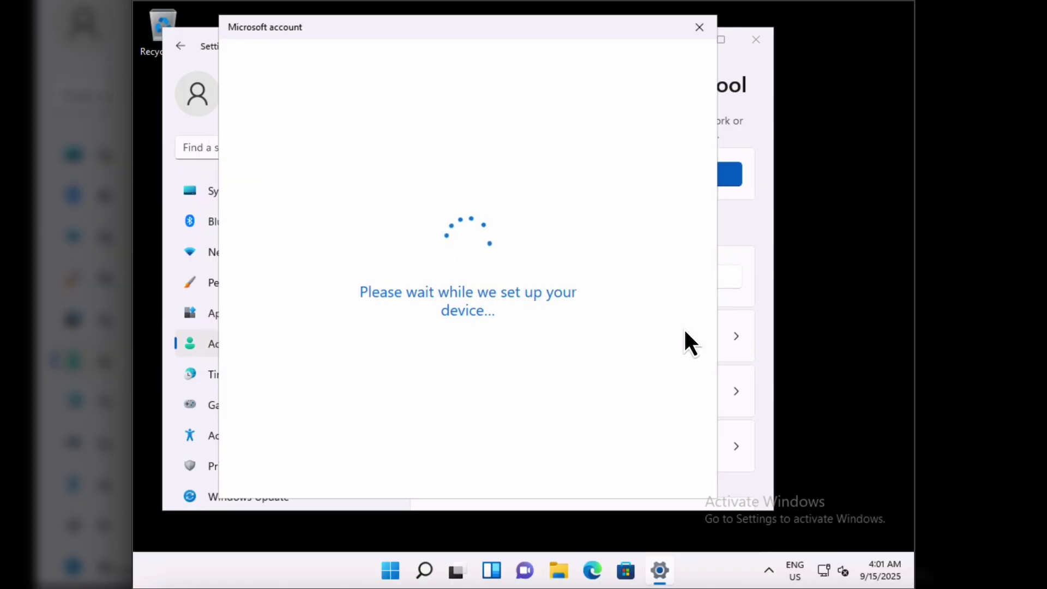
left_click(646, 467)
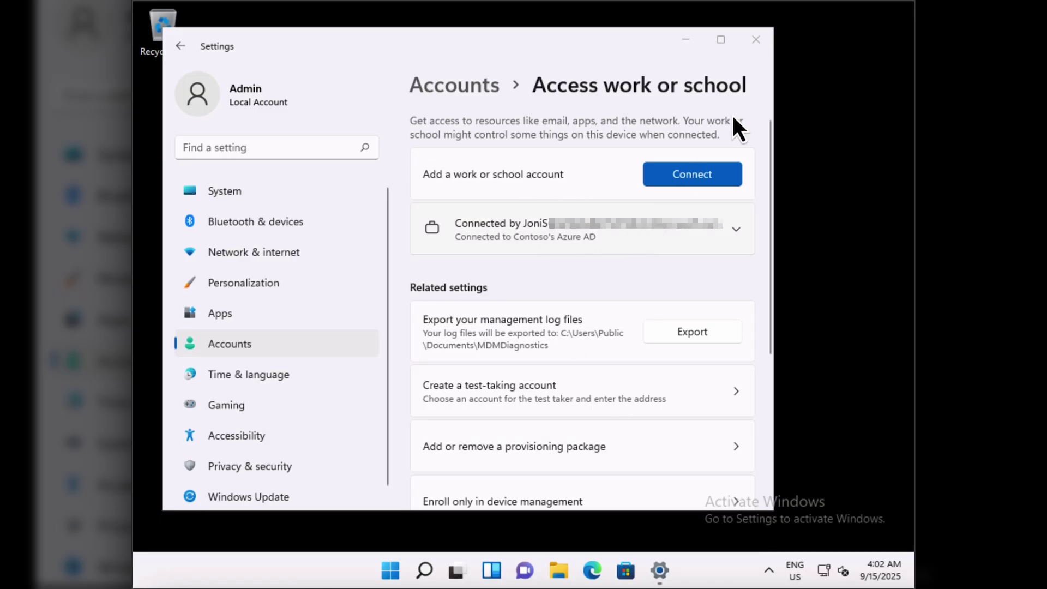
left_click(755, 44)
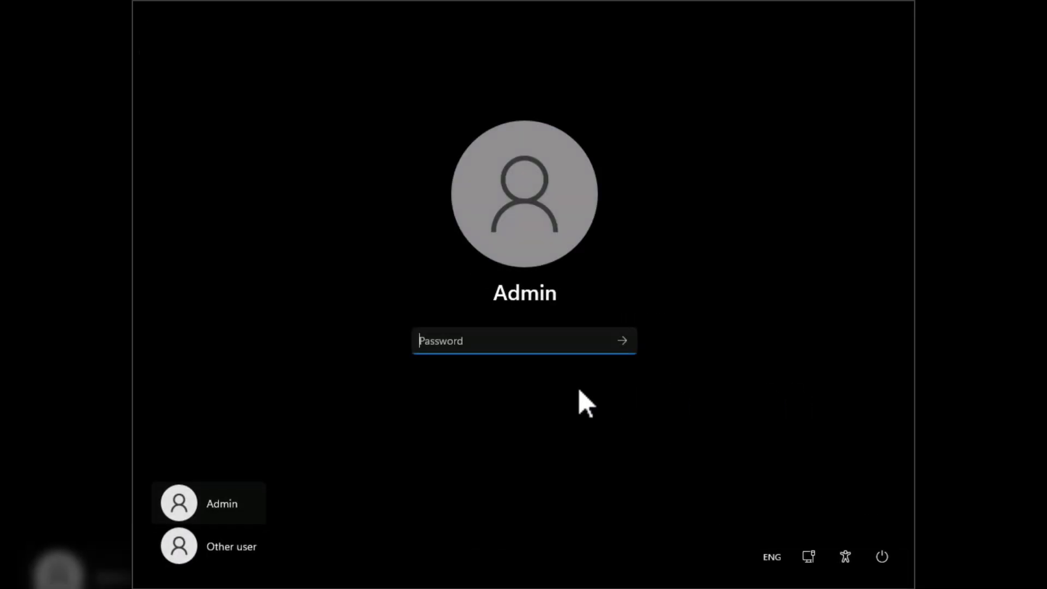
- Sign in as another user with the work account's e-mail address and pasted password
left_click(227, 558)
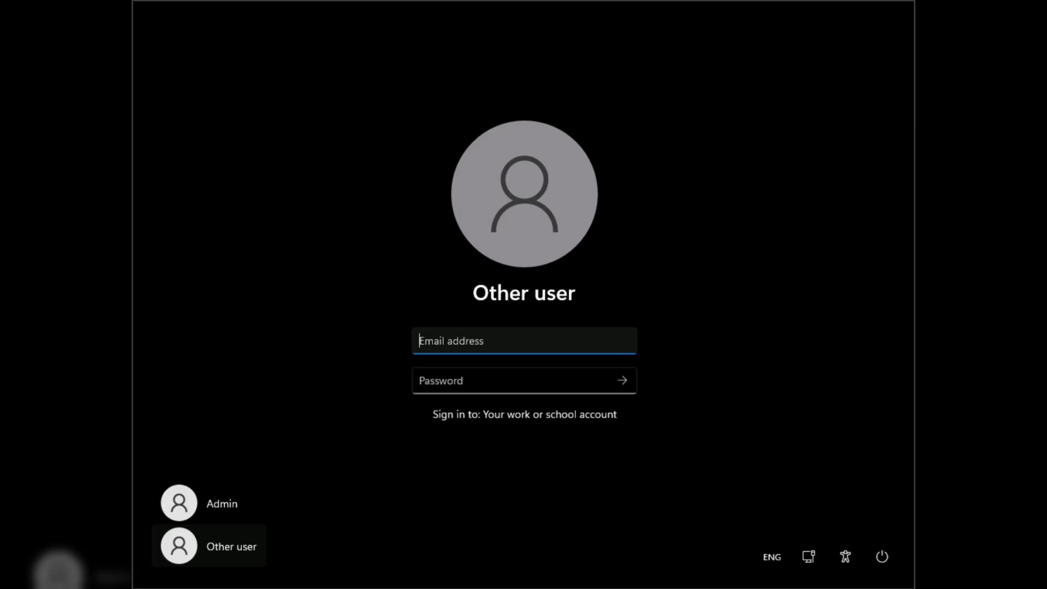
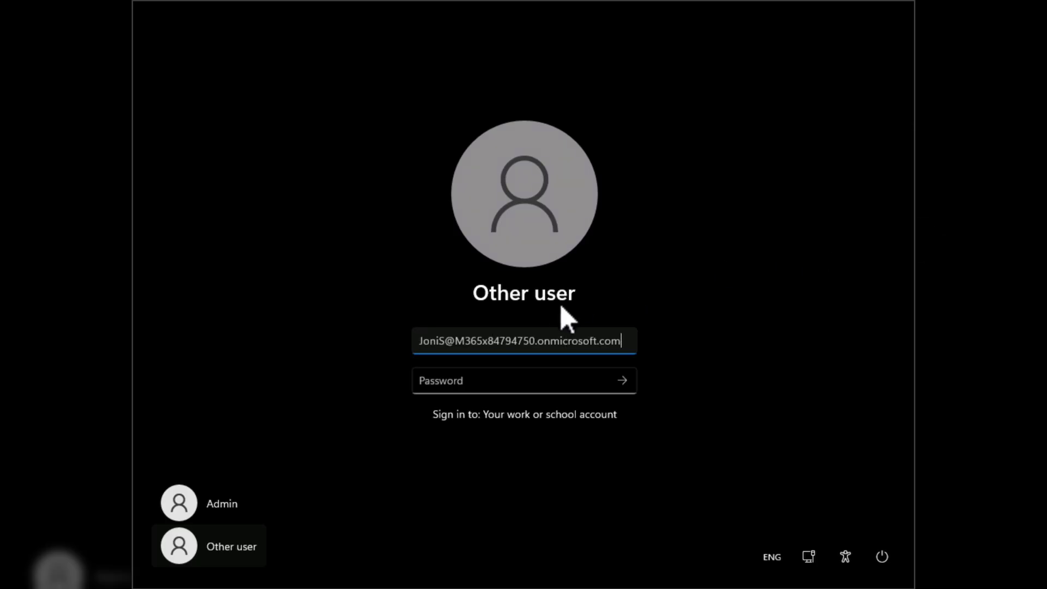
left_click(537, 380)
key("ctrl+v")
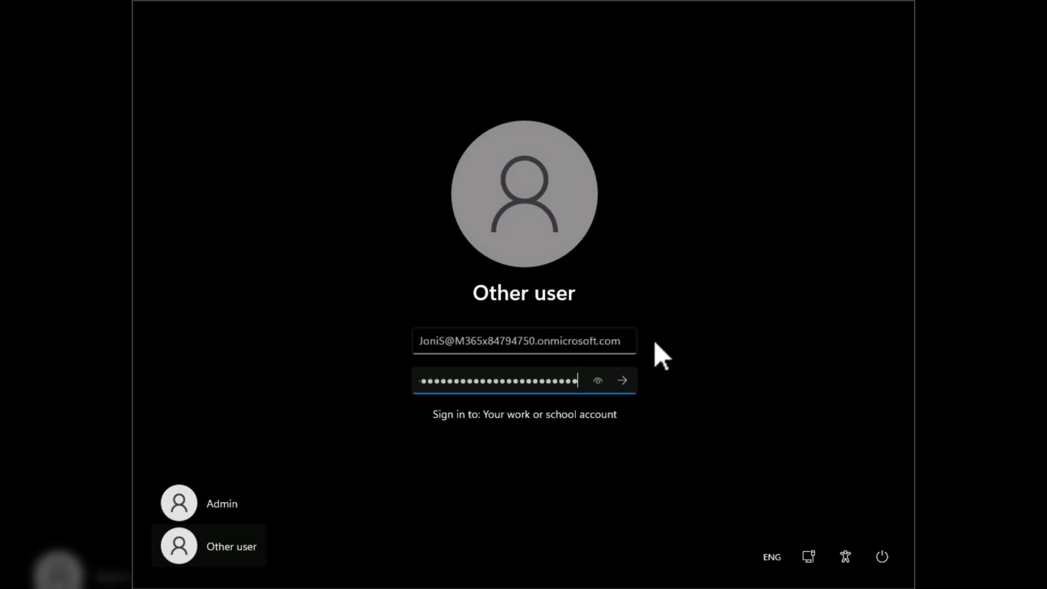
left_click(622, 380)
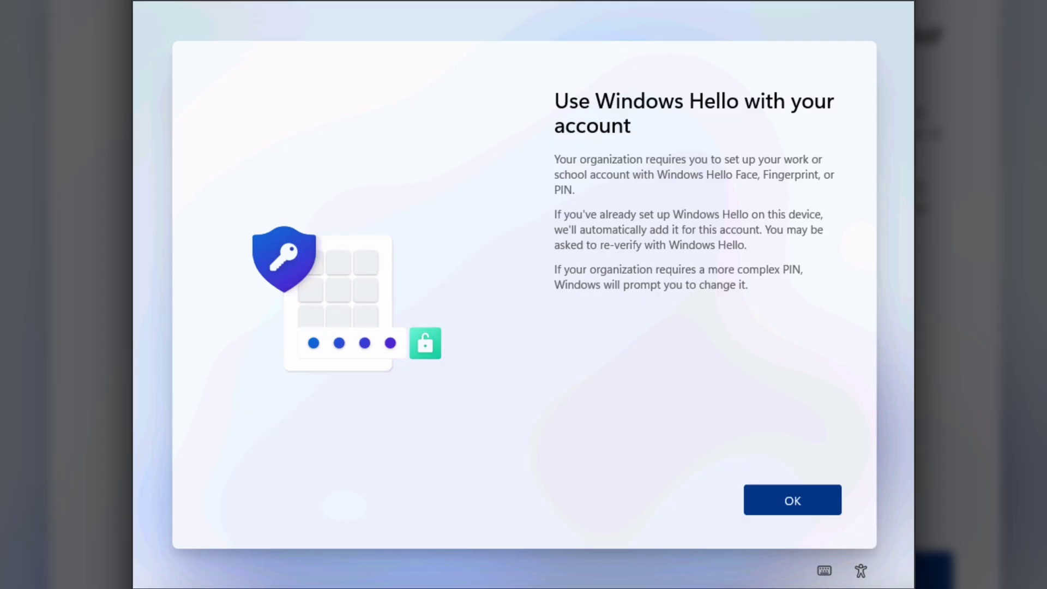
- Get past the 'Let's keep your account secure' prompt to the desktop and dismiss the Start menu
left_click(805, 505)
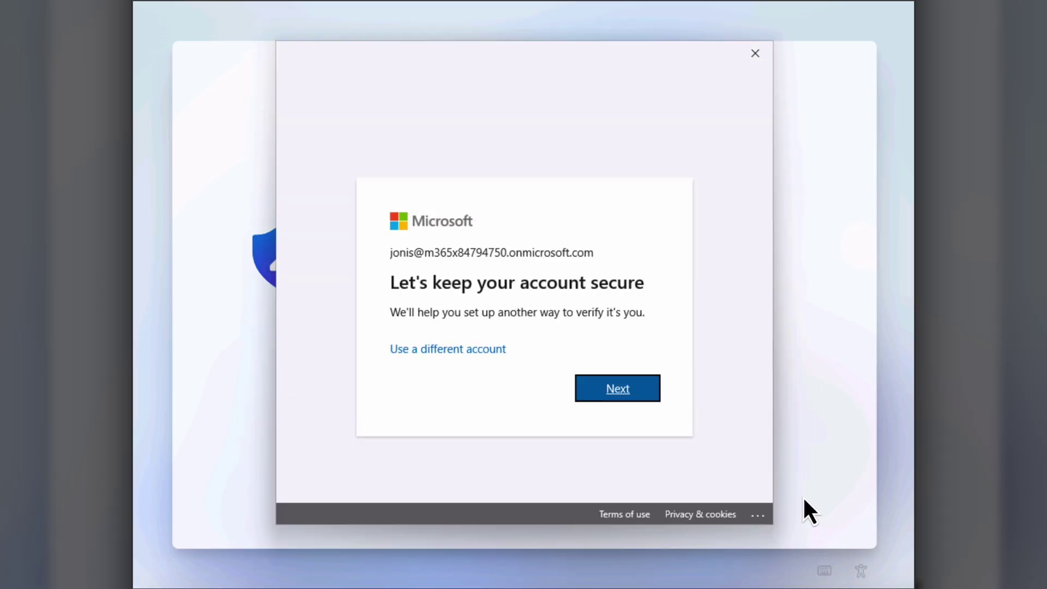
left_click(631, 388)
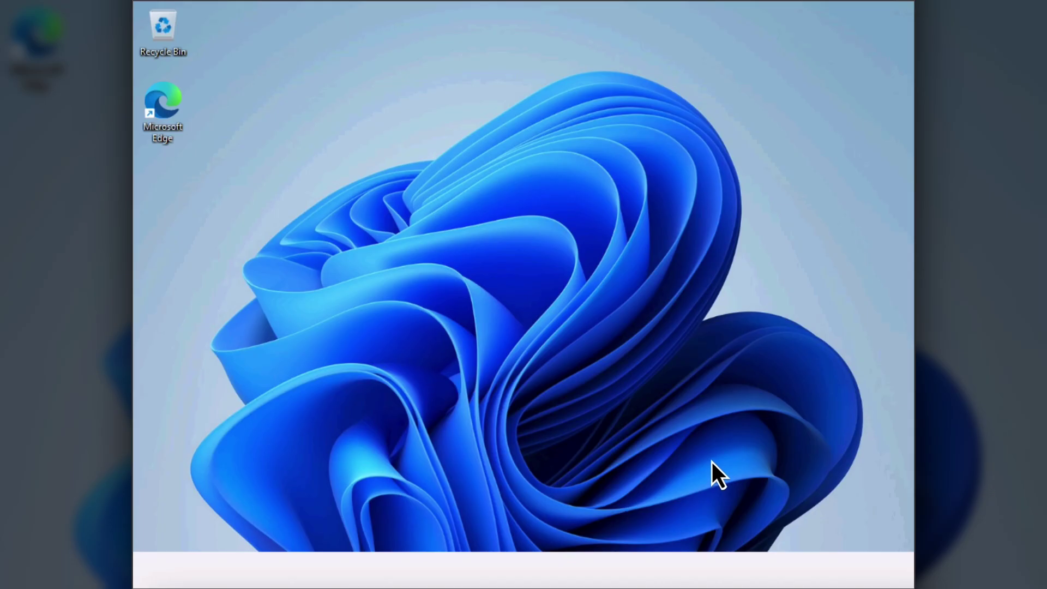
key("super")
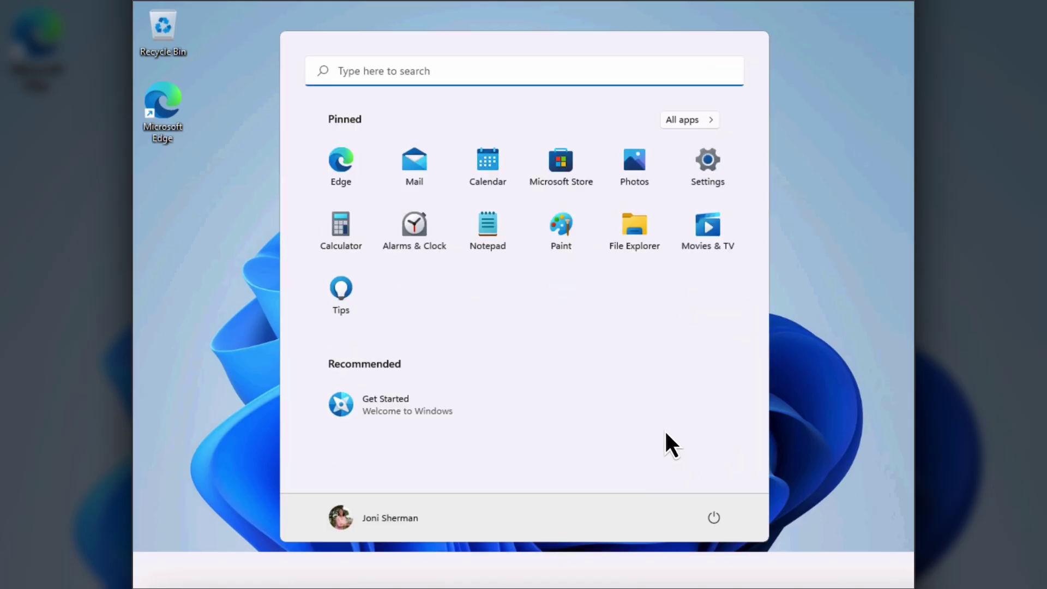
left_click(807, 85)
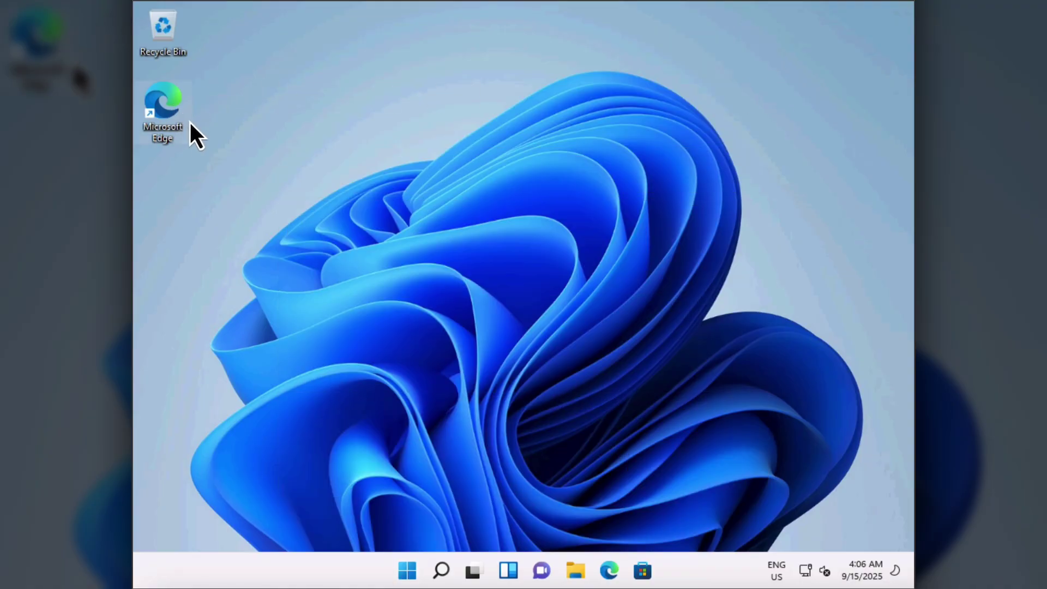
- Launch Edge, browse to portal.office.com, and dismiss the Welcome to Apps dialog
double_click(161, 117)
type("porta")
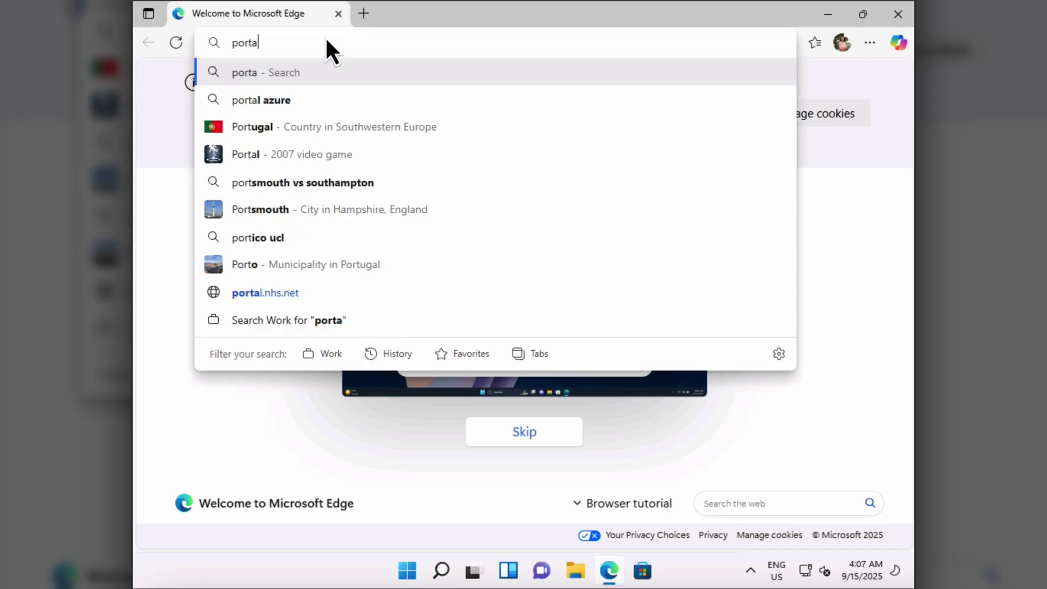
type("l.office.com")
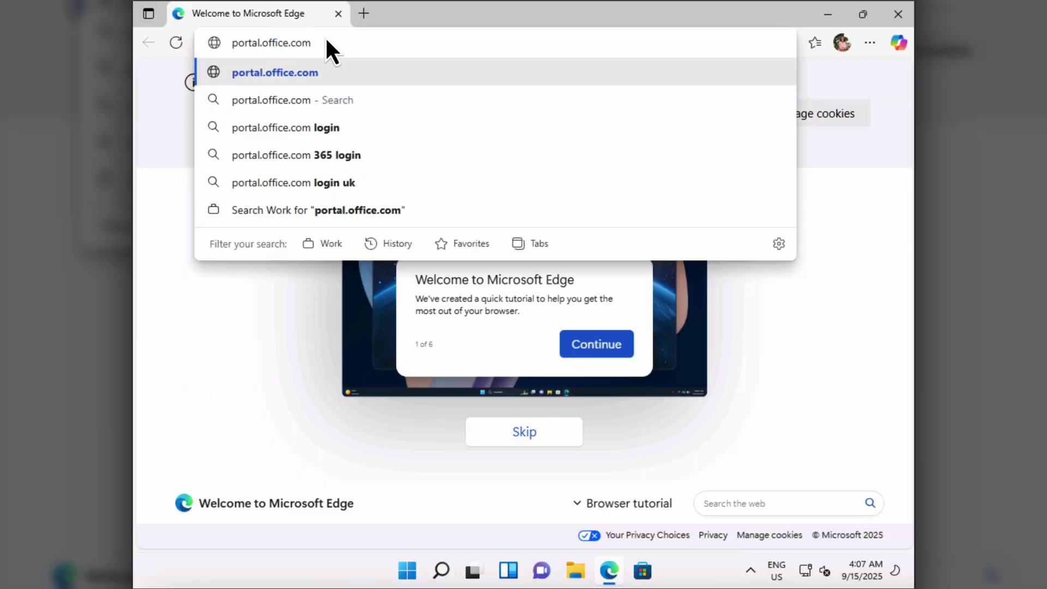
key("Return")
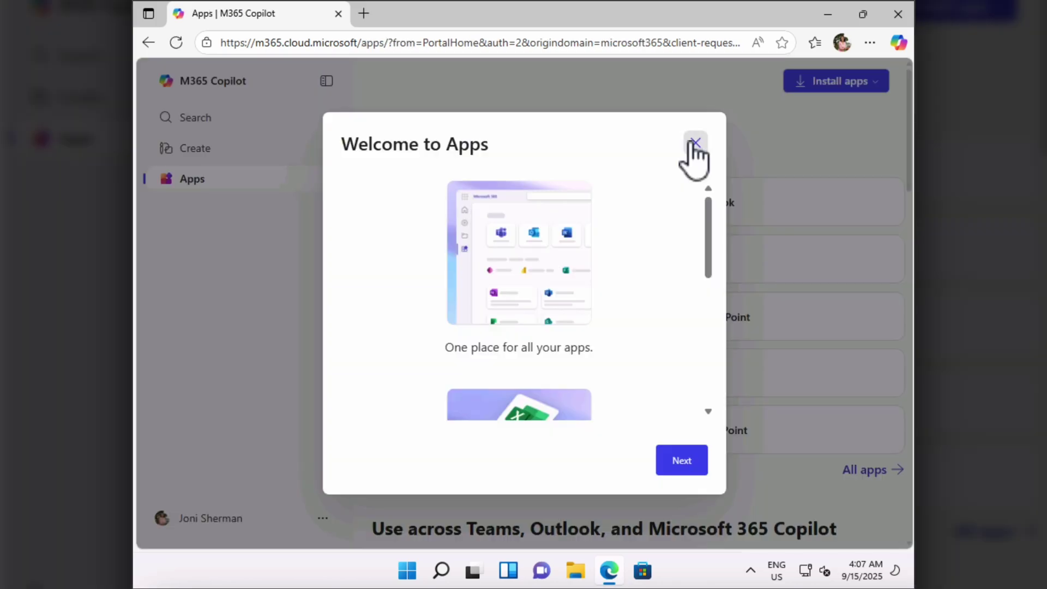
left_click(690, 144)
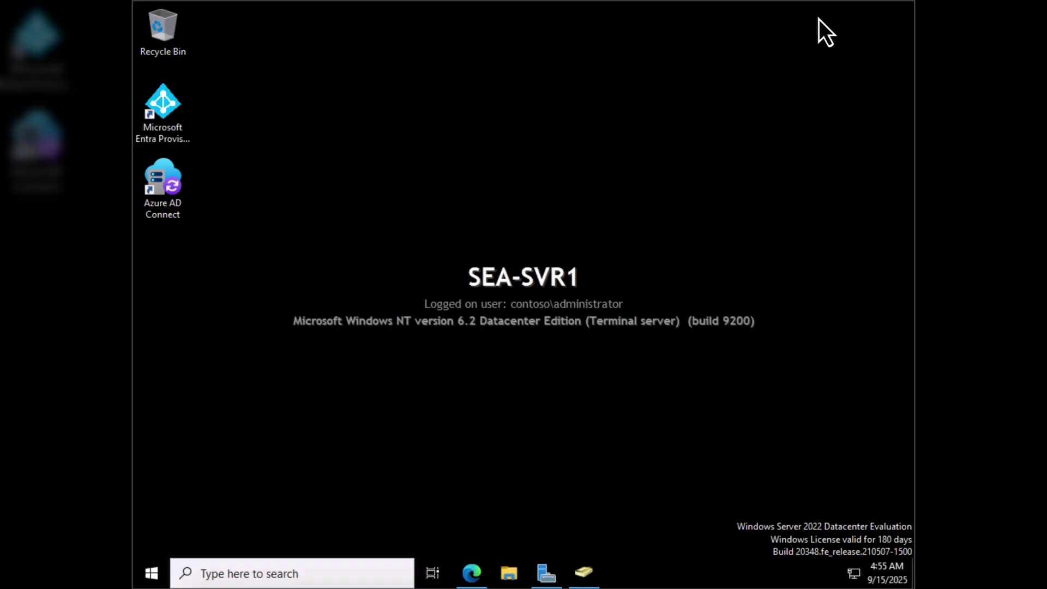
- Review the four computers in the Seattle Clients OU, then close the console and return to Edge
left_click(545, 573)
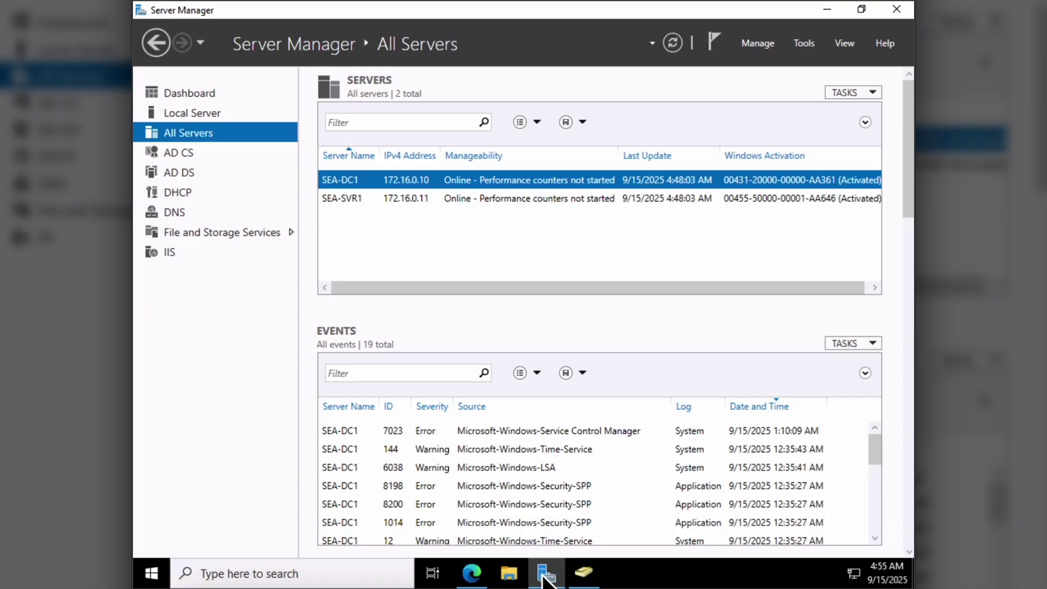
left_click(804, 43)
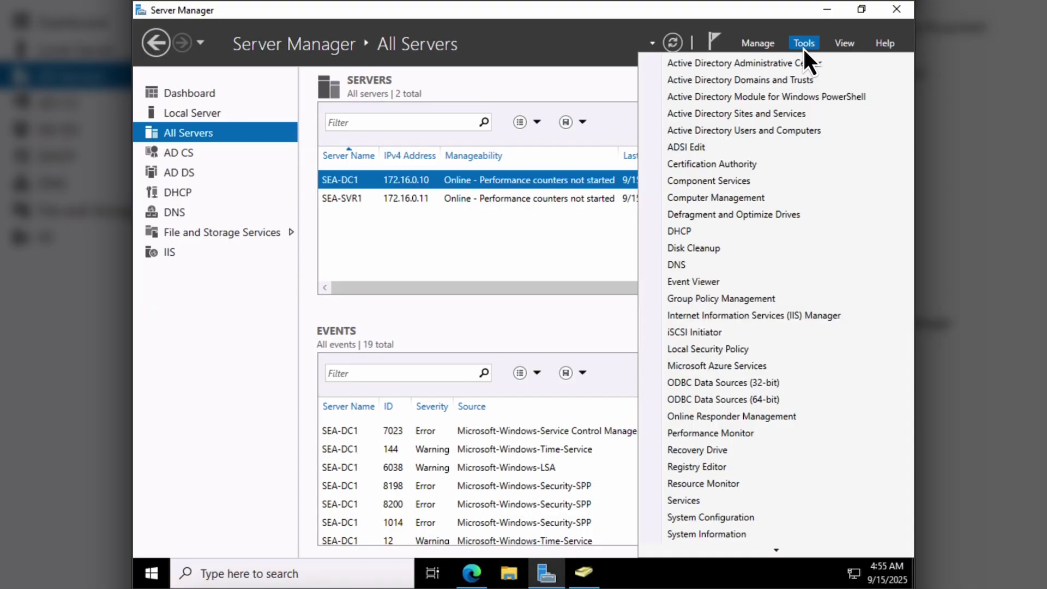
left_click(784, 135)
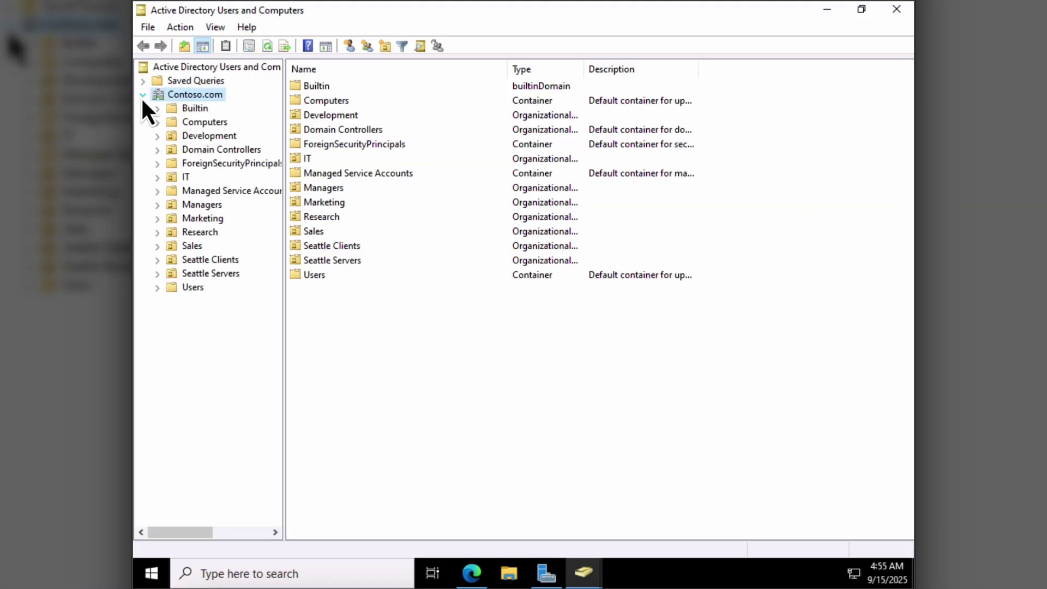
left_click(192, 125)
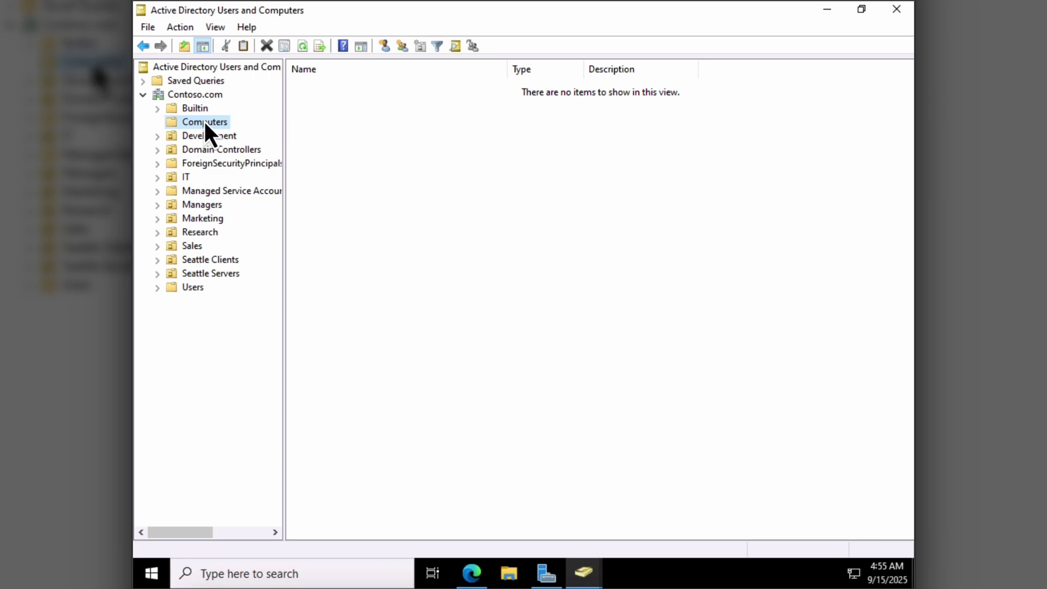
left_click(209, 261)
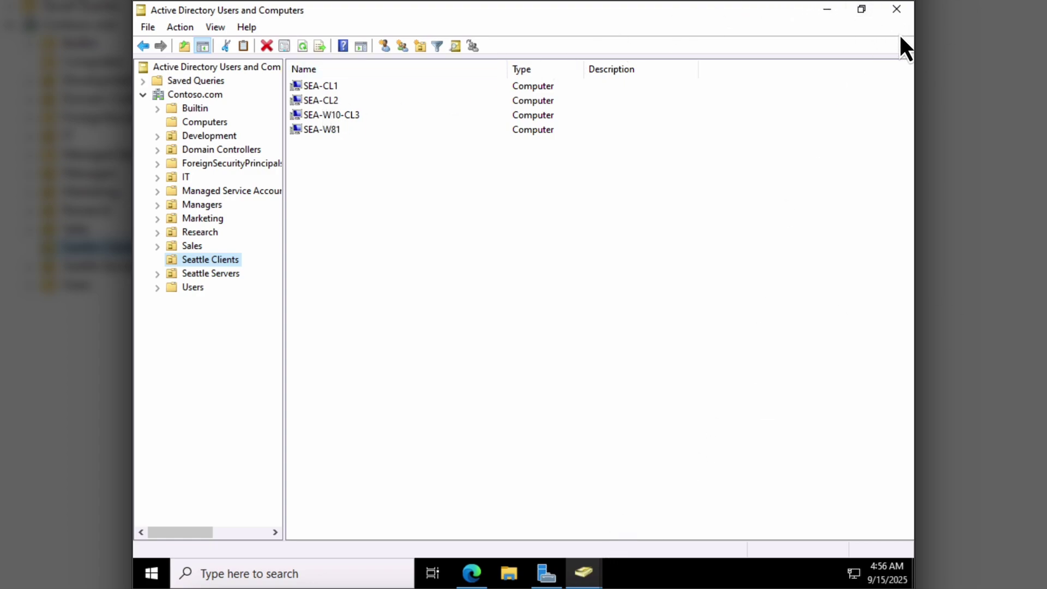
left_click(900, 13)
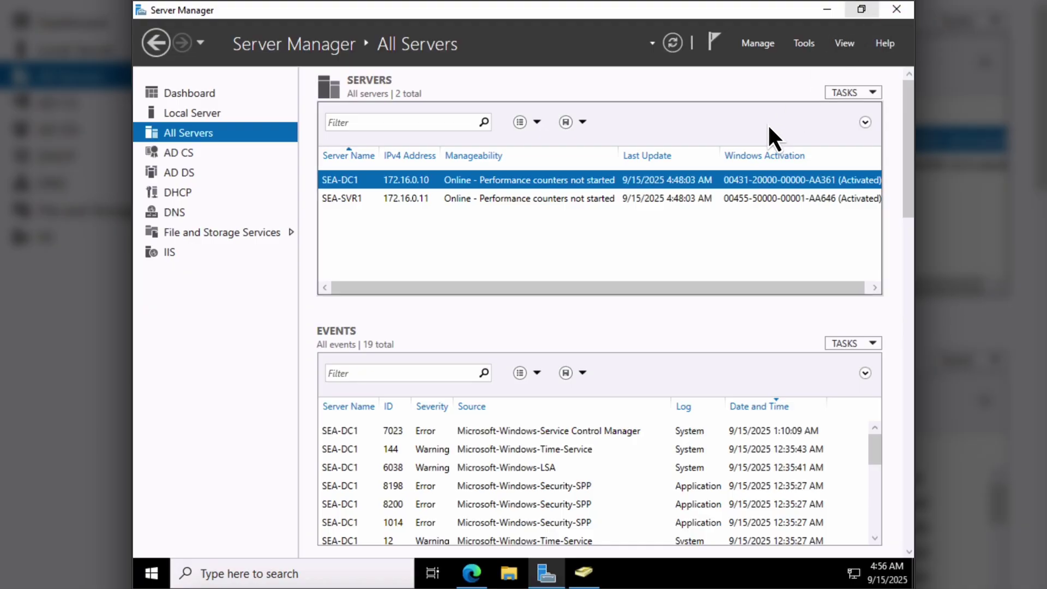
left_click(479, 579)
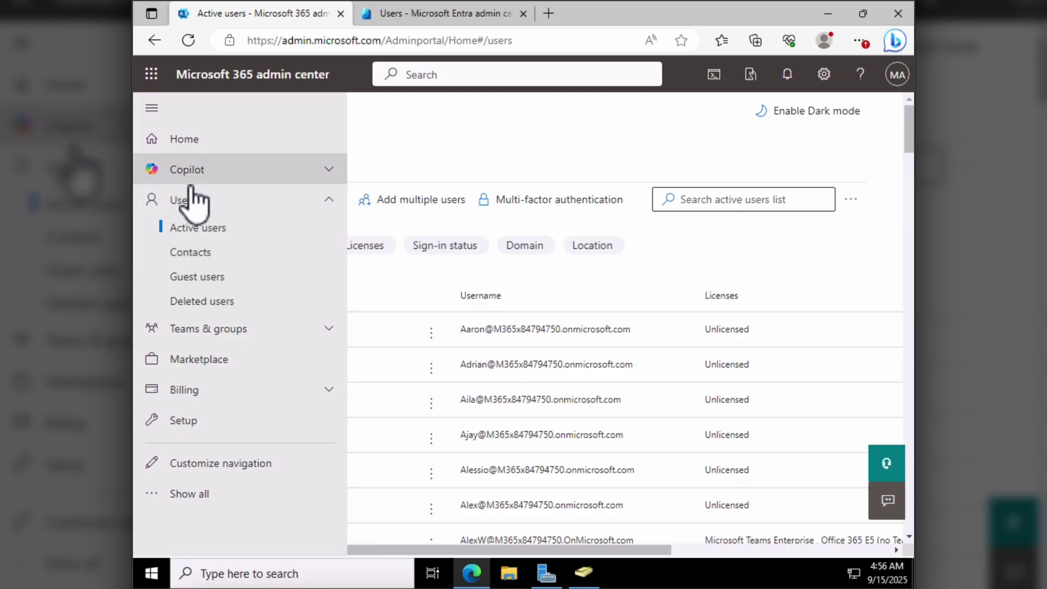
- Verify in Entra Device settings that 'Users may join devices' is All, then return to All users
left_click(460, 13)
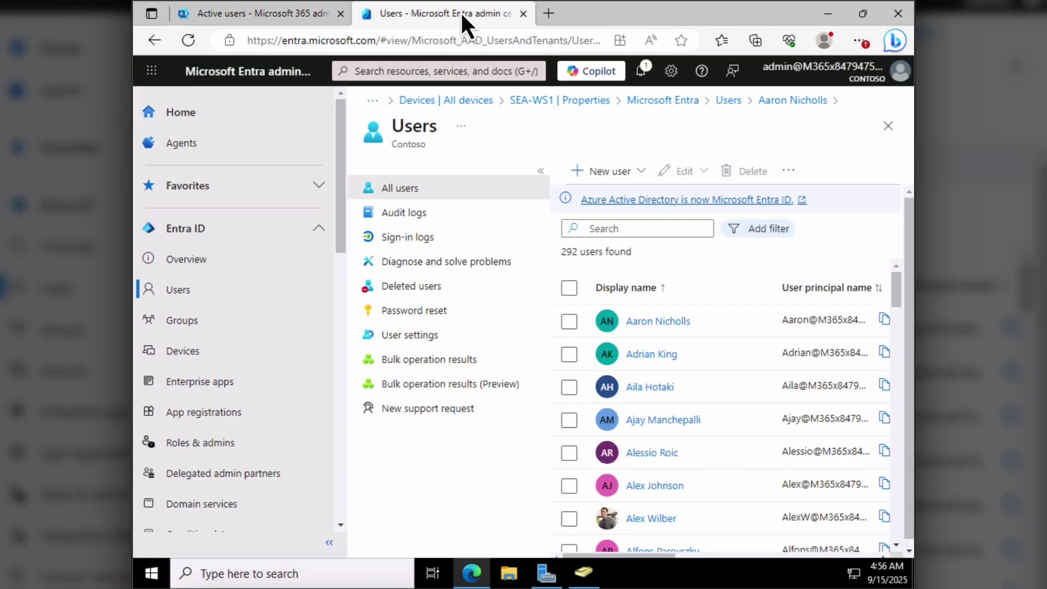
left_click(196, 349)
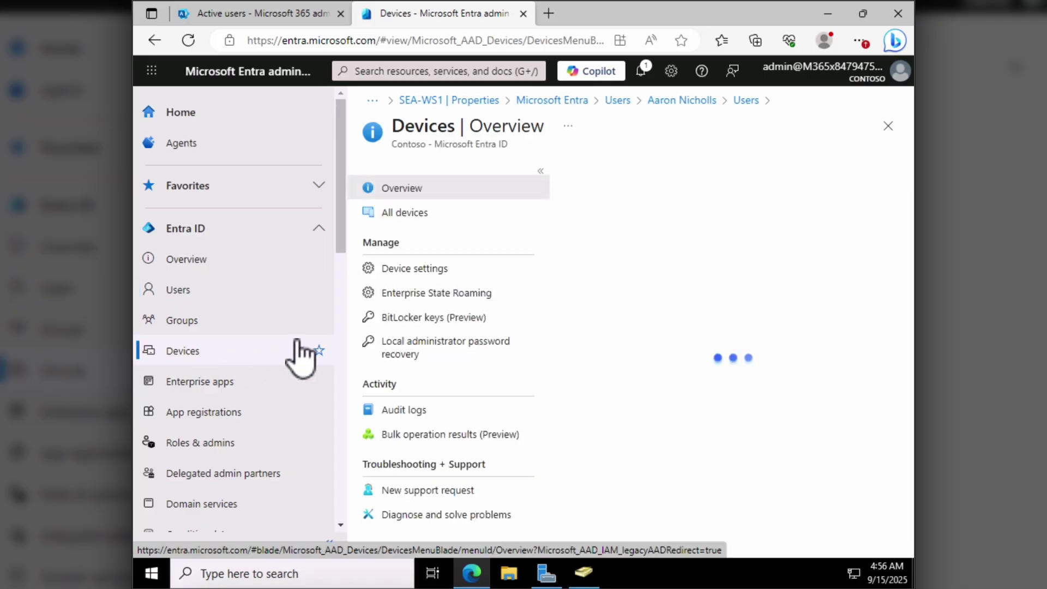
left_click(417, 271)
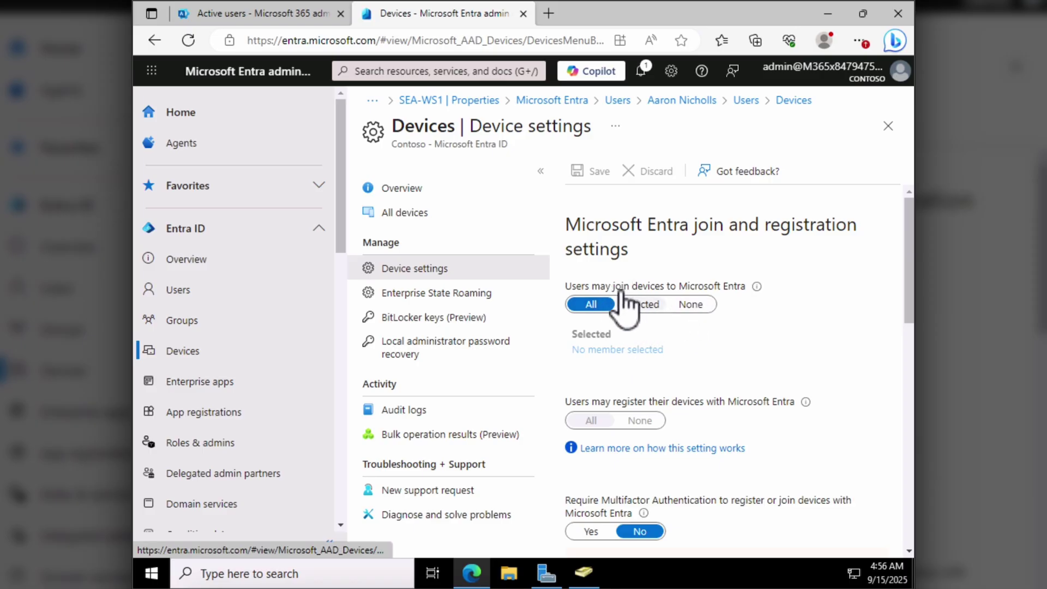
scroll(639, 322, "down", 5)
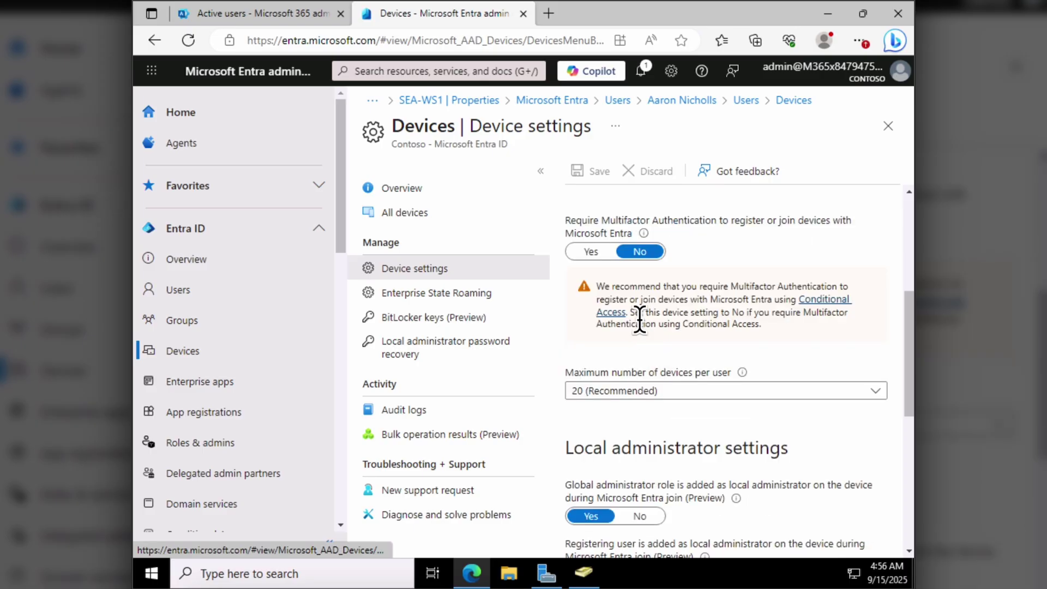
scroll(640, 321, "up", 5)
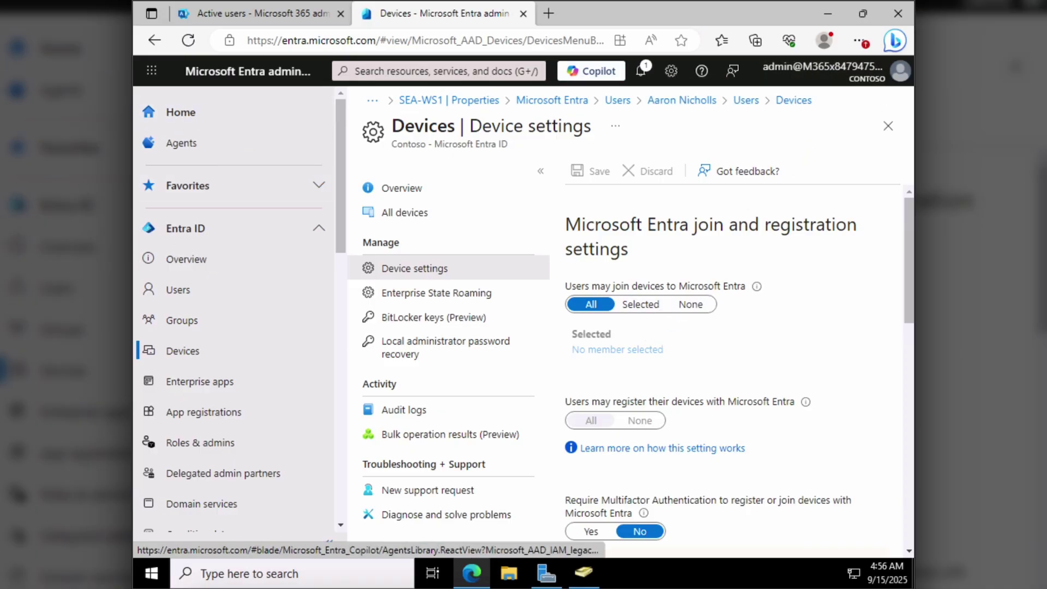
left_click(180, 289)
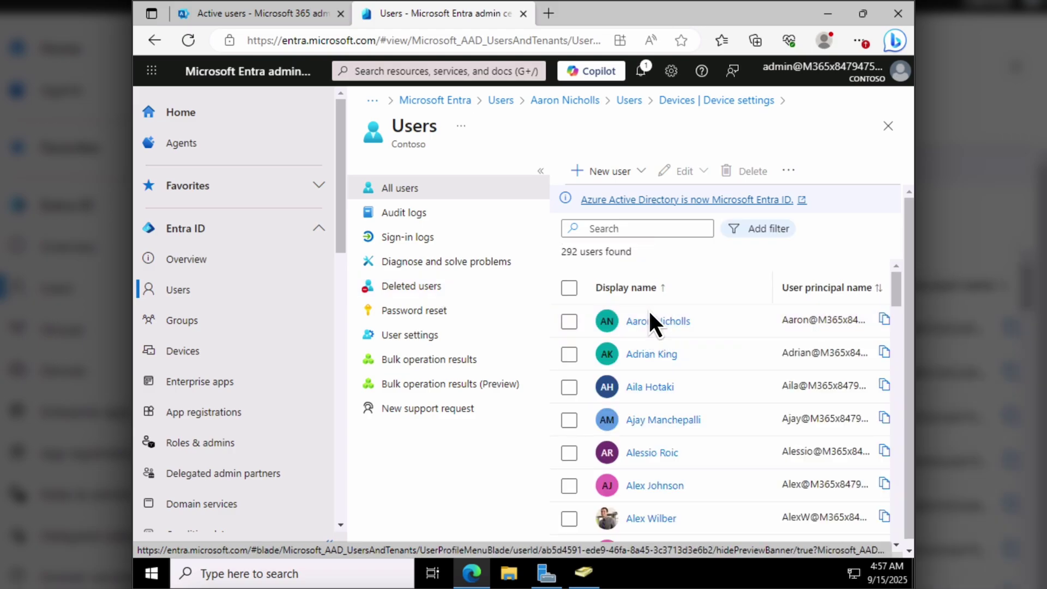
- Launch the Azure AD Connect wizard from the SEA-SVR1 desktop and return to Server Manager
left_click(823, 12)
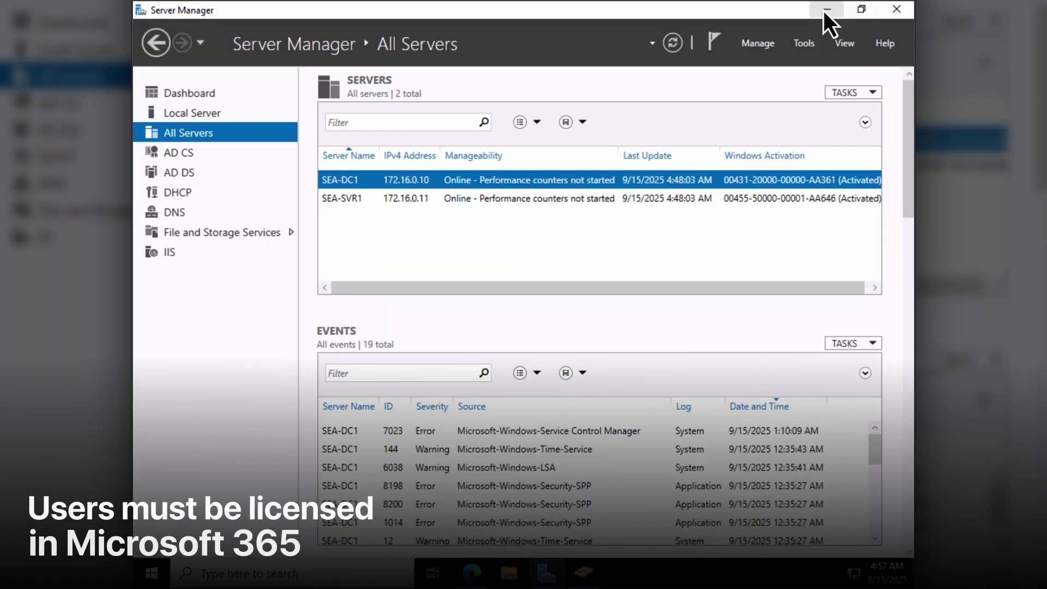
left_click(825, 11)
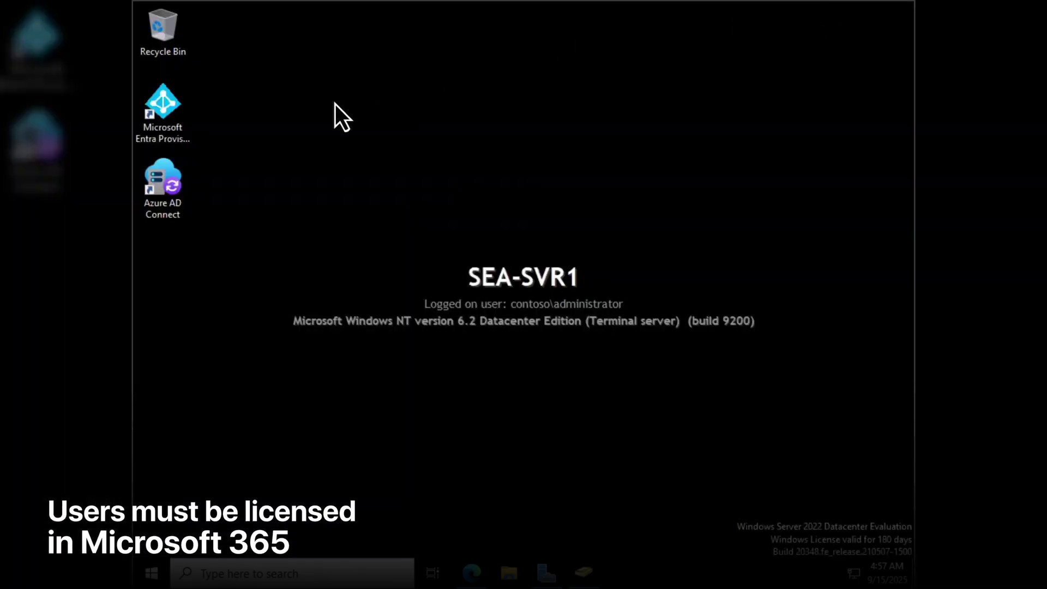
double_click(171, 183)
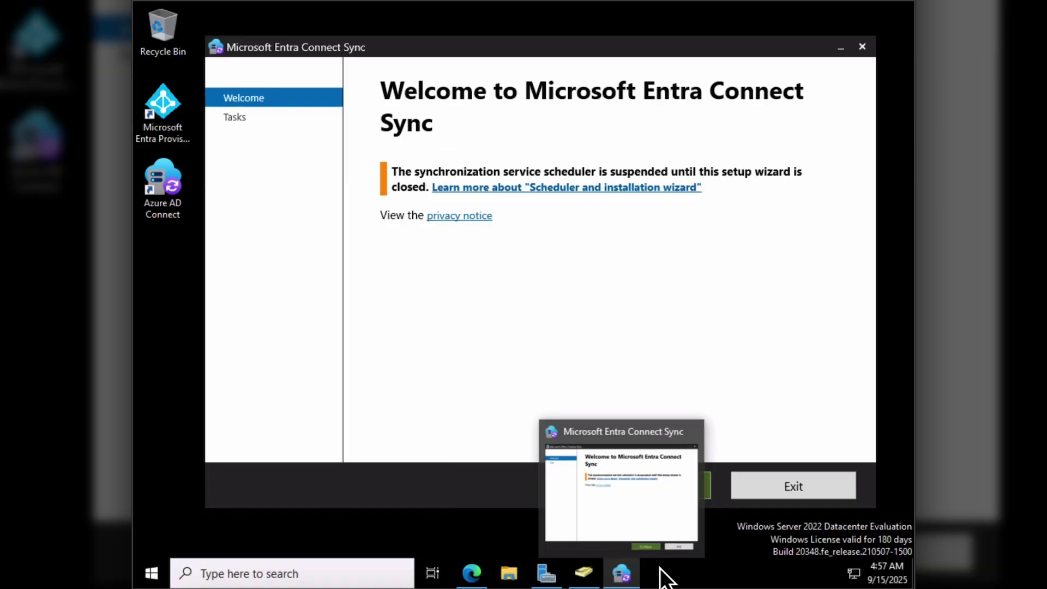
left_click(548, 575)
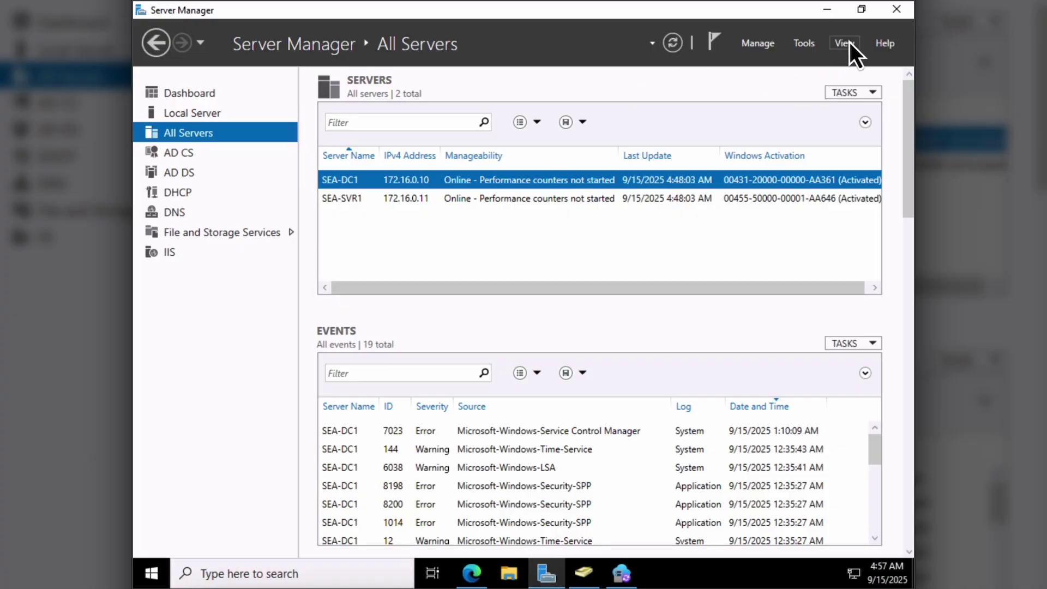
left_click(808, 45)
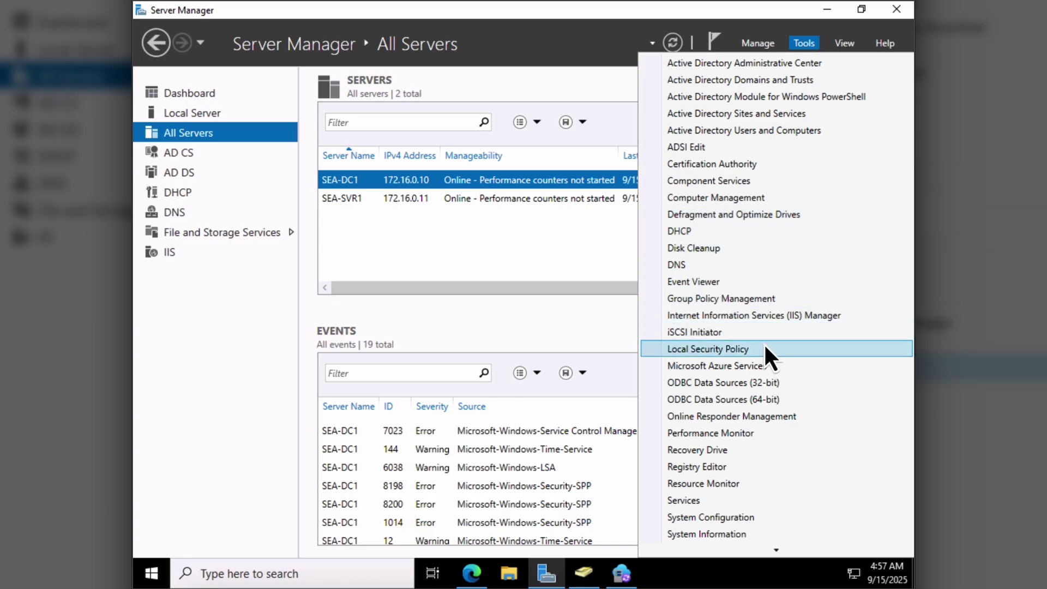
- Open the Default Domain Policy for editing in Group Policy Management and maximize the editor
left_click(757, 299)
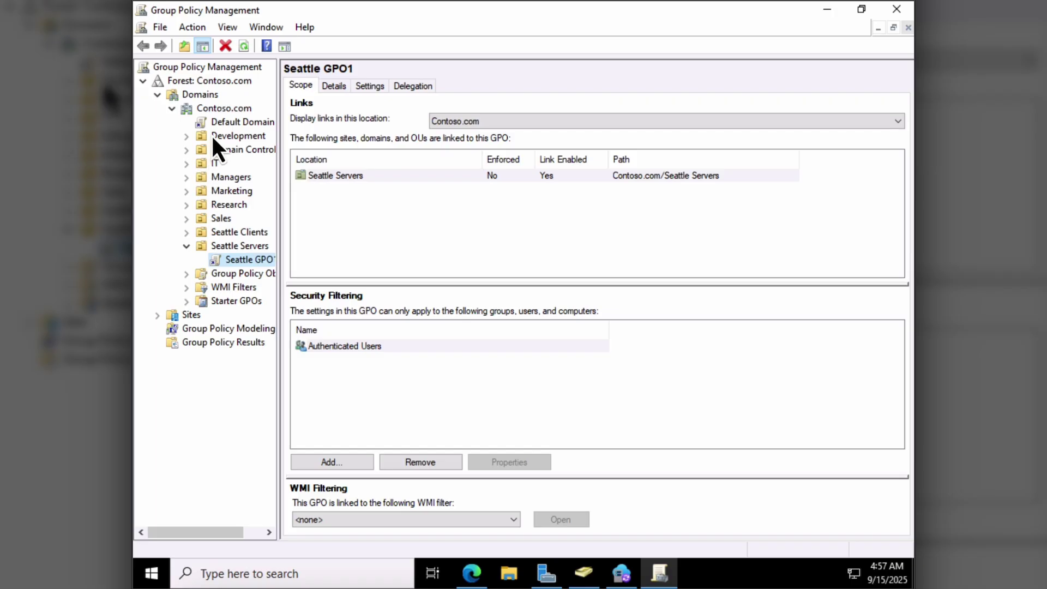
left_click(235, 121)
right_click(235, 121)
left_click(284, 129)
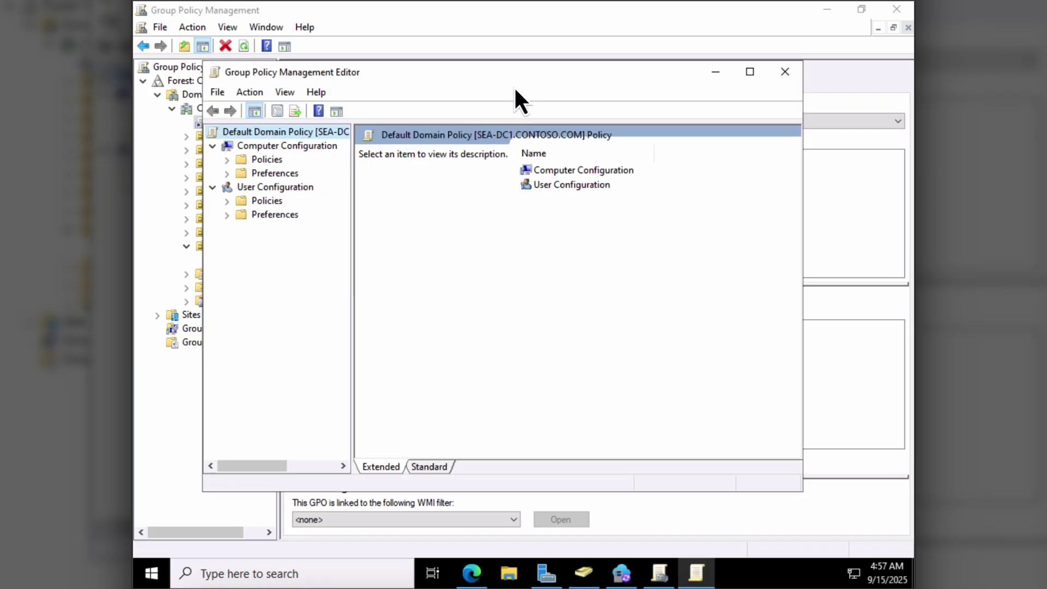
double_click(528, 76)
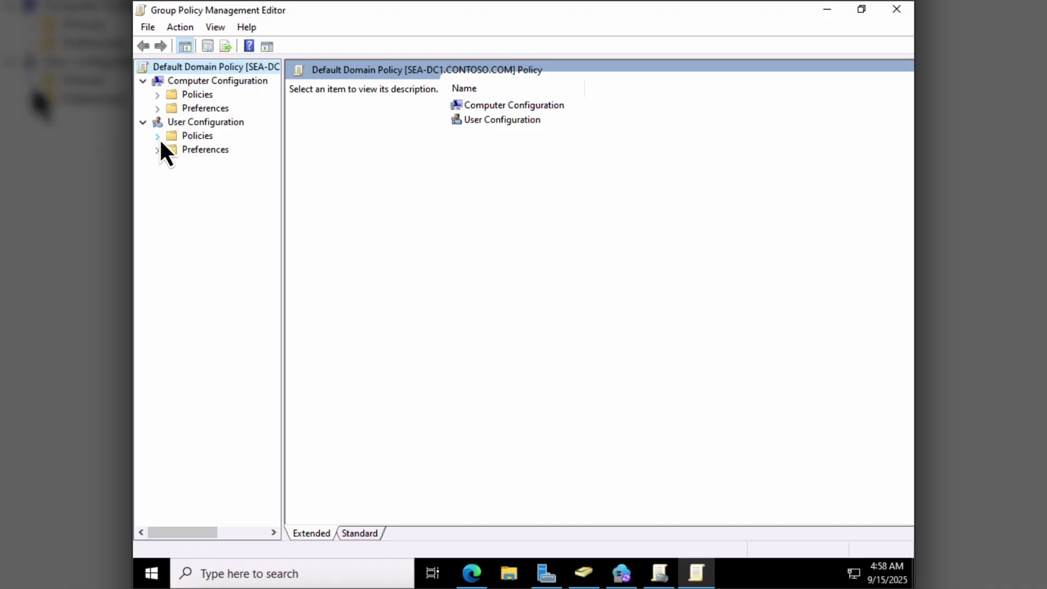
- Browse to Computer Configuration > Administrative Templates > Windows Components > Device Registration
left_click(157, 136)
left_click(158, 137)
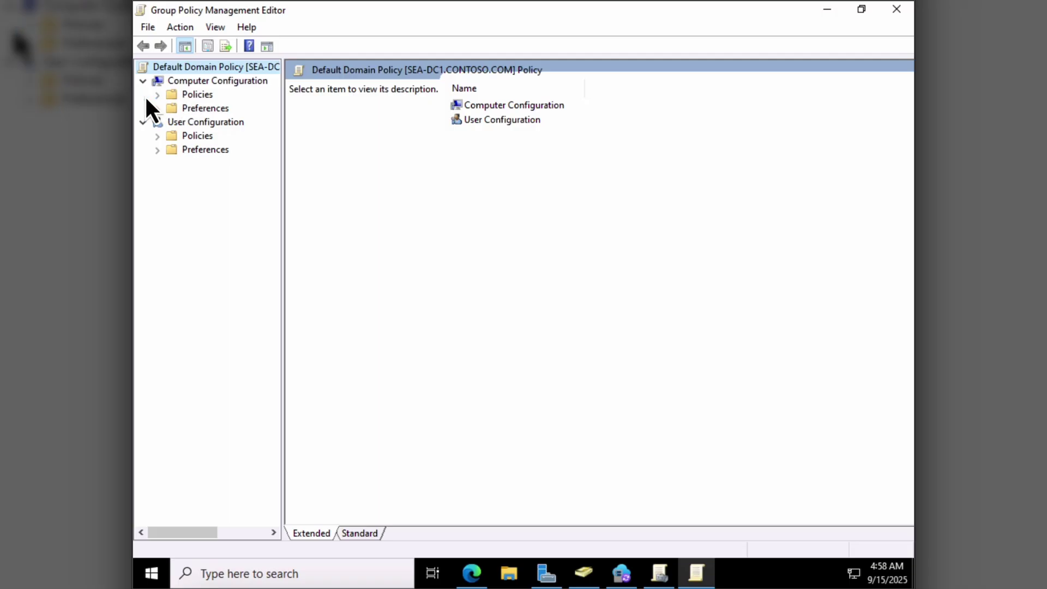
left_click(196, 121)
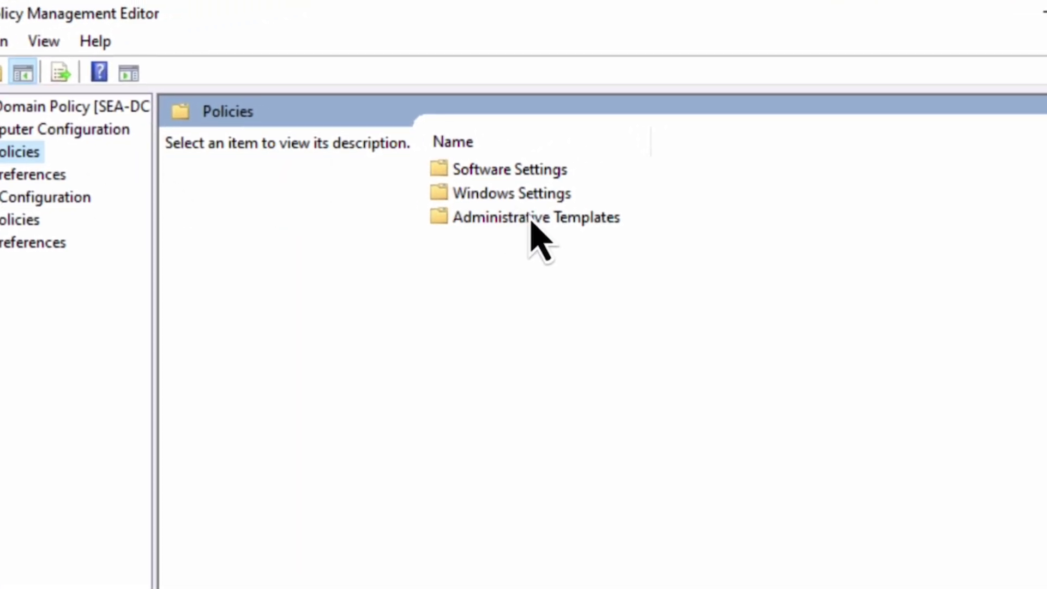
double_click(527, 220)
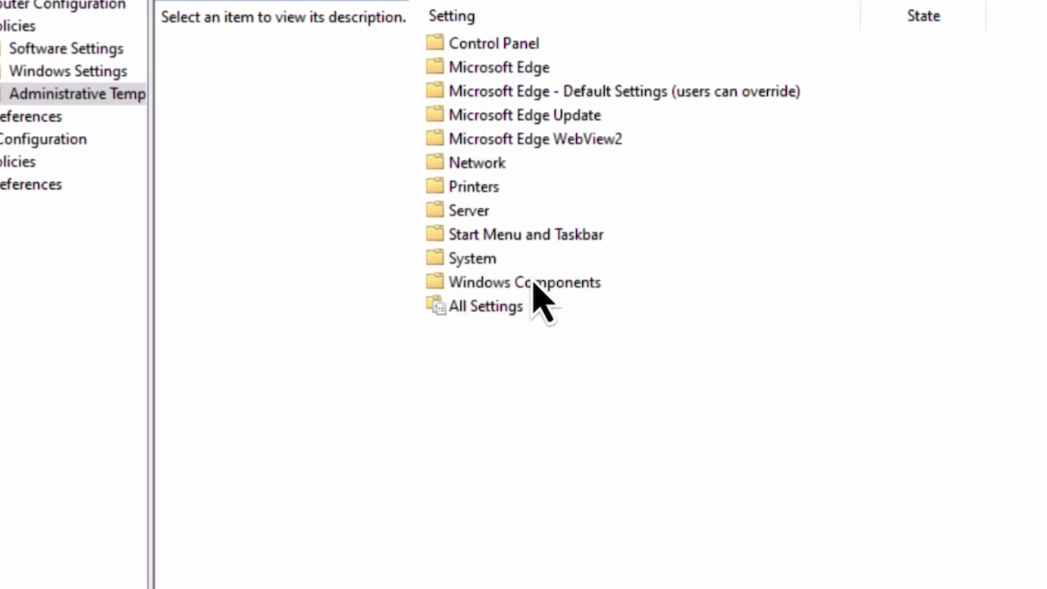
left_click(535, 366)
double_click(535, 273)
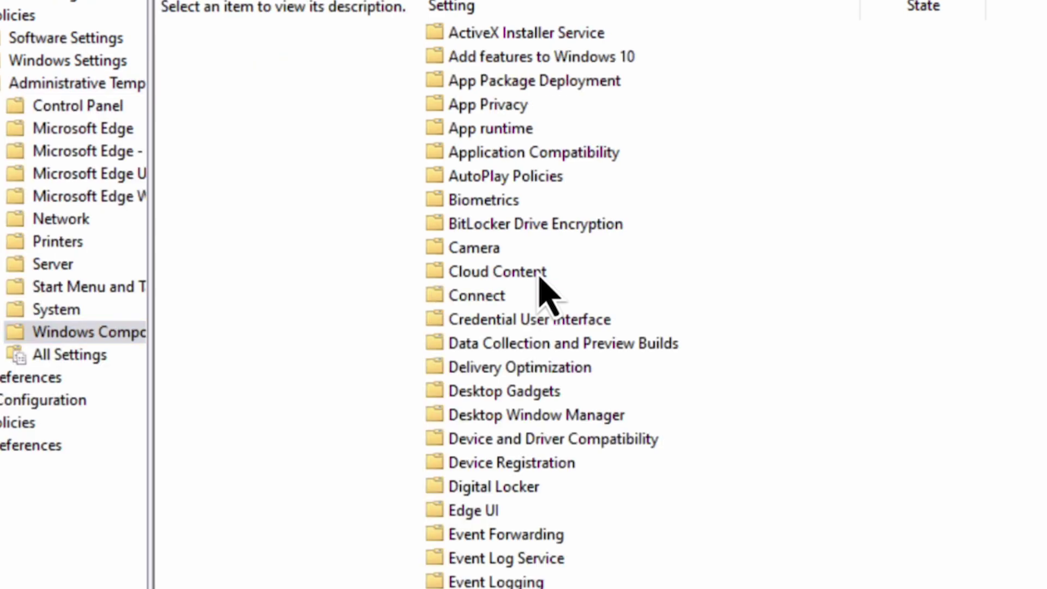
left_click(509, 321)
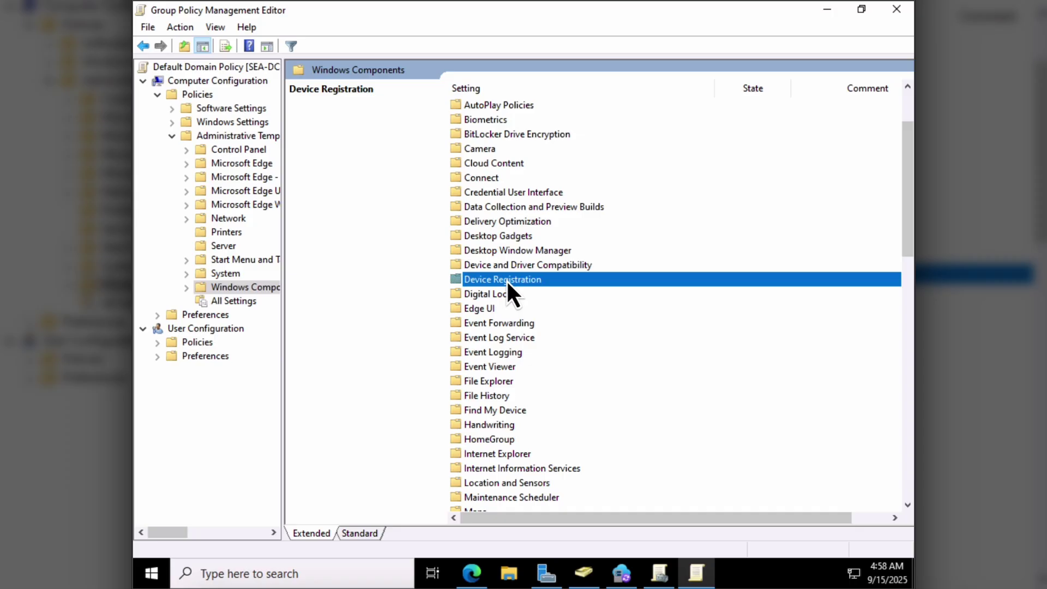
- Set 'Register domain joined computers as devices' to Enabled and close the policy editor
double_click(508, 279)
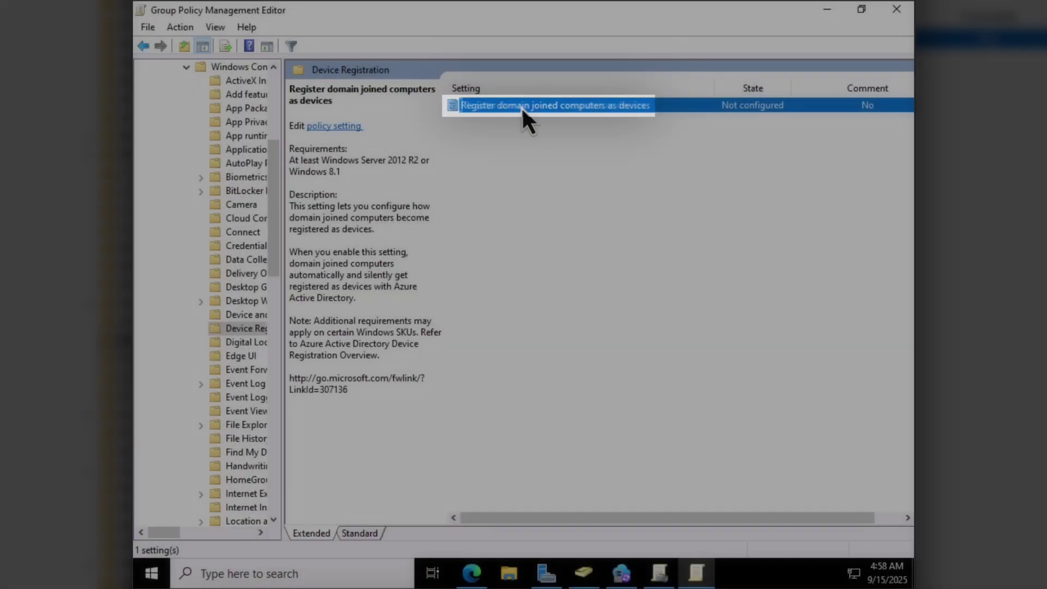
double_click(521, 106)
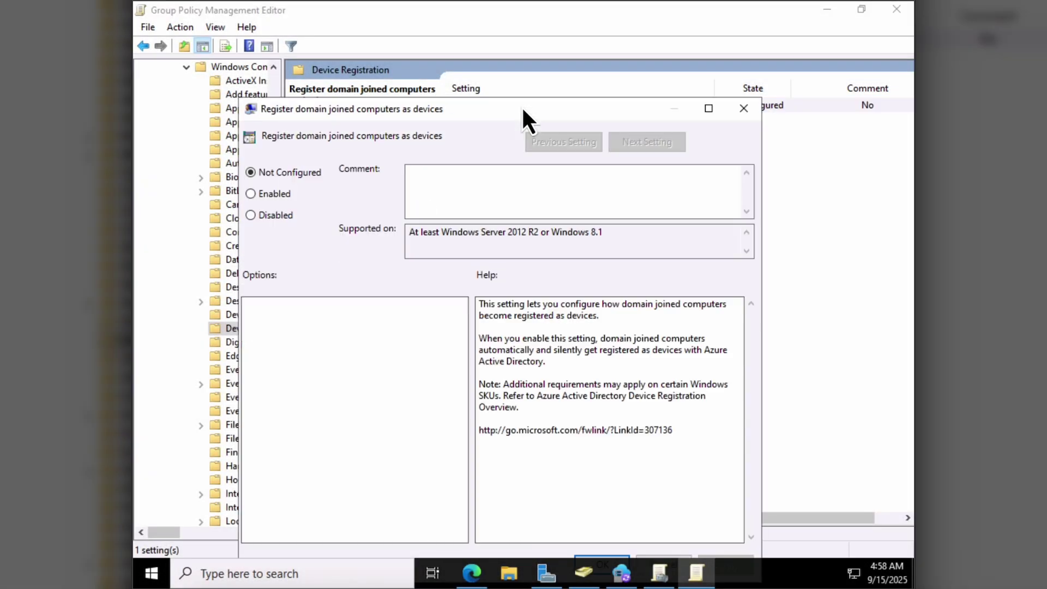
left_click(271, 194)
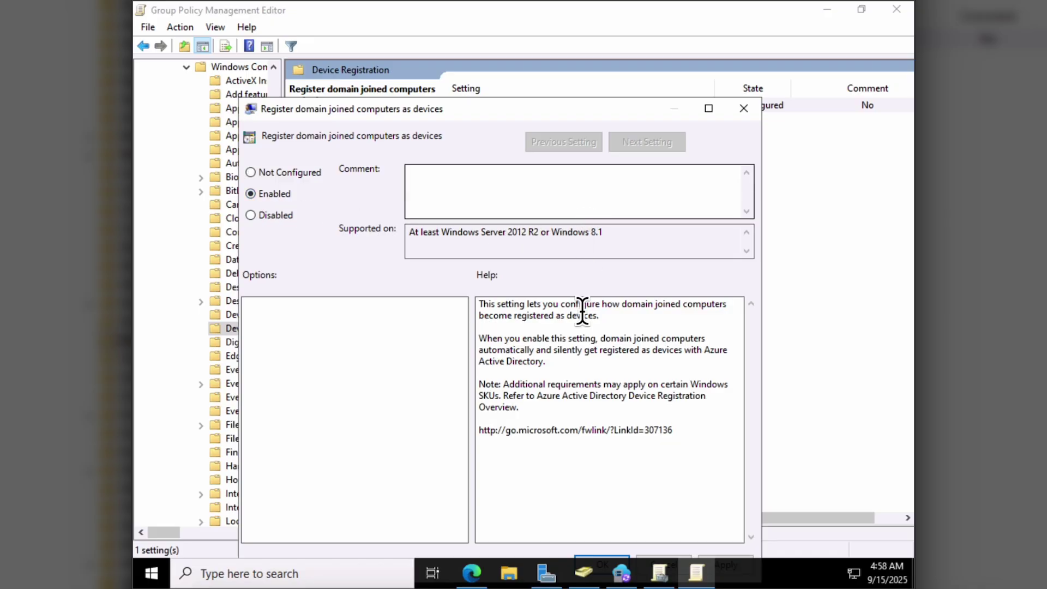
left_click_drag(550, 115, 581, 41)
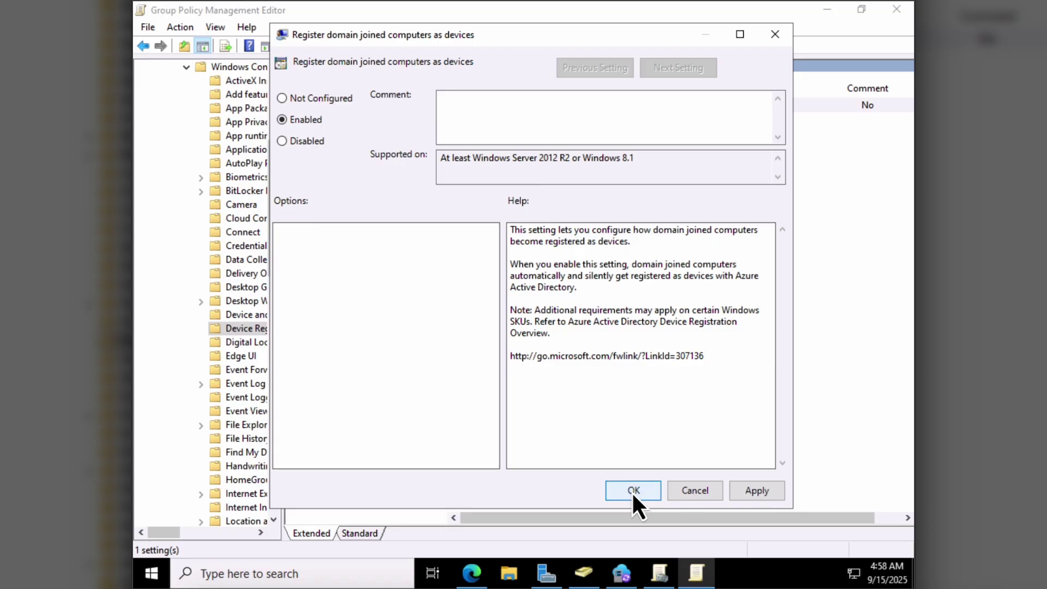
left_click(633, 491)
left_click(896, 9)
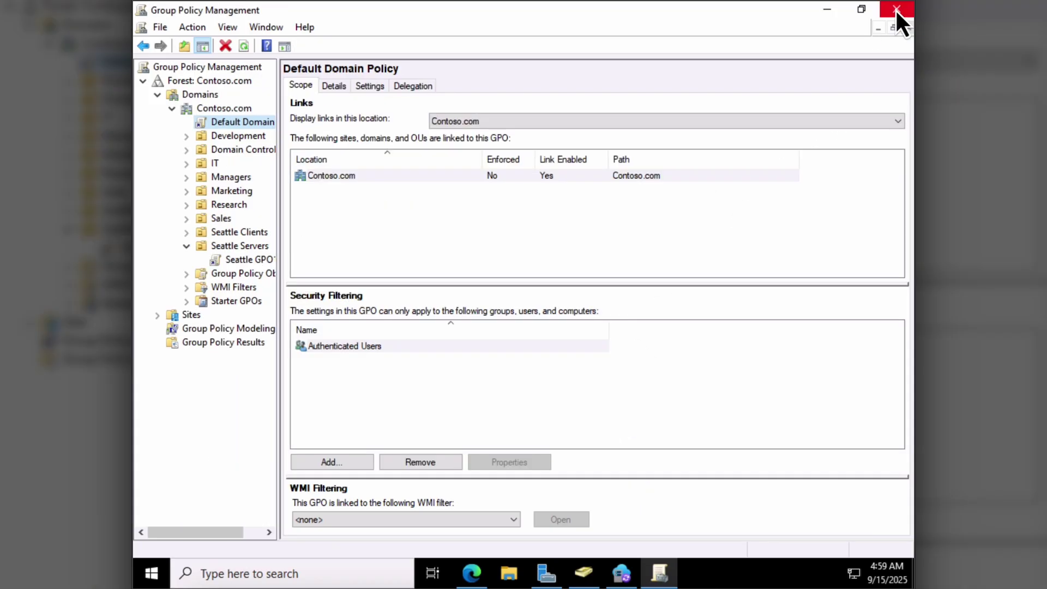
- Search Start for cmd and launch Command Prompt as administrator
right_click(153, 579)
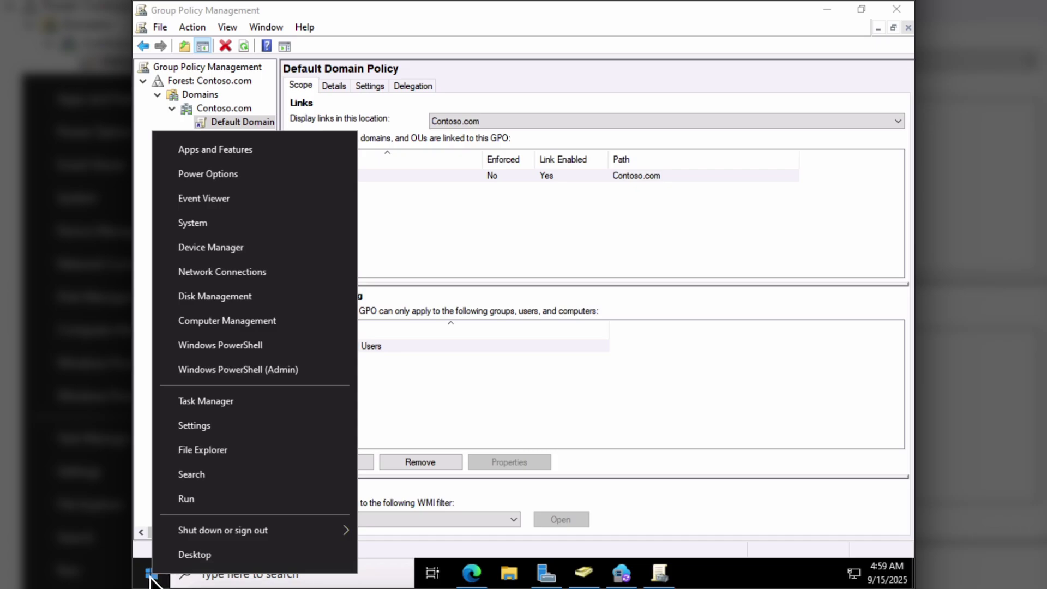
left_click(154, 580)
left_click(154, 579)
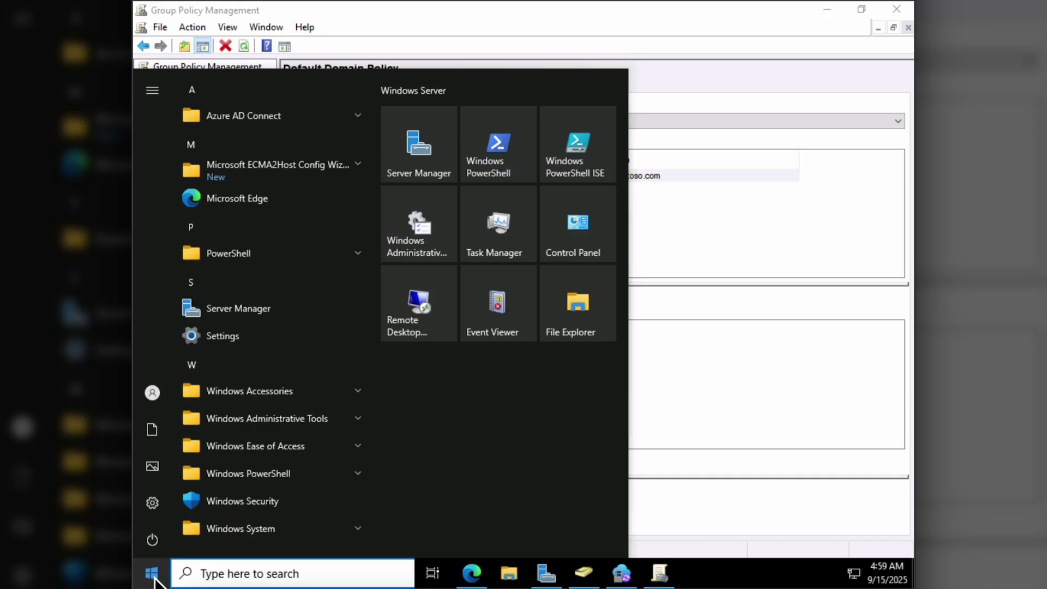
type("cmd")
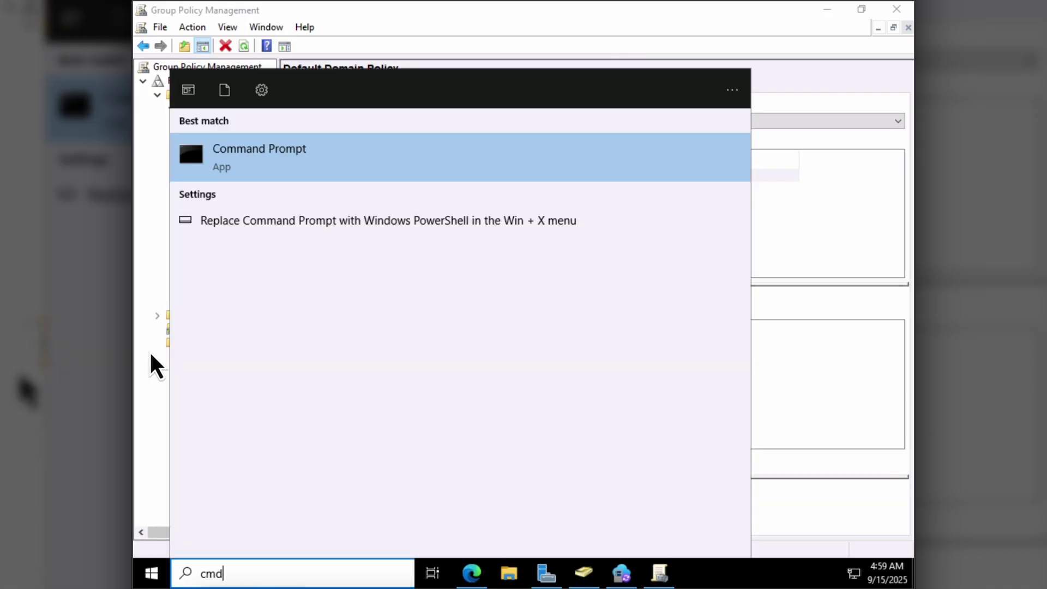
right_click(287, 158)
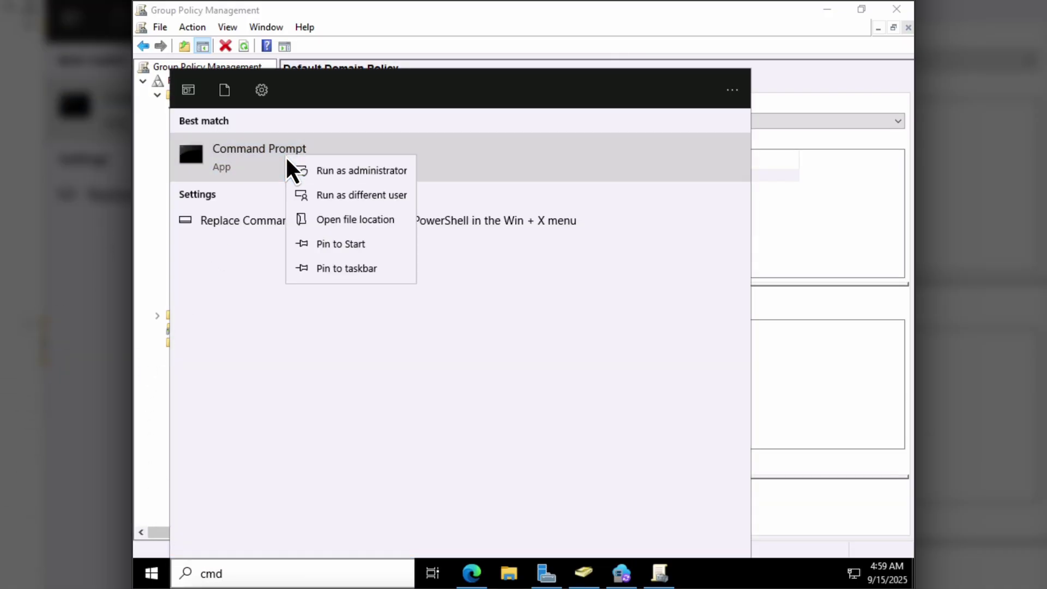
left_click(305, 171)
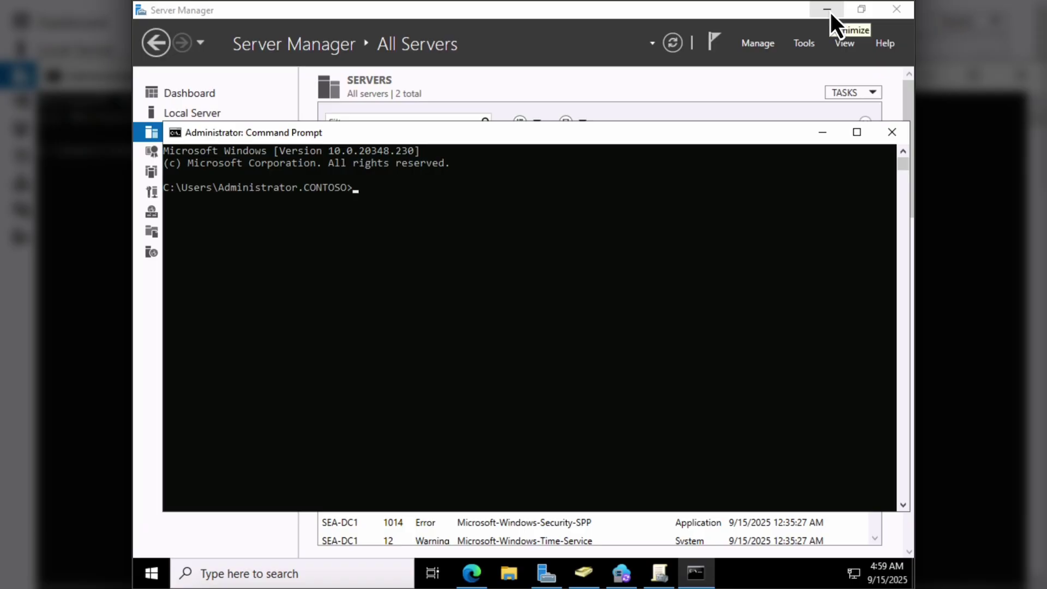
- Run gpupdate /force to refresh Group Policy immediately
left_click(424, 191)
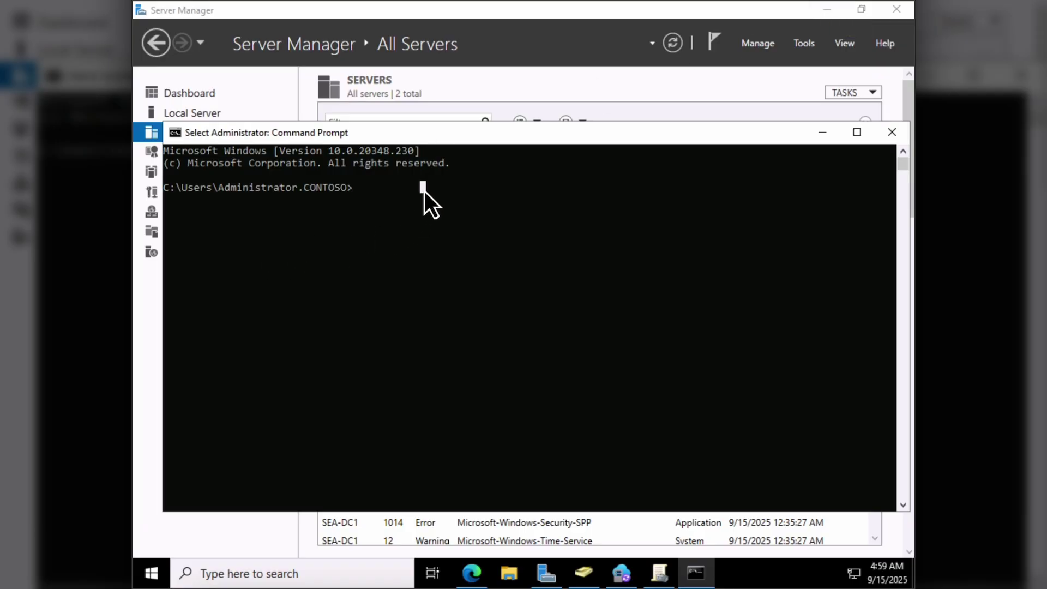
type("gpupdat")
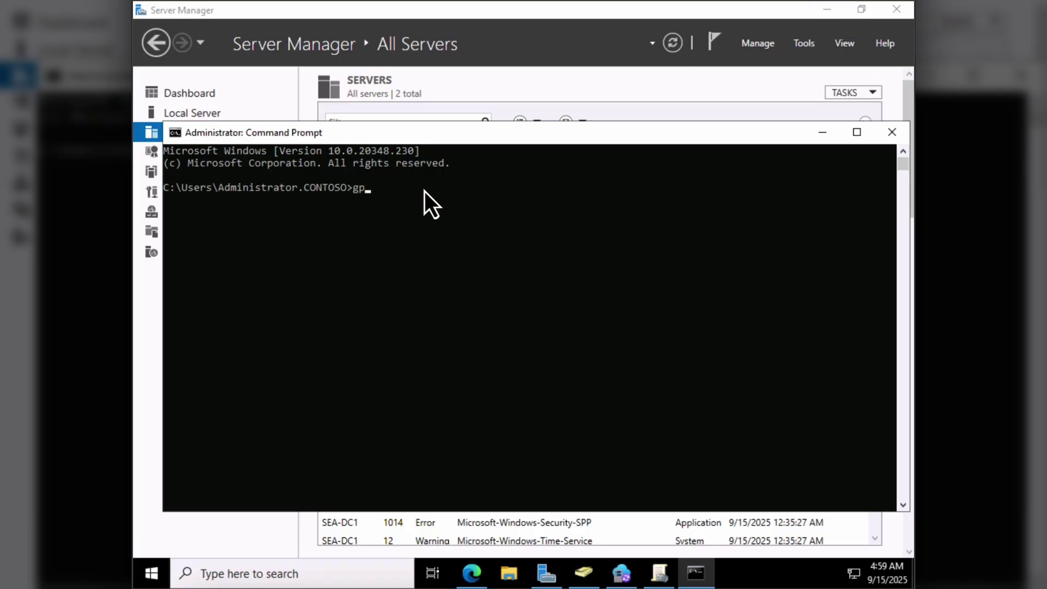
type("e /fo")
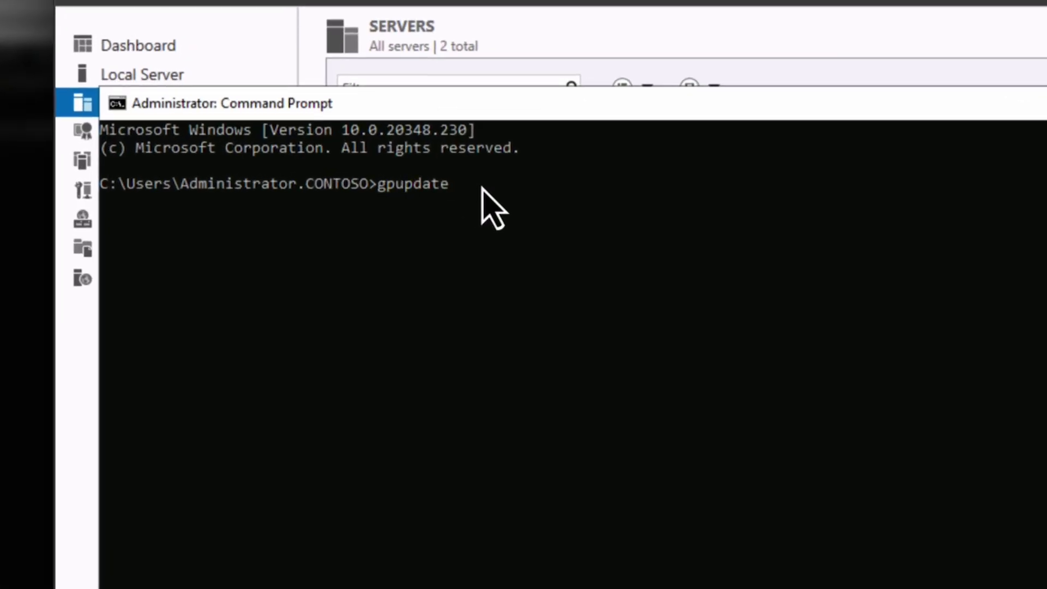
type("rce")
key("Return")
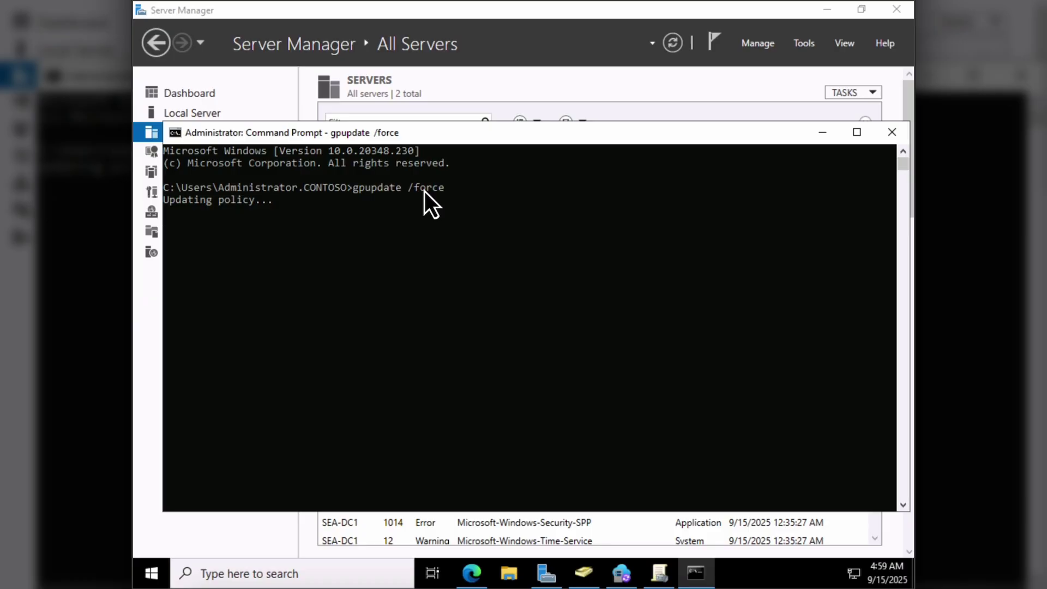
- Close Command Prompt and choose Configure device options in the Entra Connect Sync wizard
left_click(892, 133)
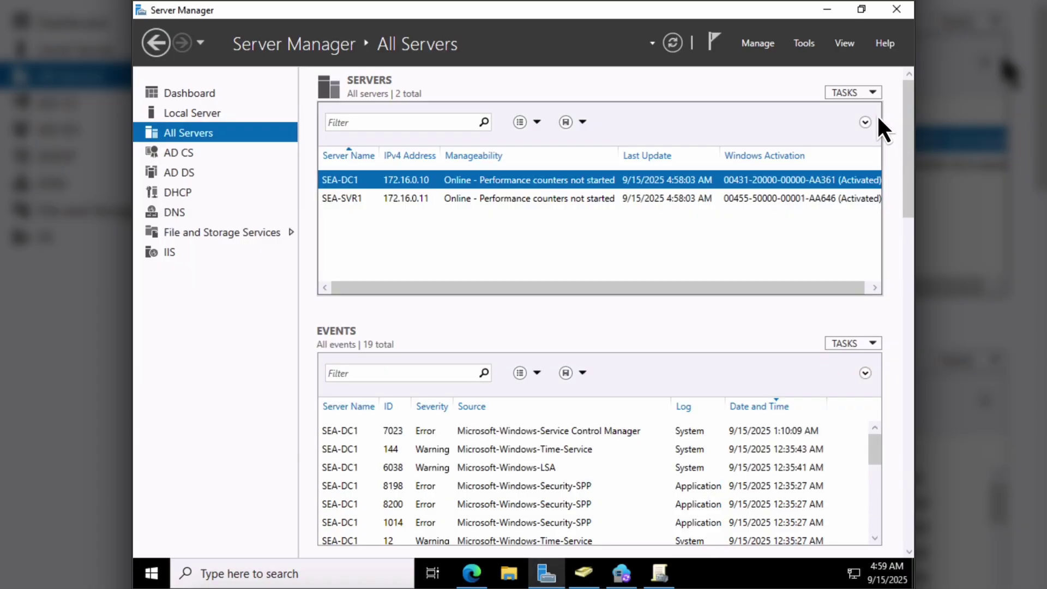
left_click(833, 9)
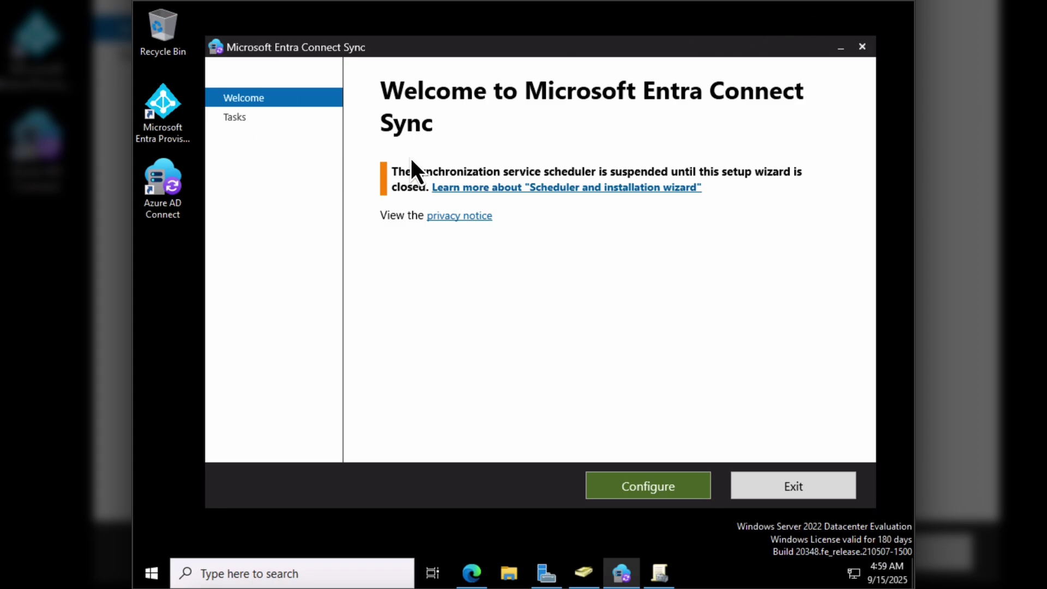
left_click(637, 483)
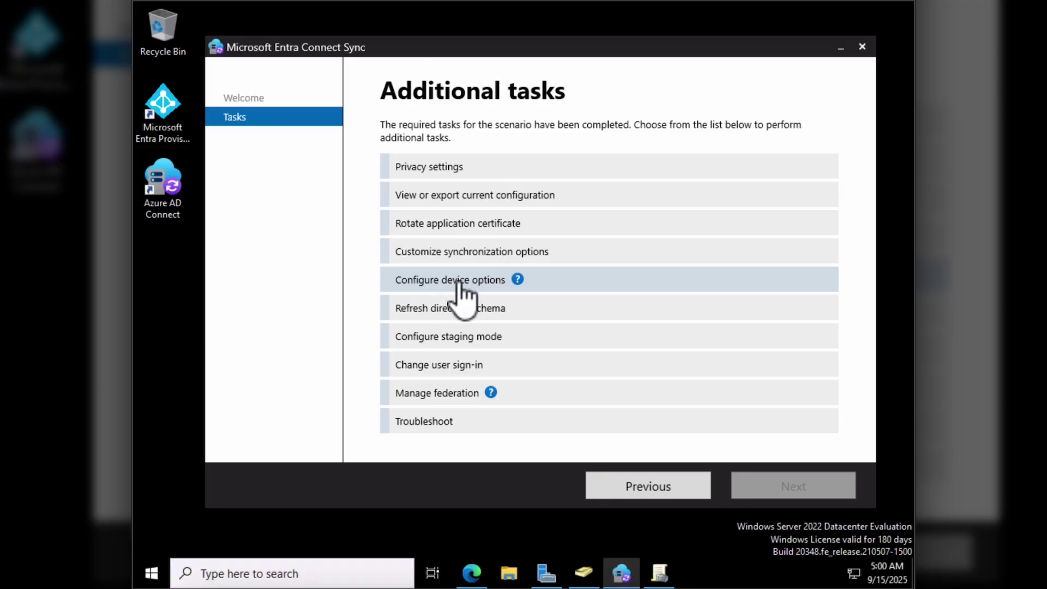
left_click(395, 280)
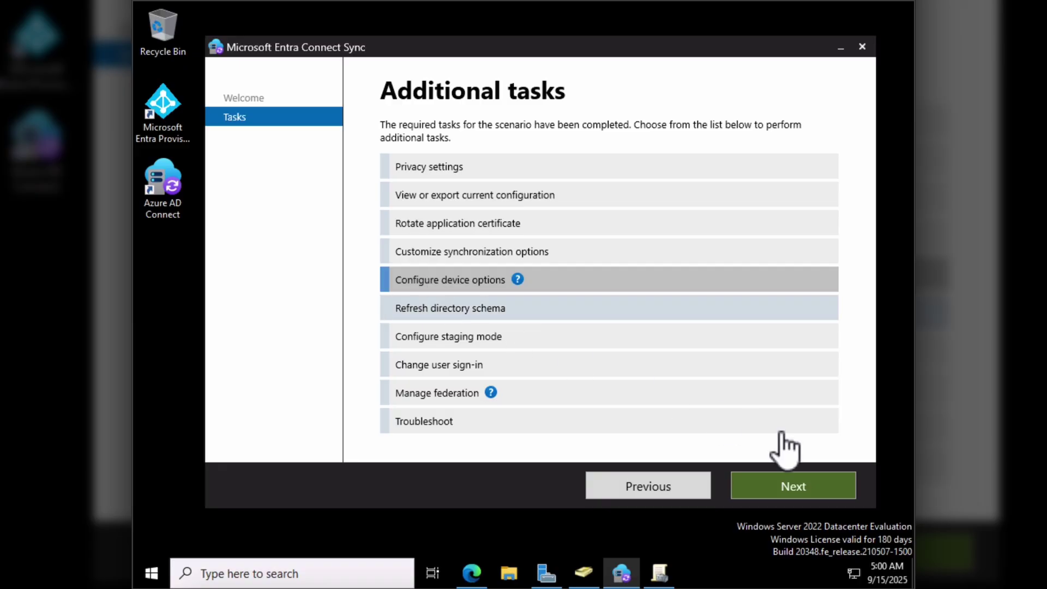
left_click(816, 492)
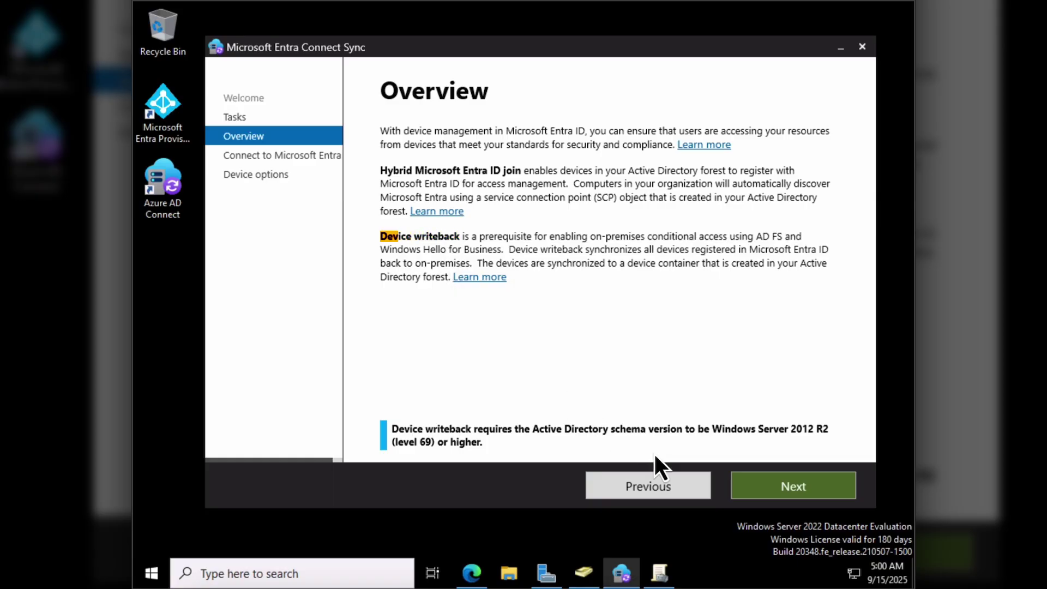
left_click(777, 477)
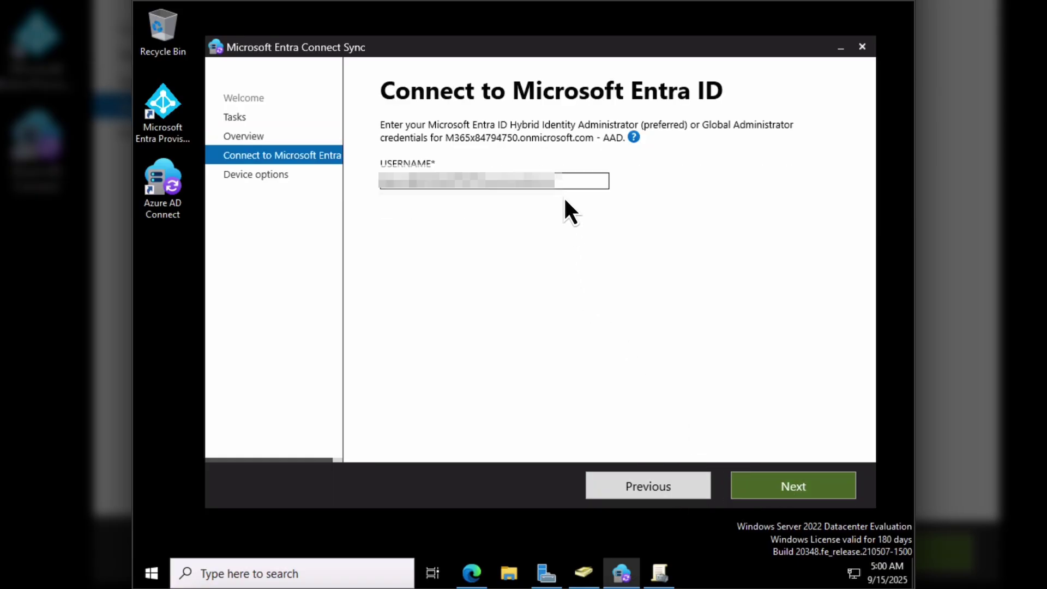
- Sign in to Microsoft Entra ID with the administrator account and its password
left_click(794, 485)
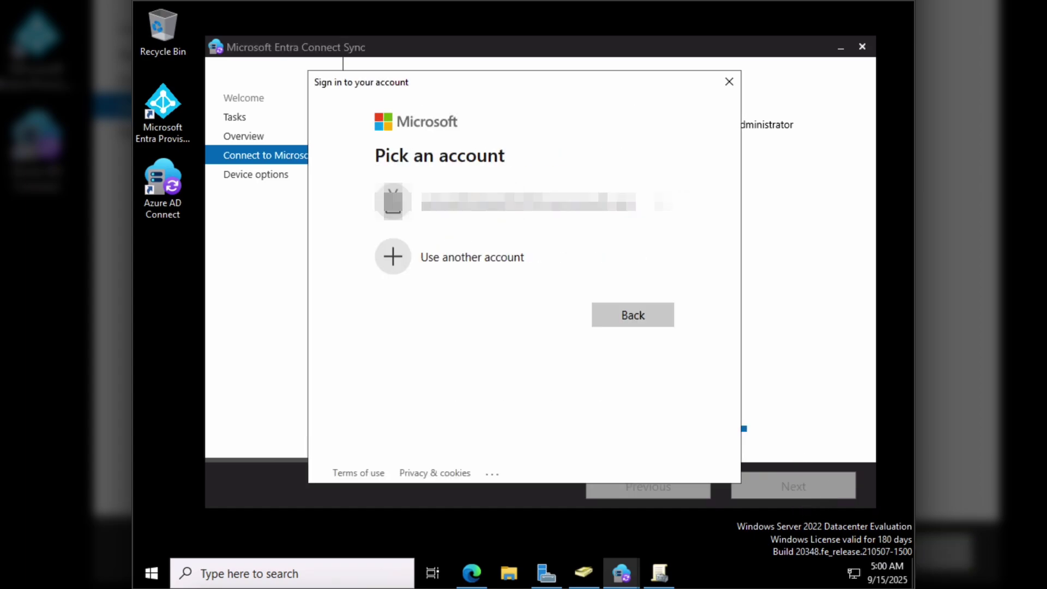
left_click(568, 210)
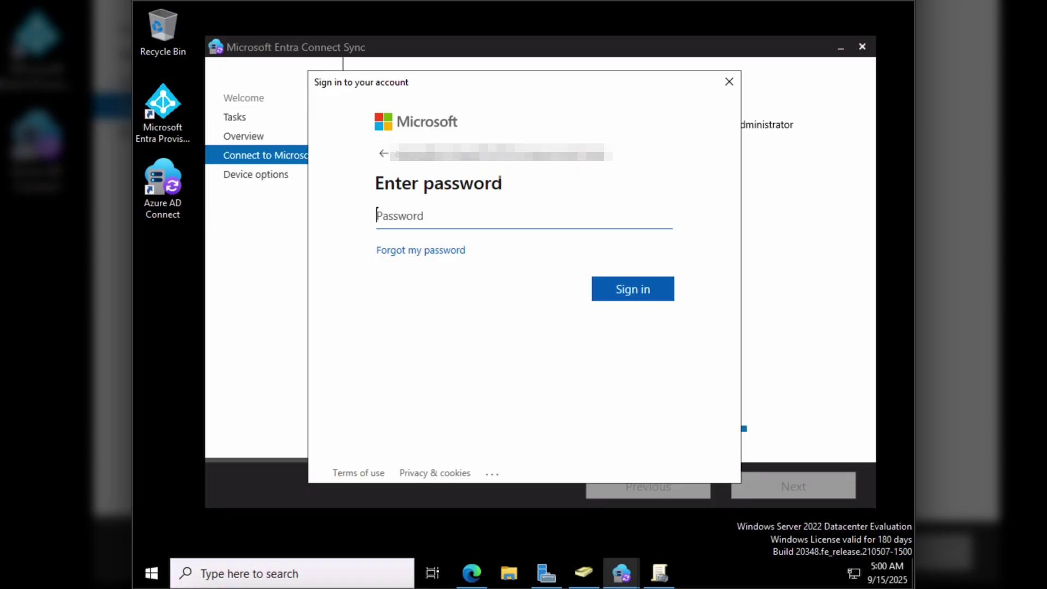
type("•••••••••••••••••••••••••••••••")
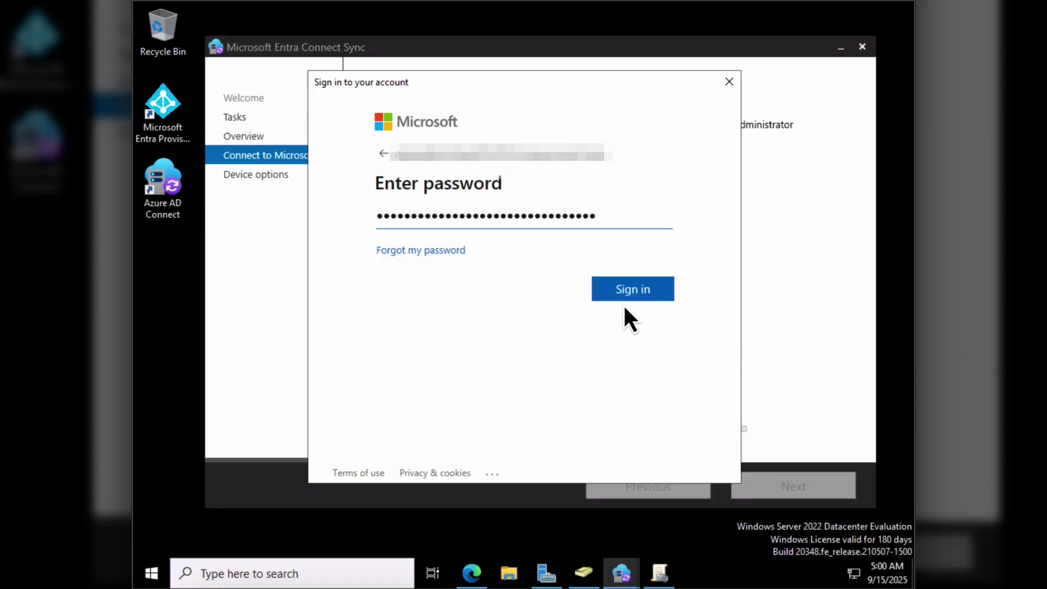
left_click(630, 290)
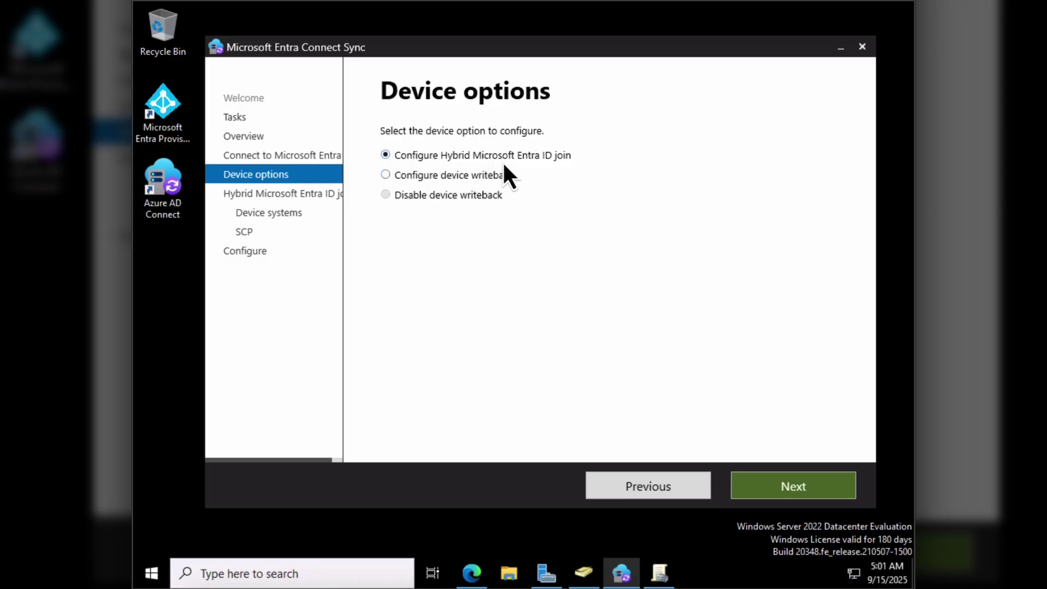
- Include Windows 10 or later domain-joined devices and move on to SCP configuration
left_click(783, 486)
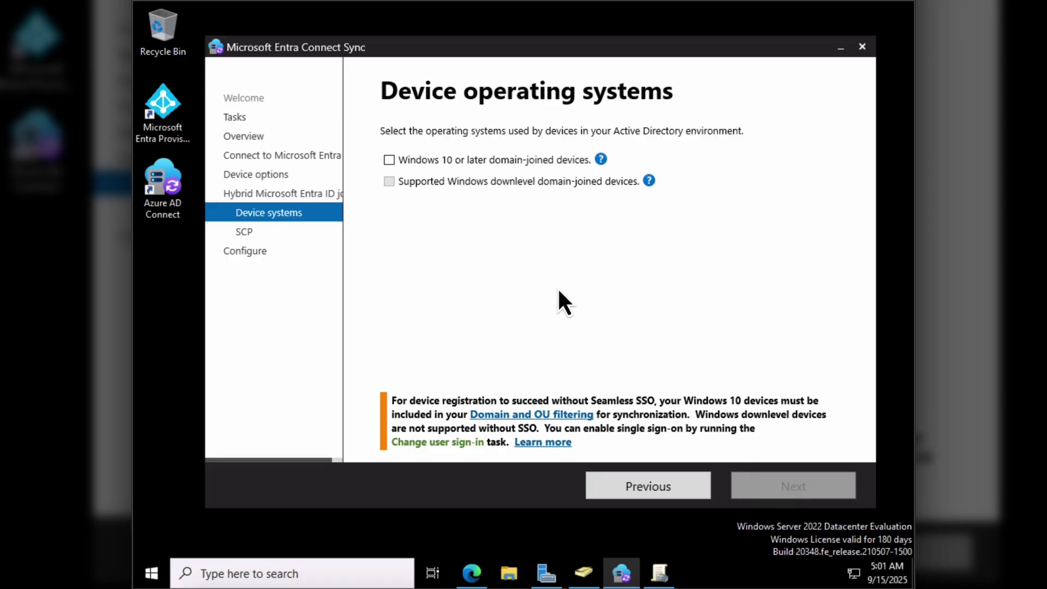
left_click(463, 154)
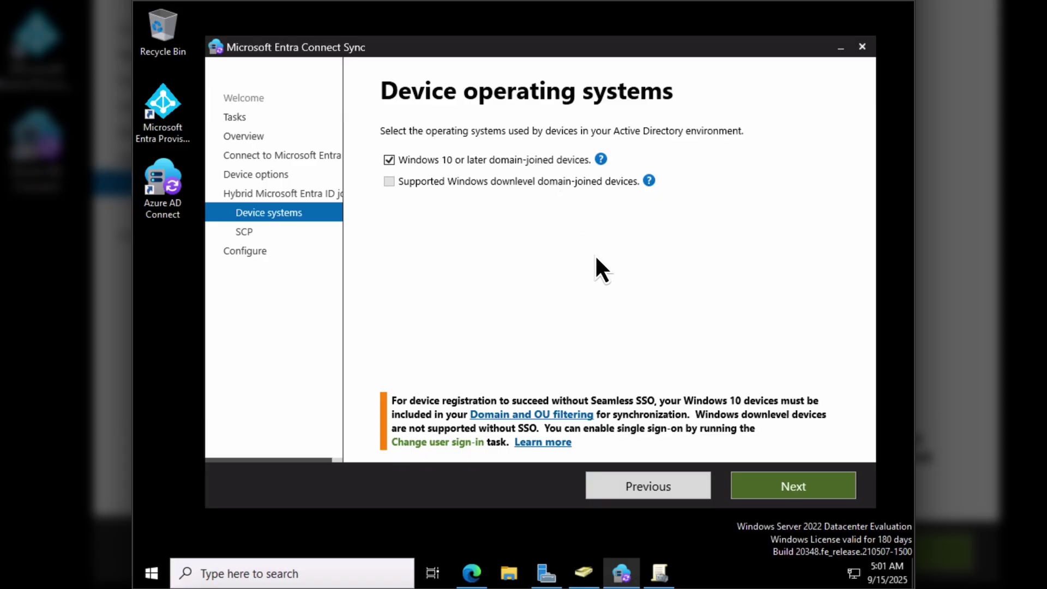
left_click(779, 483)
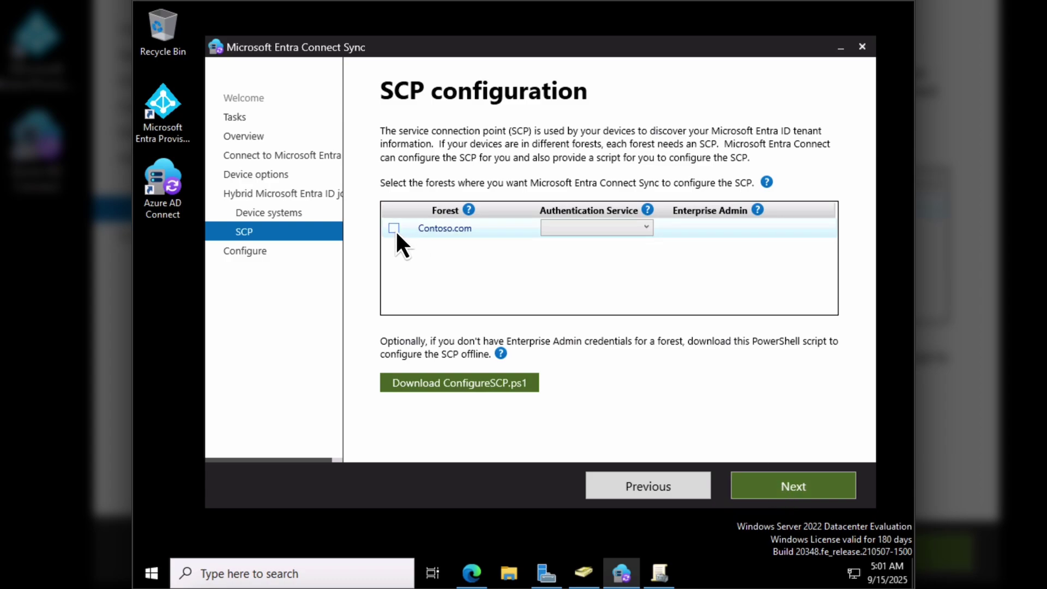
- Set the Contoso.com forest to Microsoft Entra ID authentication and request enterprise admin credentials
left_click(393, 229)
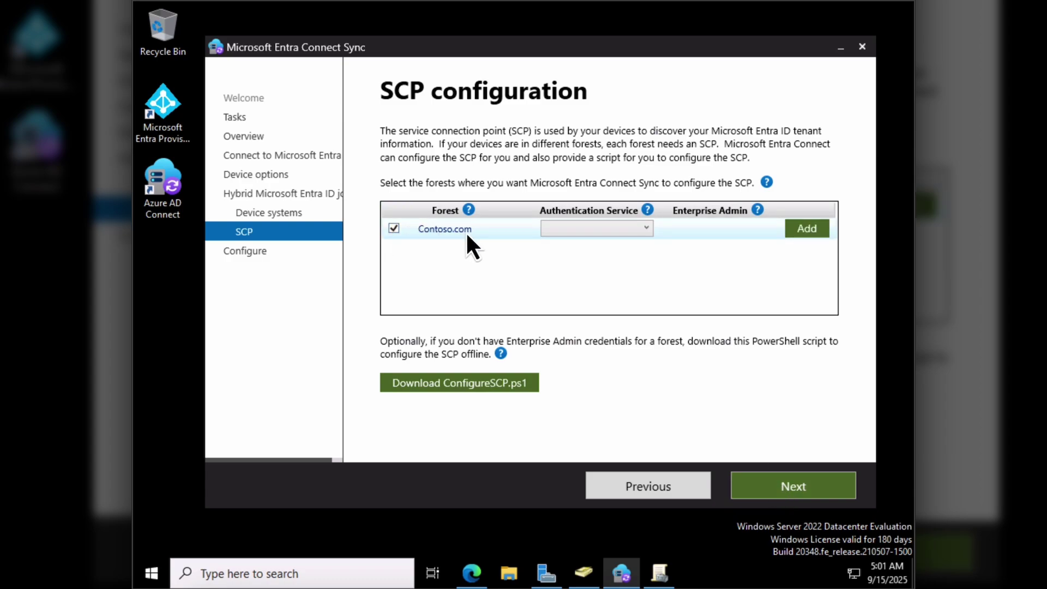
left_click(646, 230)
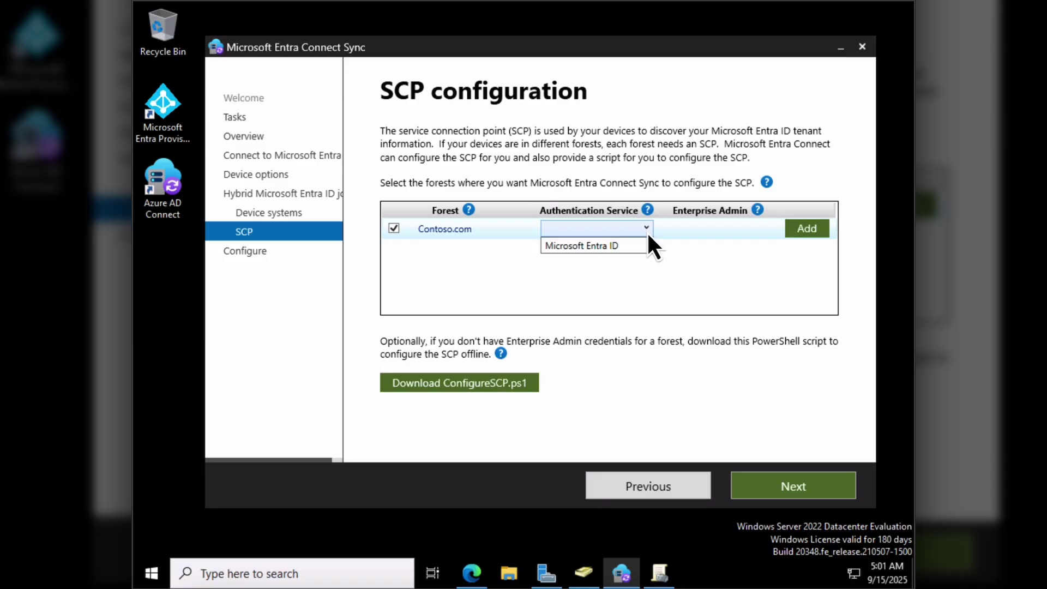
left_click(631, 247)
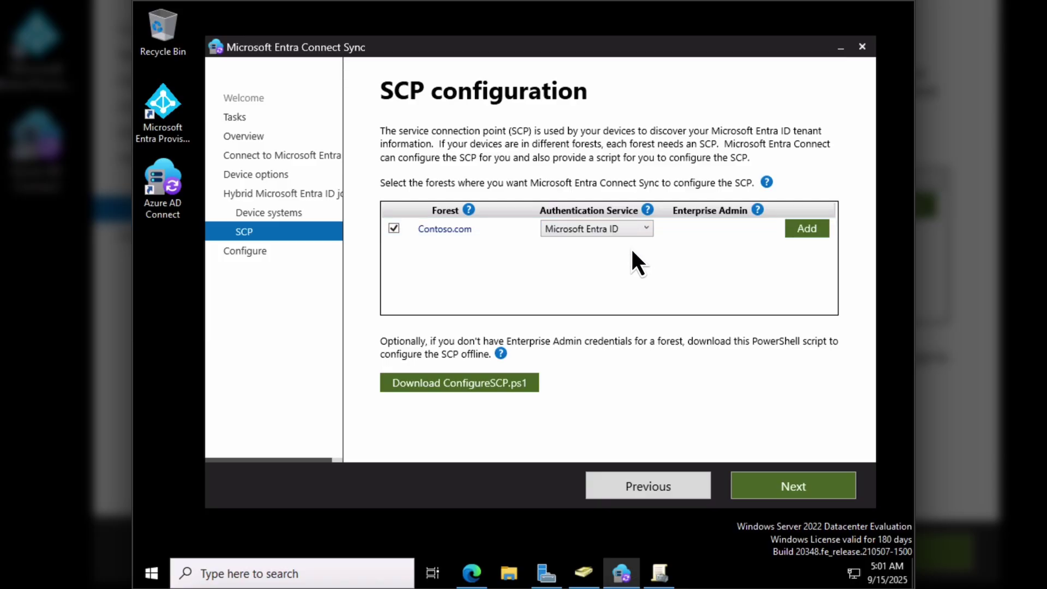
left_click(816, 228)
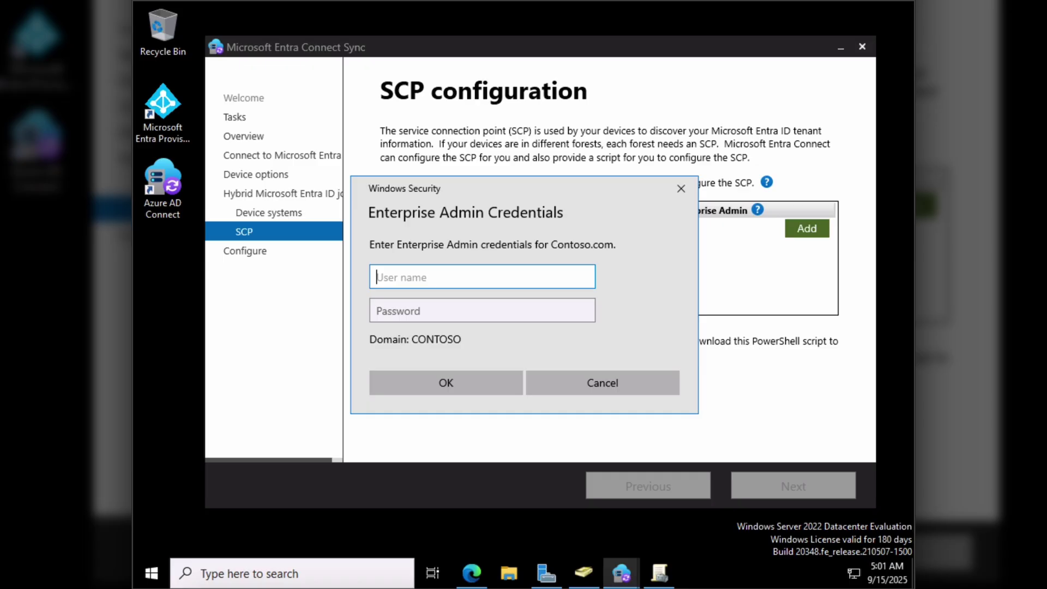
- Enter the Contoso enterprise admin user name and password and confirm
type("Contoso\\Administrator")
left_click(559, 309)
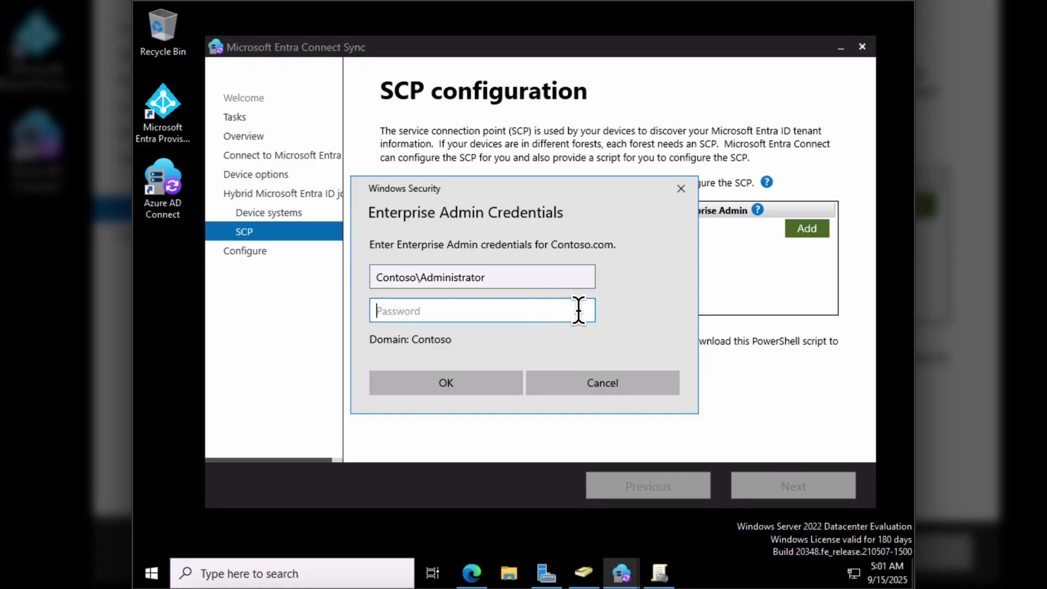
type("P@ssw0rd1")
left_click(446, 384)
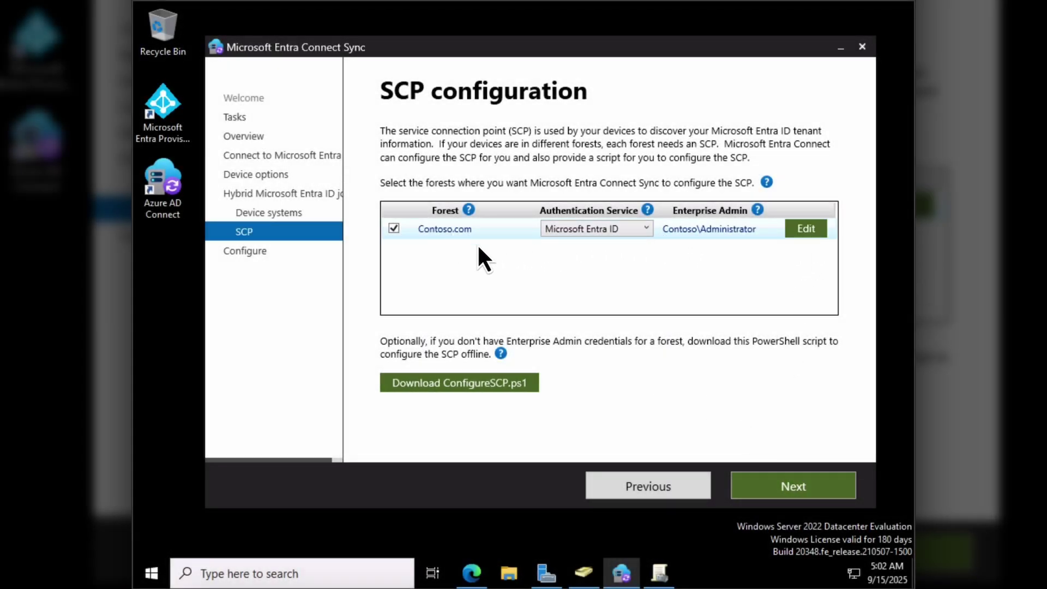
- Apply the hybrid join configuration for Contoso.com and exit the wizard
left_click(791, 487)
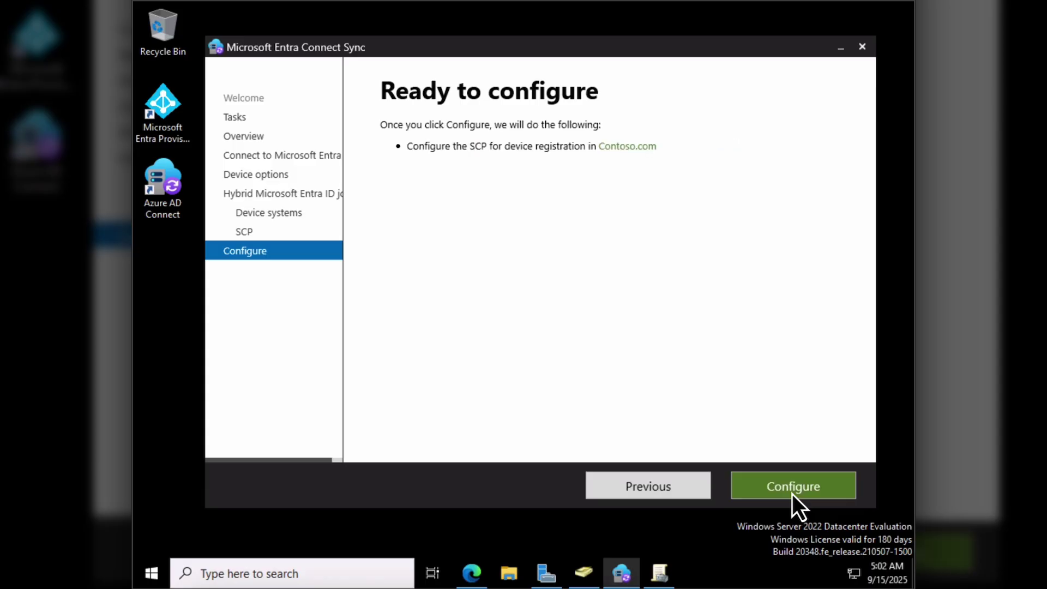
left_click(793, 493)
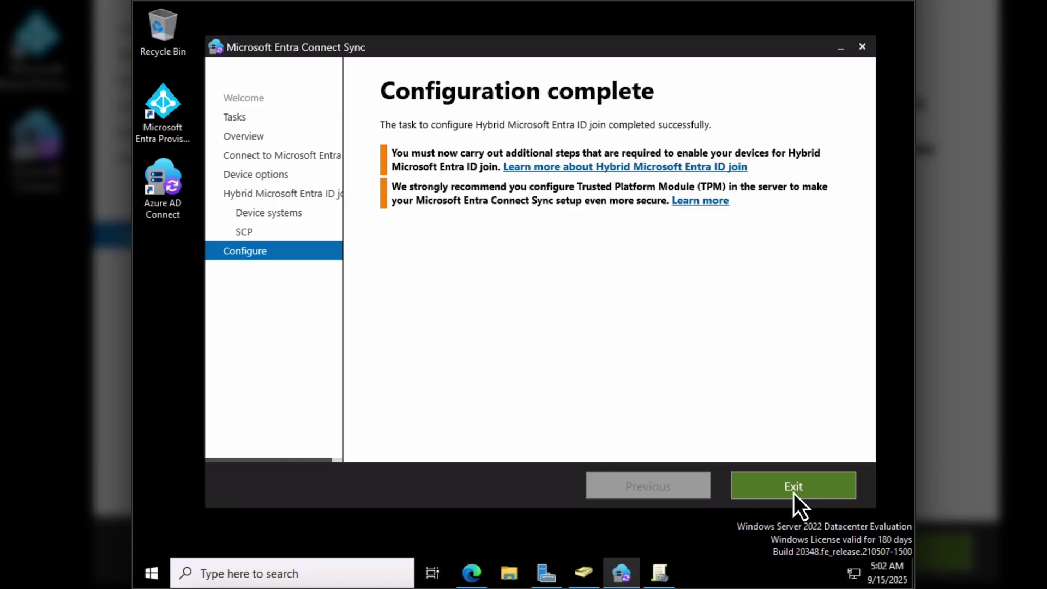
left_click(793, 493)
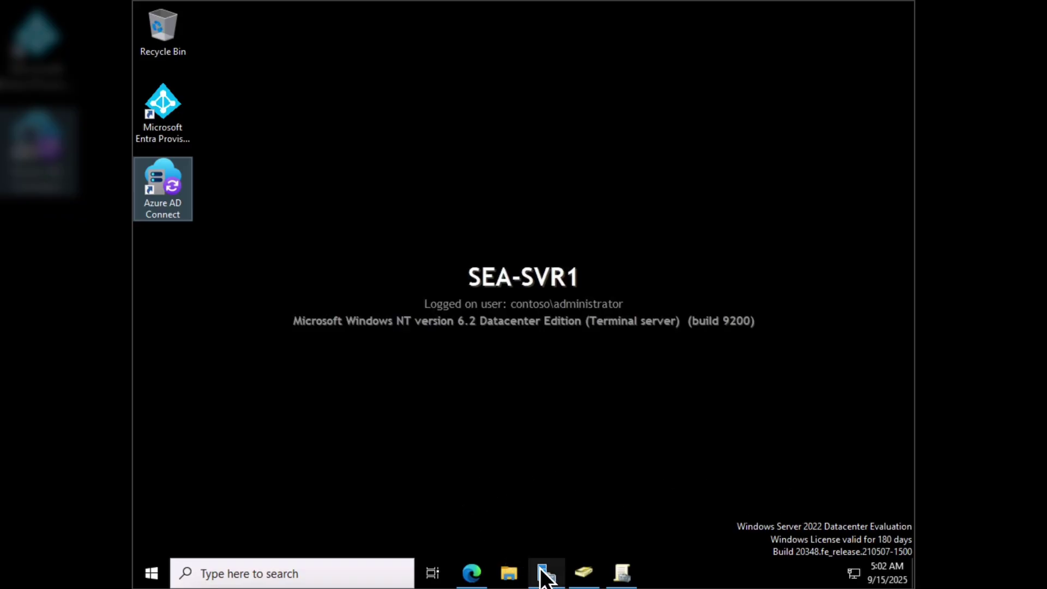
- In Edge, open Entra ID Devices > All devices and refresh to see SEA-WS1 and SEA-DC1
left_click(621, 571)
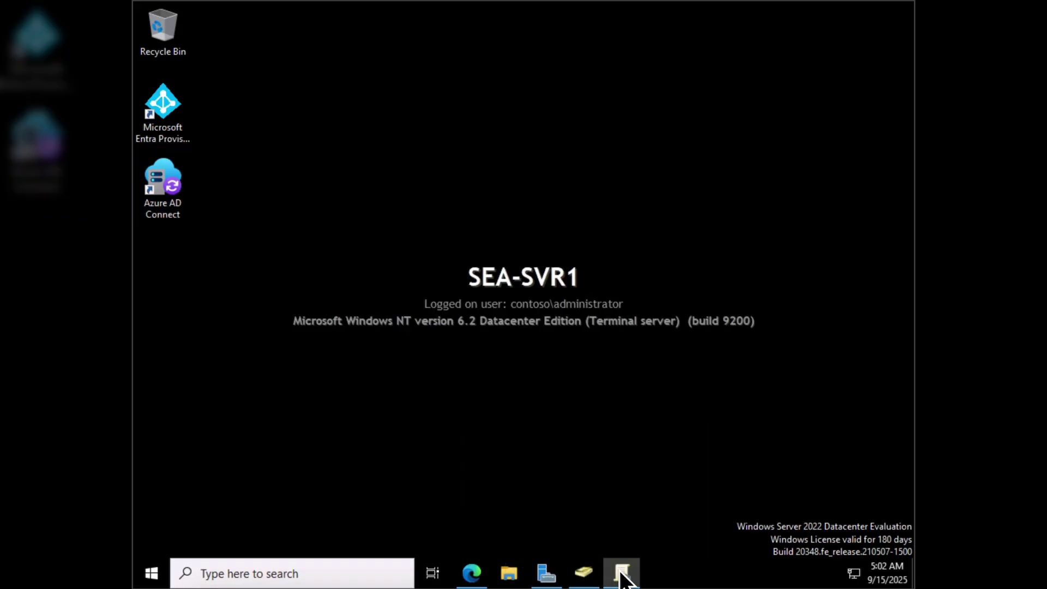
right_click(622, 572)
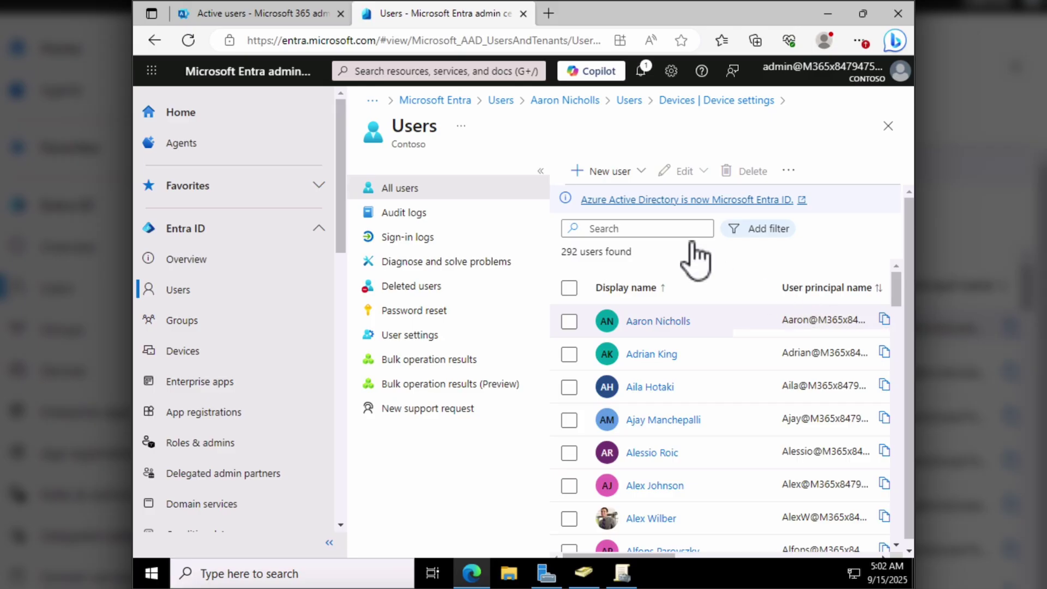
left_click(195, 354)
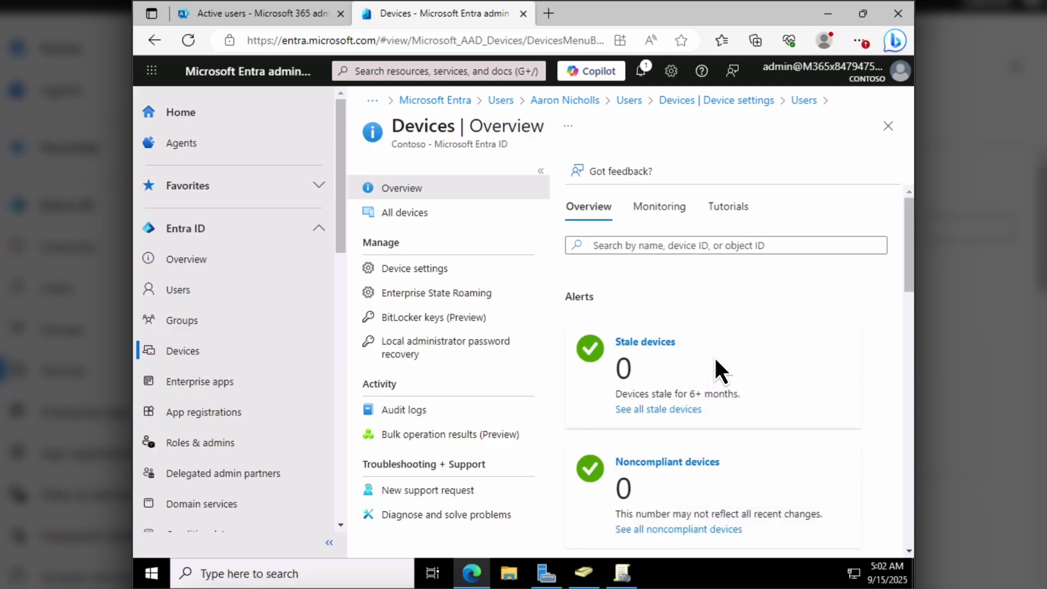
left_click(391, 214)
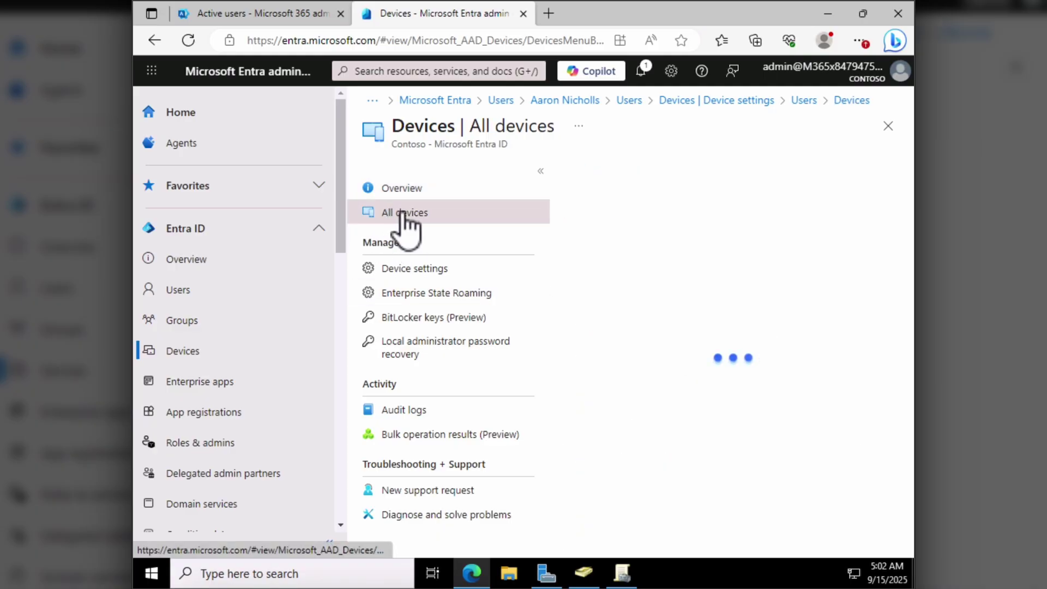
left_click(189, 39)
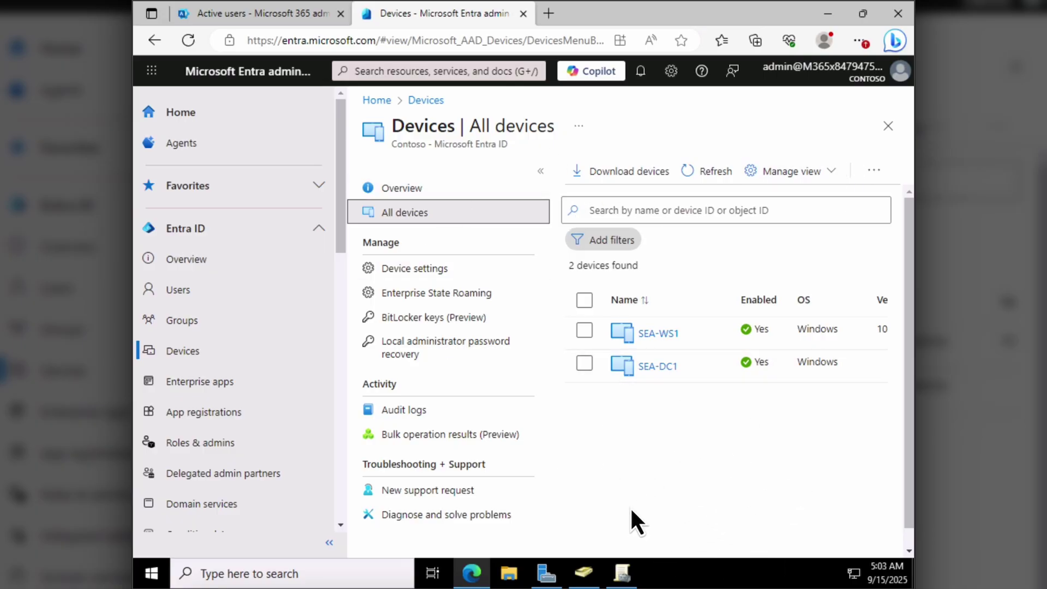
scroll(630, 506, "down", 1)
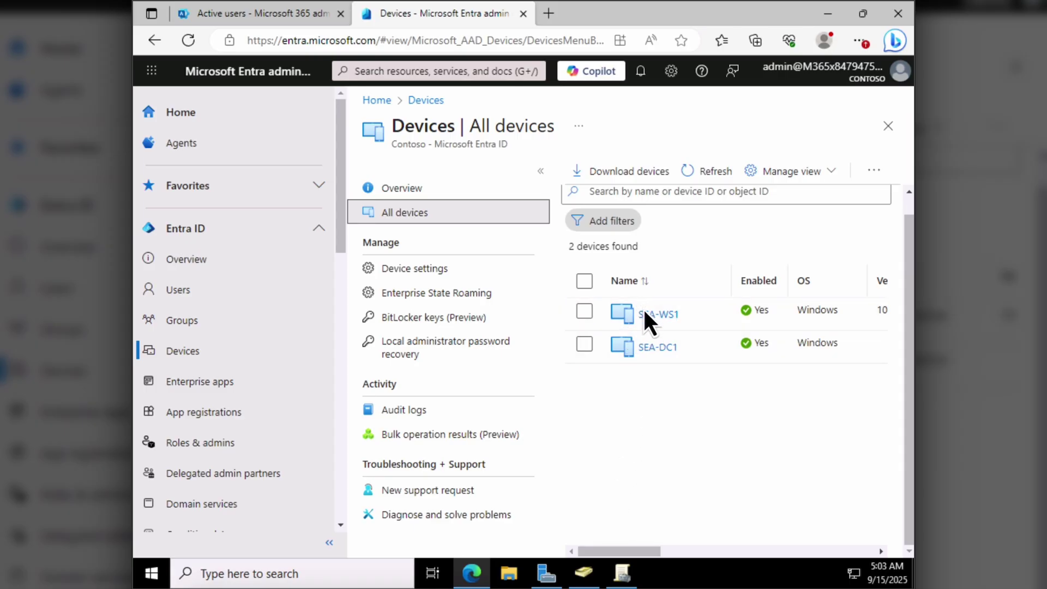
left_click(657, 350)
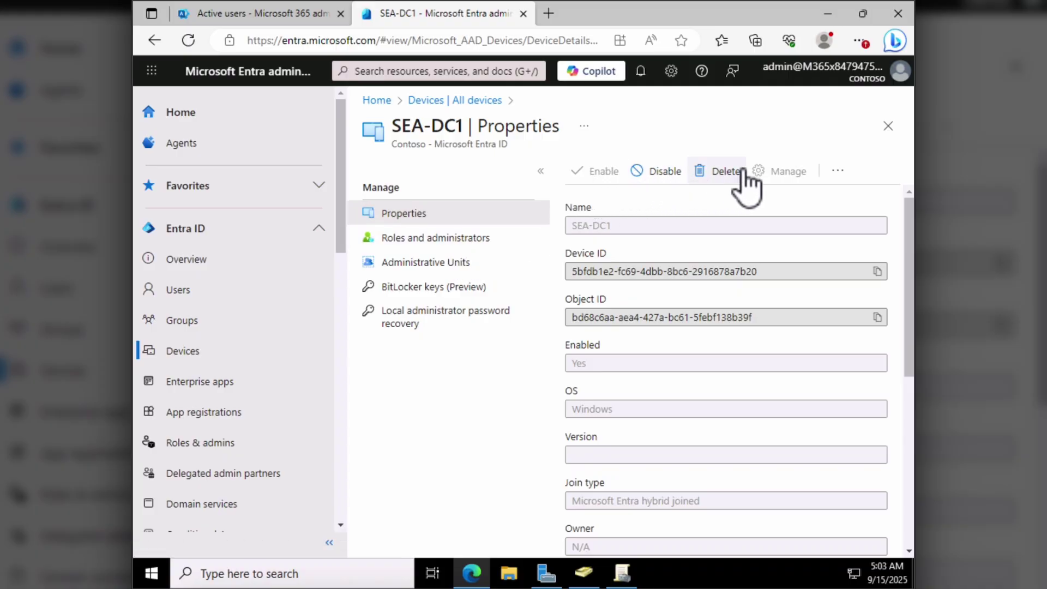
left_click(837, 171)
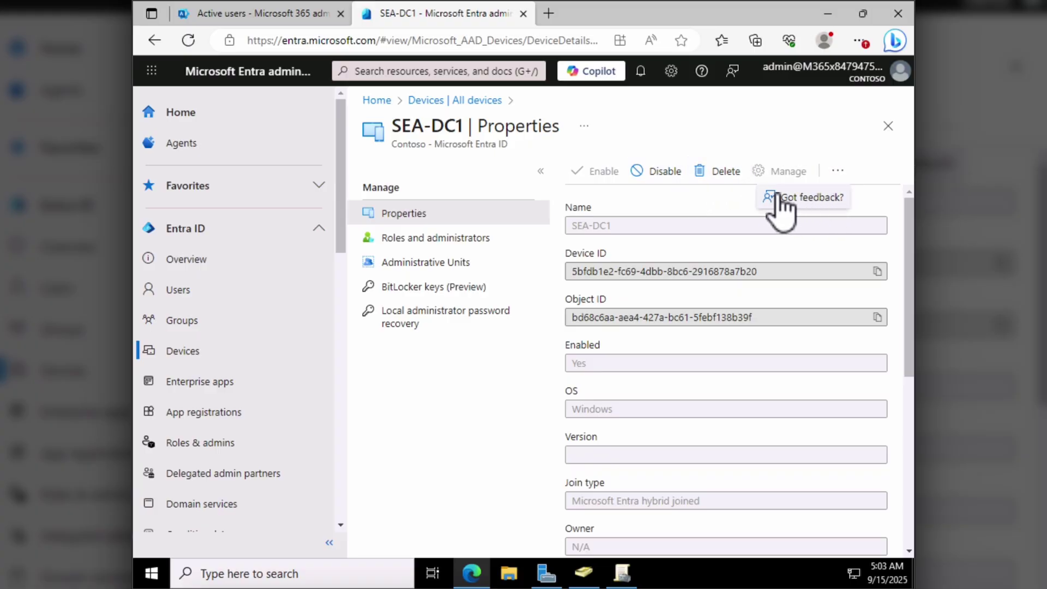
left_click(454, 393)
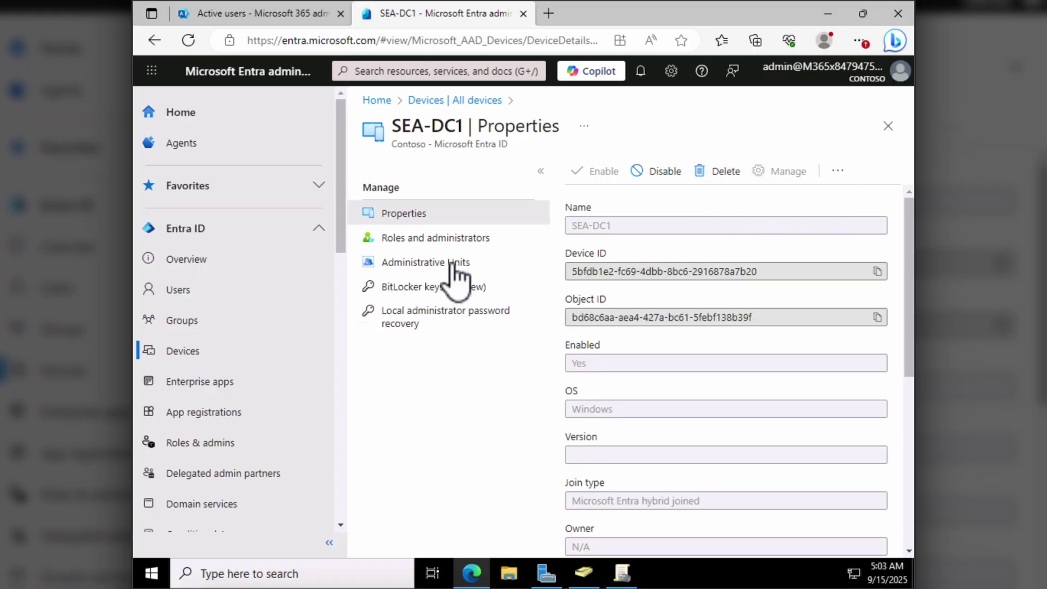
left_click(457, 100)
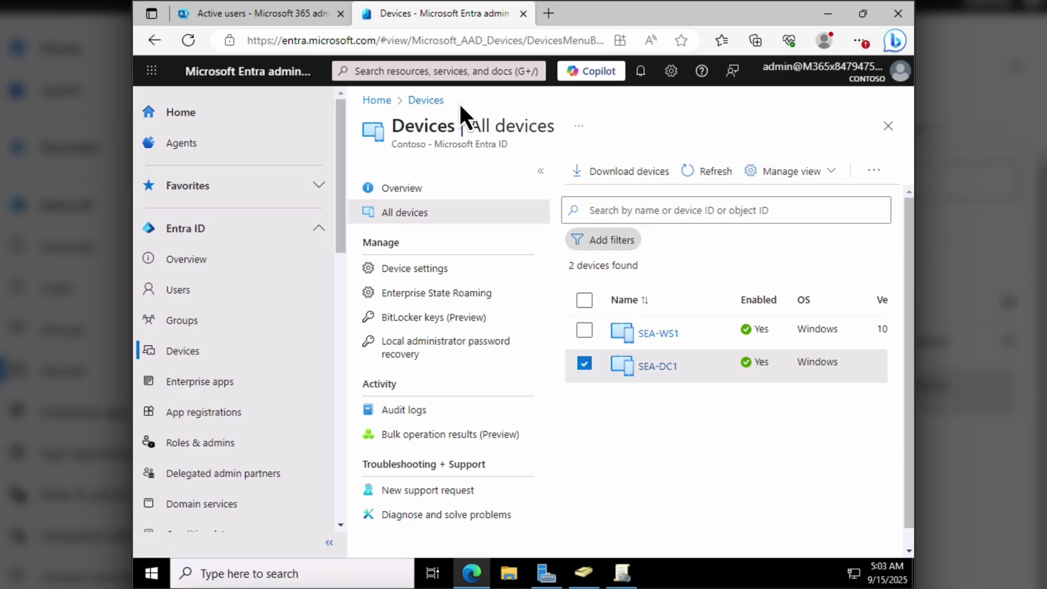
left_click(585, 370)
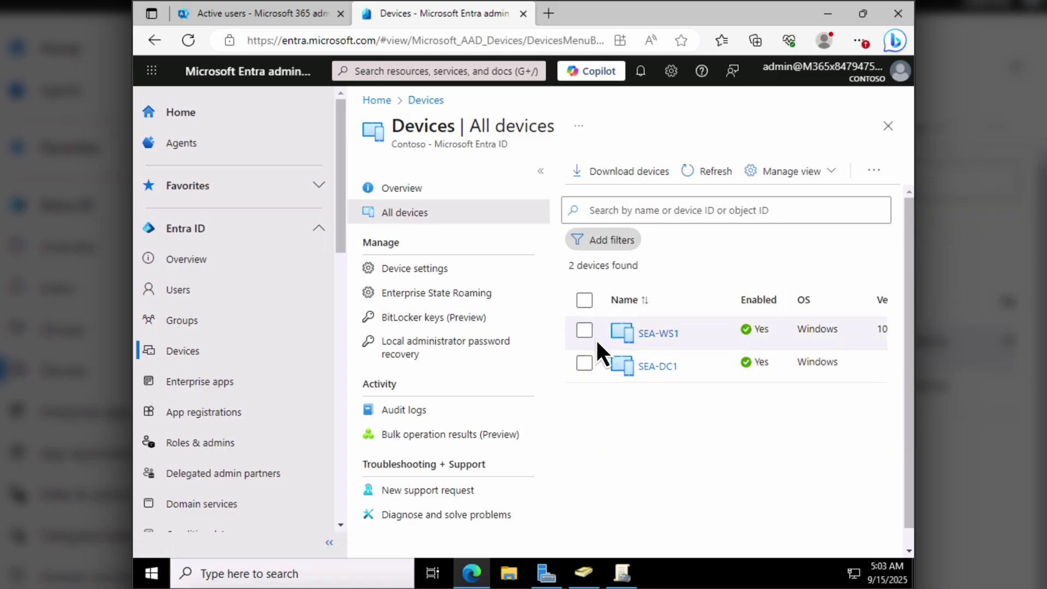
left_click(660, 334)
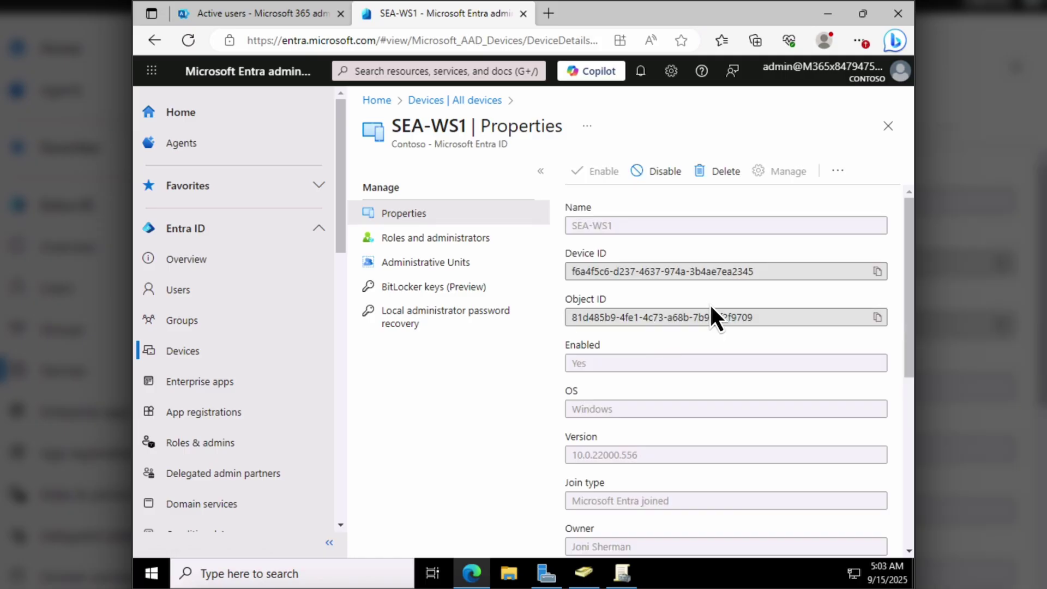
left_click(837, 172)
left_click(856, 165)
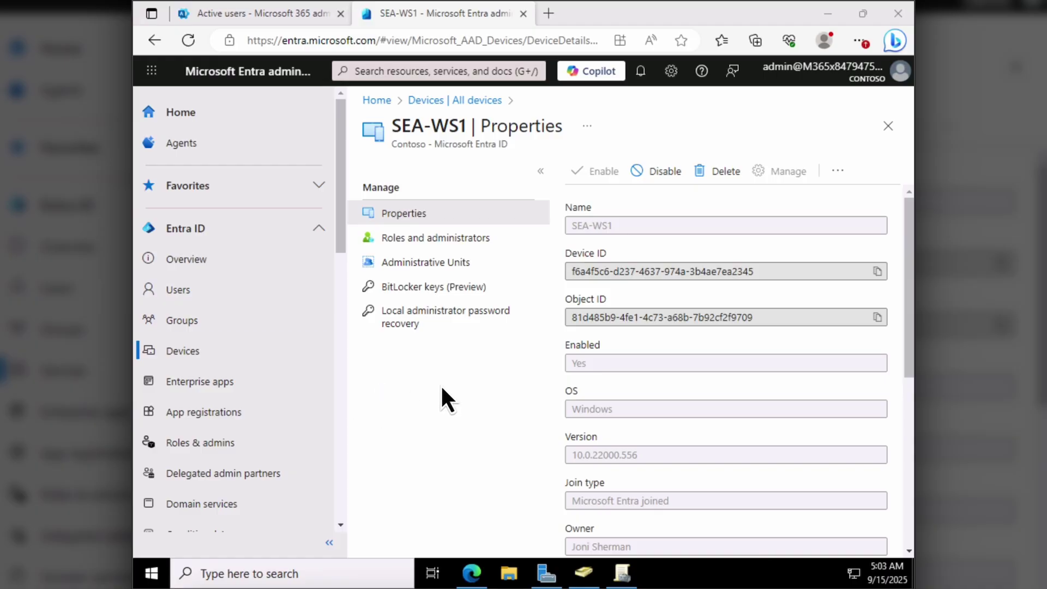
left_click(888, 126)
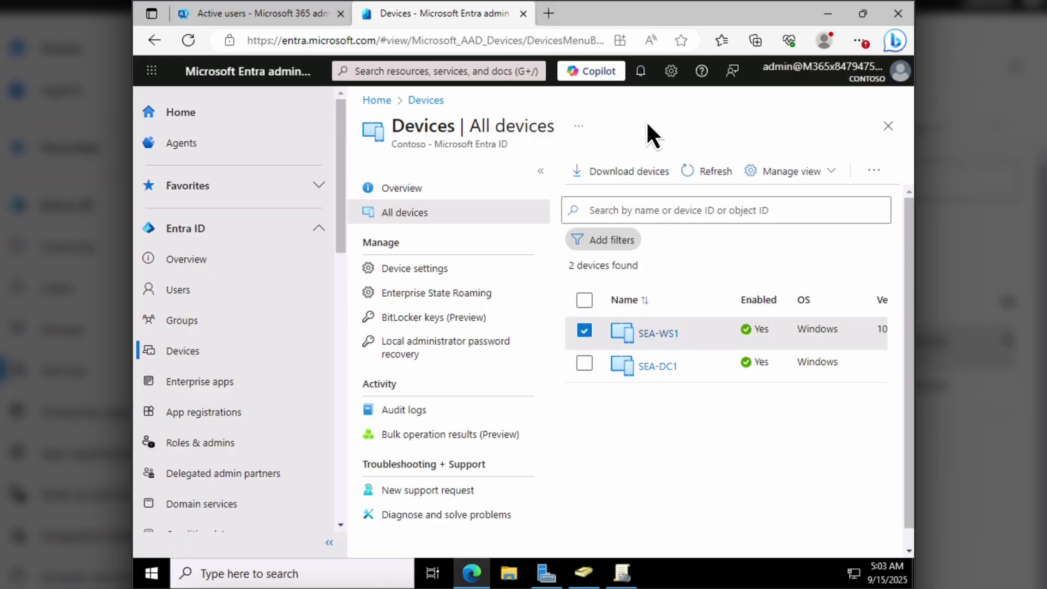
- Reload the admin center page and sign back in with the Admin account's password
left_click(187, 41)
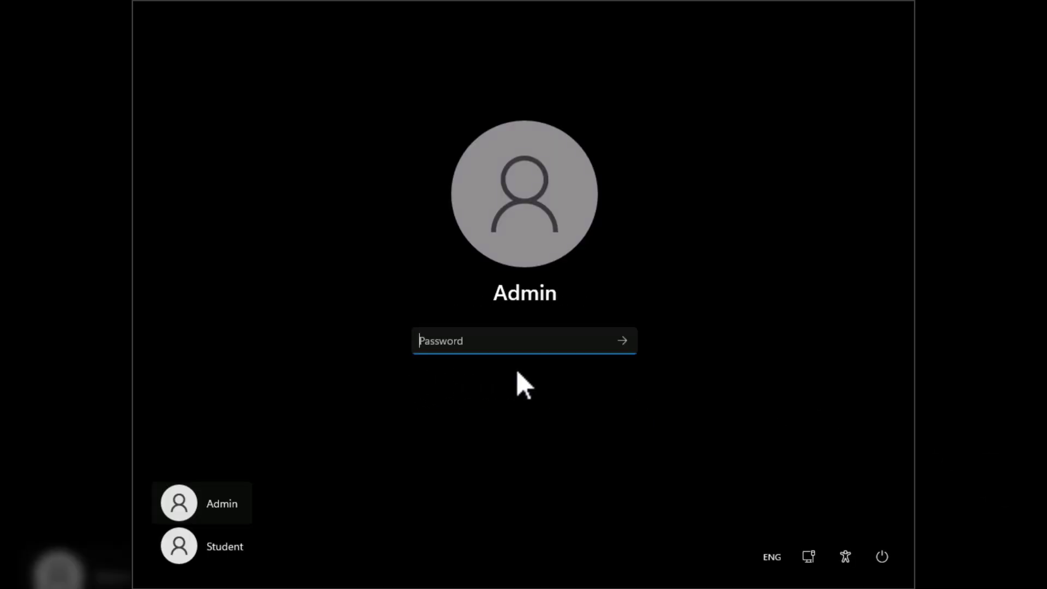
type("••••••••")
left_click(622, 342)
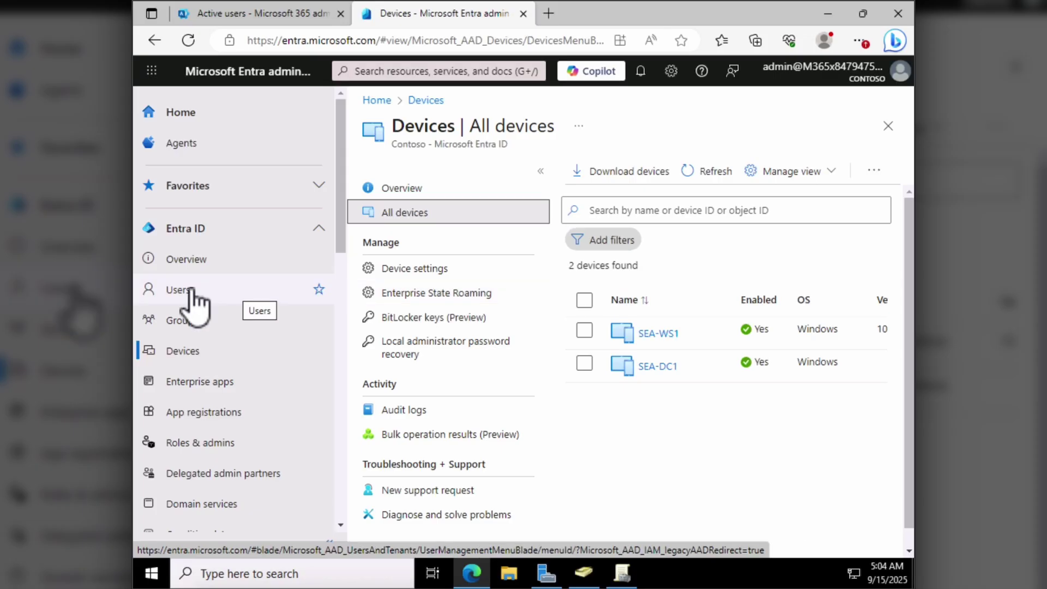
- Review a user's profile Overview under Users, then switch to the Microsoft 365 Active users tab
left_click(190, 290)
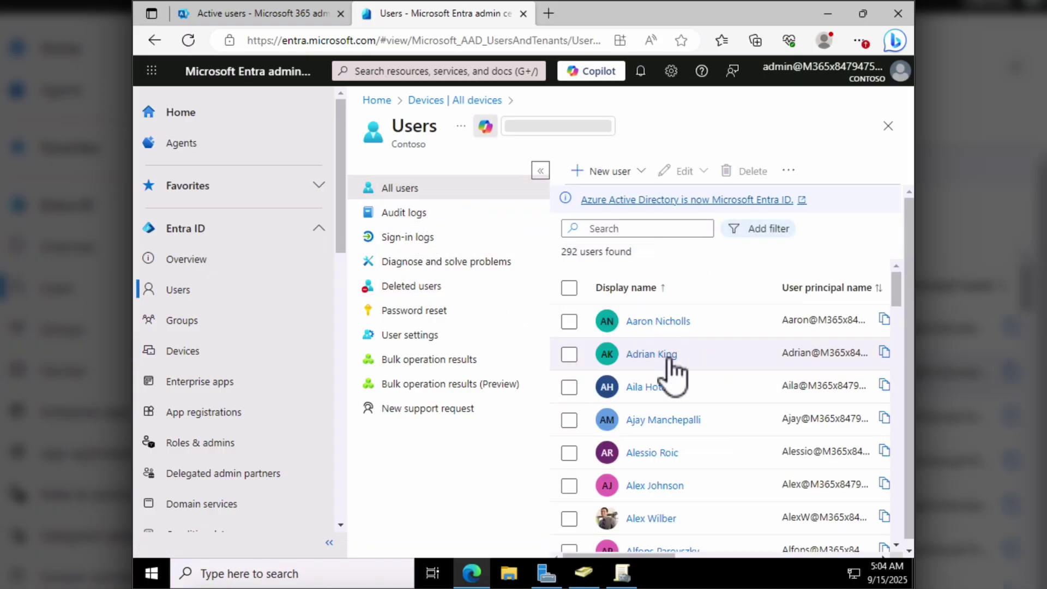
left_click(661, 322)
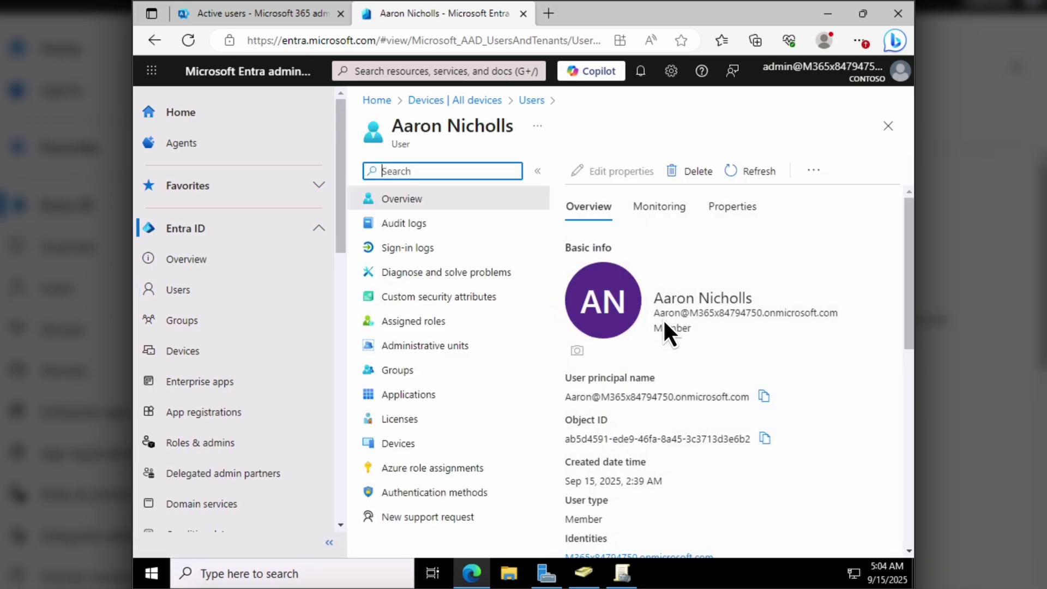
scroll(662, 318, "down", 2)
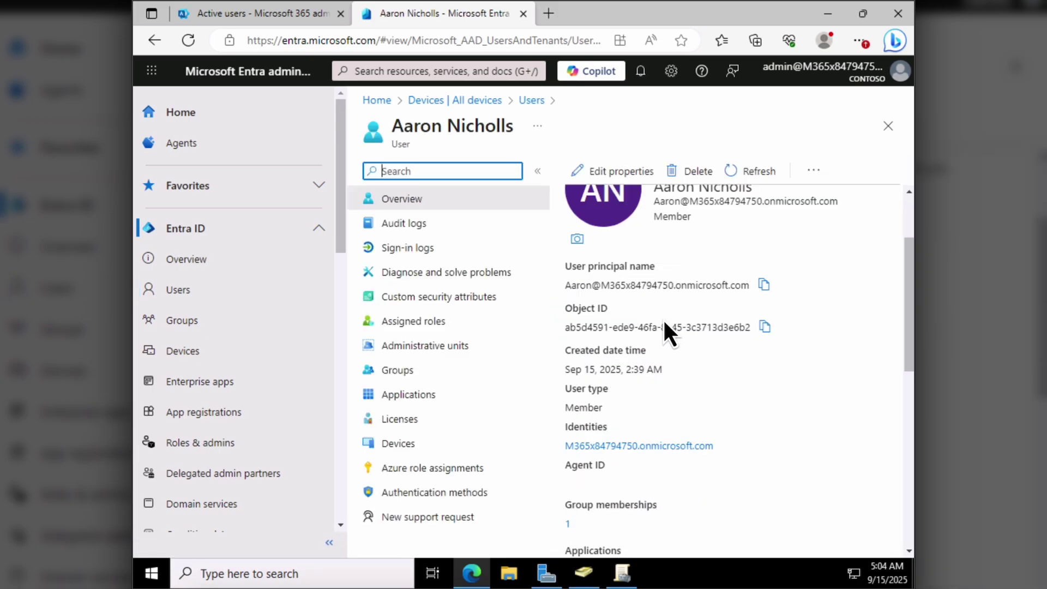
scroll(703, 301, "up", 2)
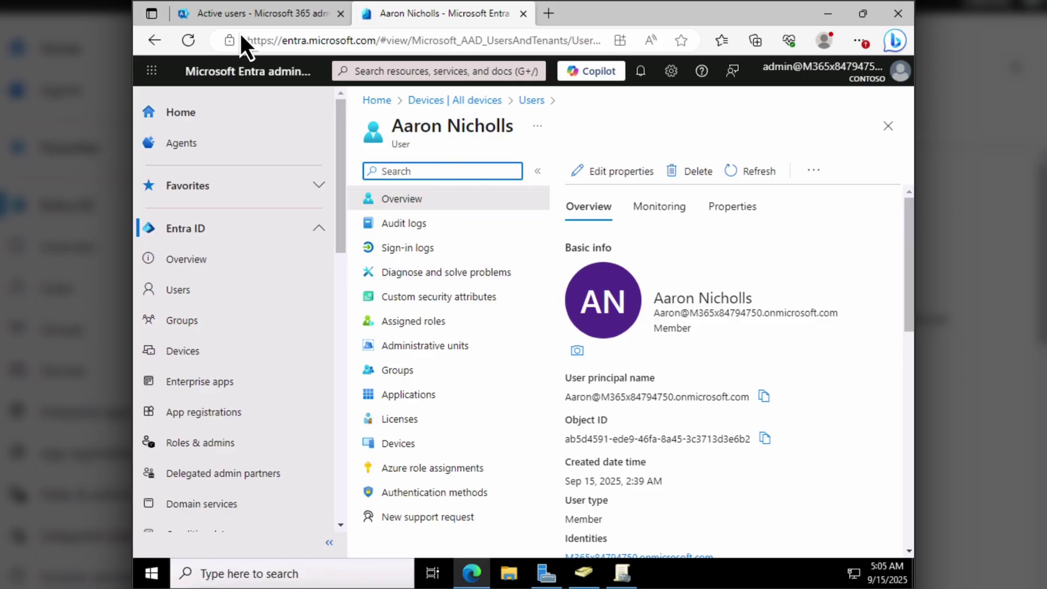
left_click(259, 11)
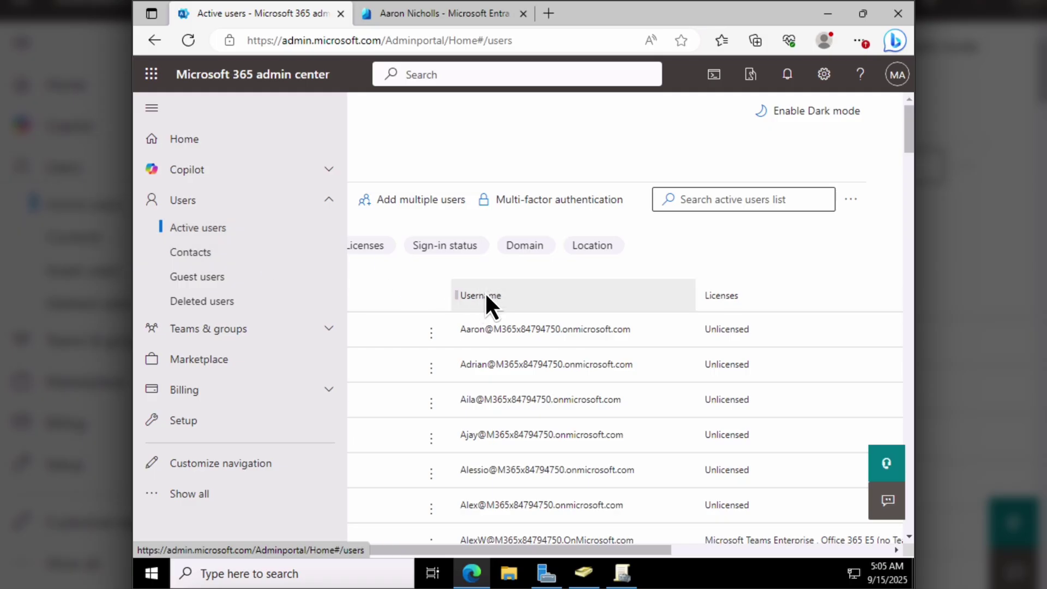
- Check the user's five licenses, including Enterprise Mobility + Security E5, then expand the navigation menu
left_click(479, 331)
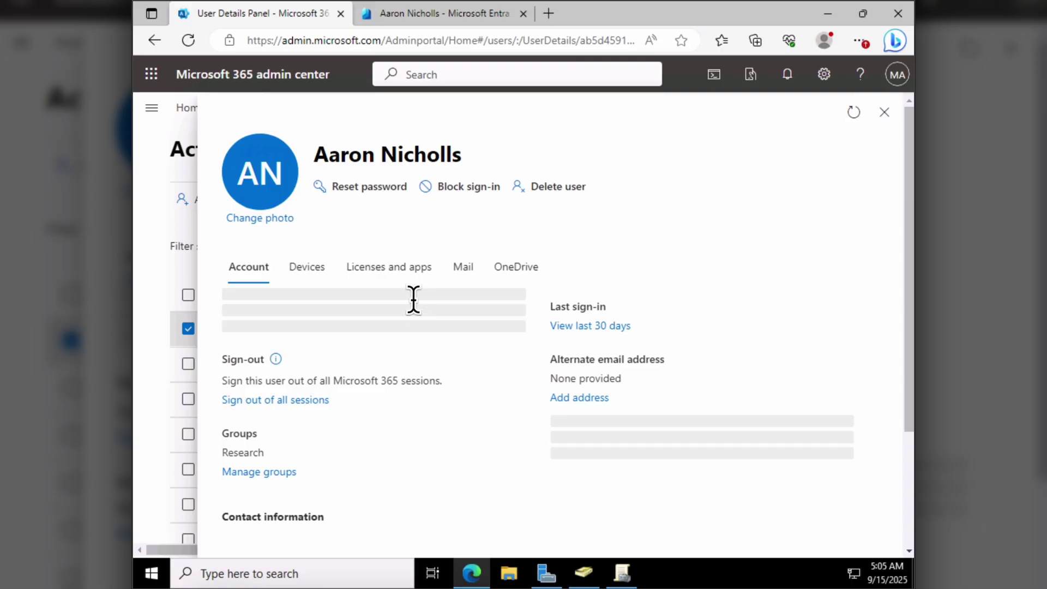
left_click(386, 272)
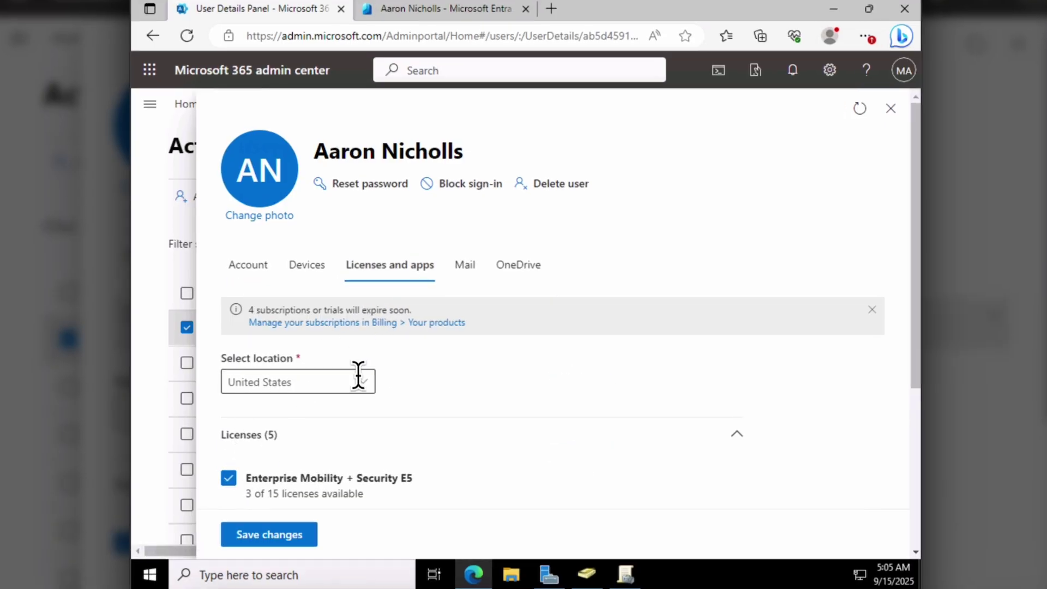
scroll(358, 376, "down", 4)
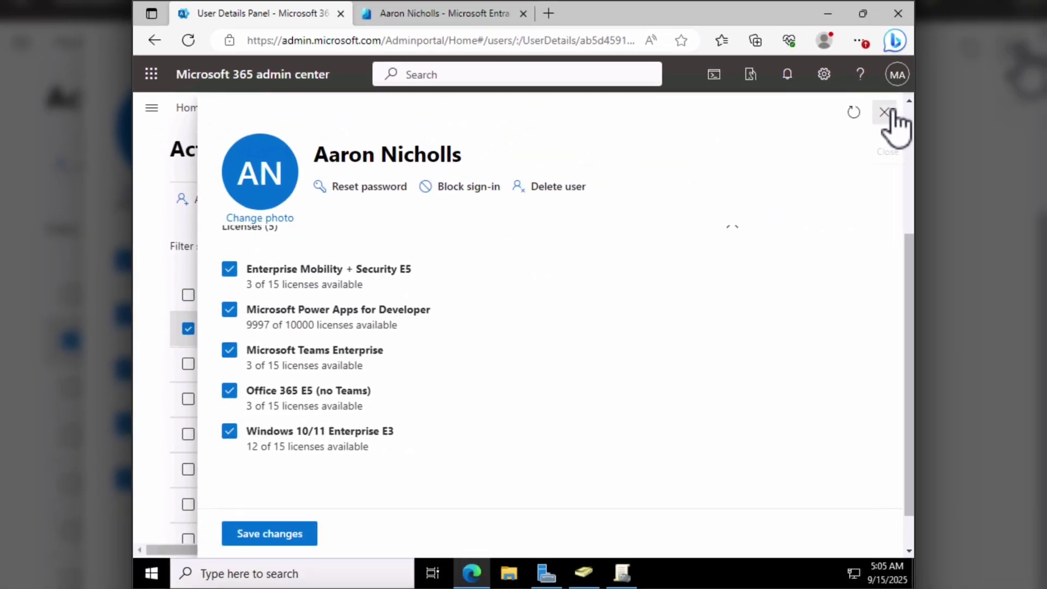
left_click(886, 109)
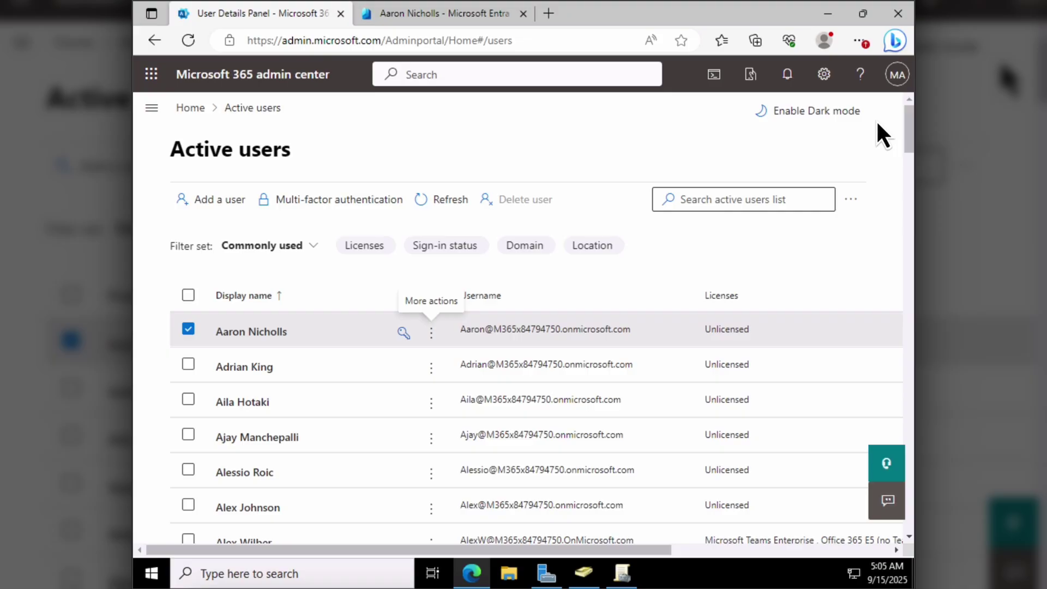
left_click(187, 329)
left_click(152, 110)
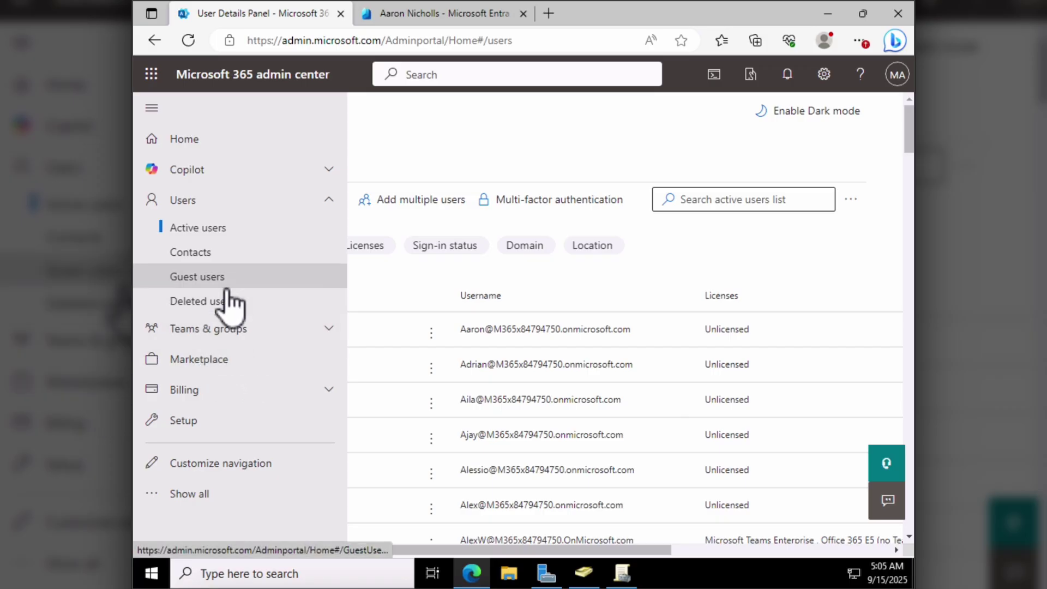
- Show all navigation entries and open Microsoft Intune from Admin centers
left_click(203, 494)
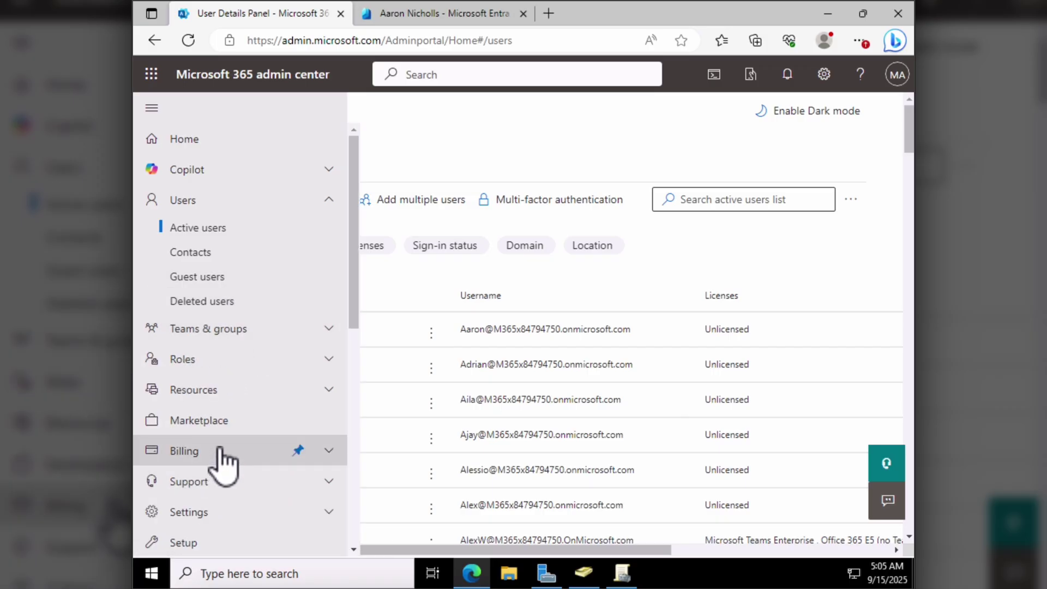
scroll(215, 458, "down", 5)
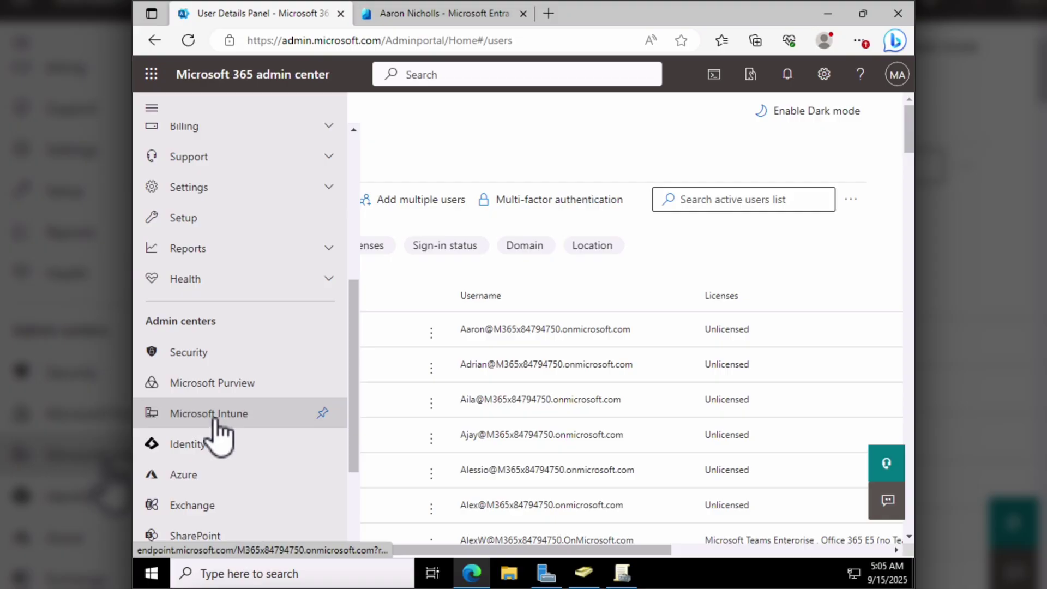
left_click(214, 414)
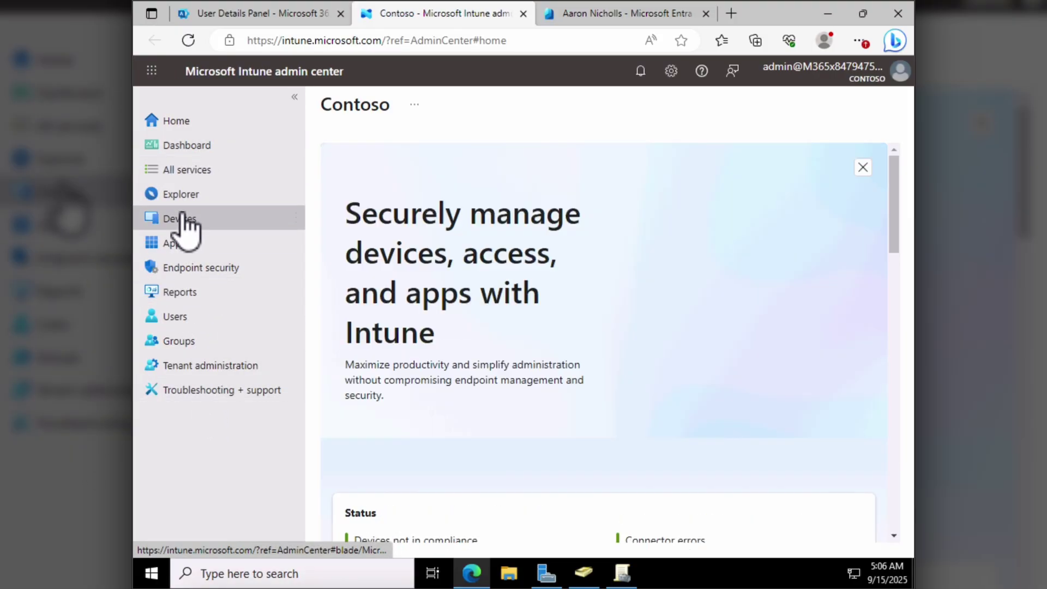
- Go to Devices > Enrollment to view Windows enrollment options like Automatic Enrollment
left_click(184, 219)
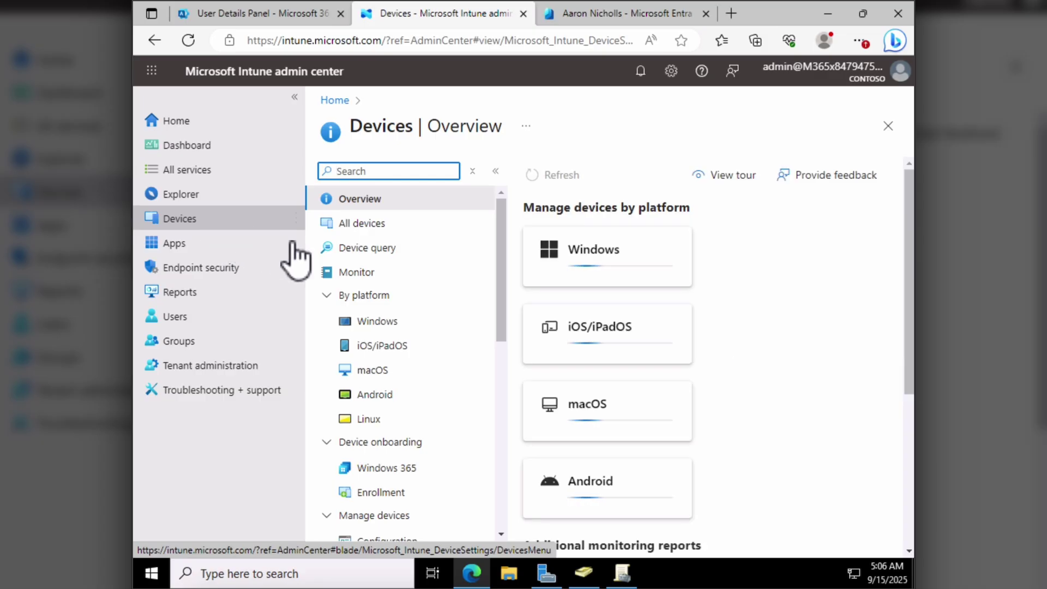
scroll(436, 442, "down", 1)
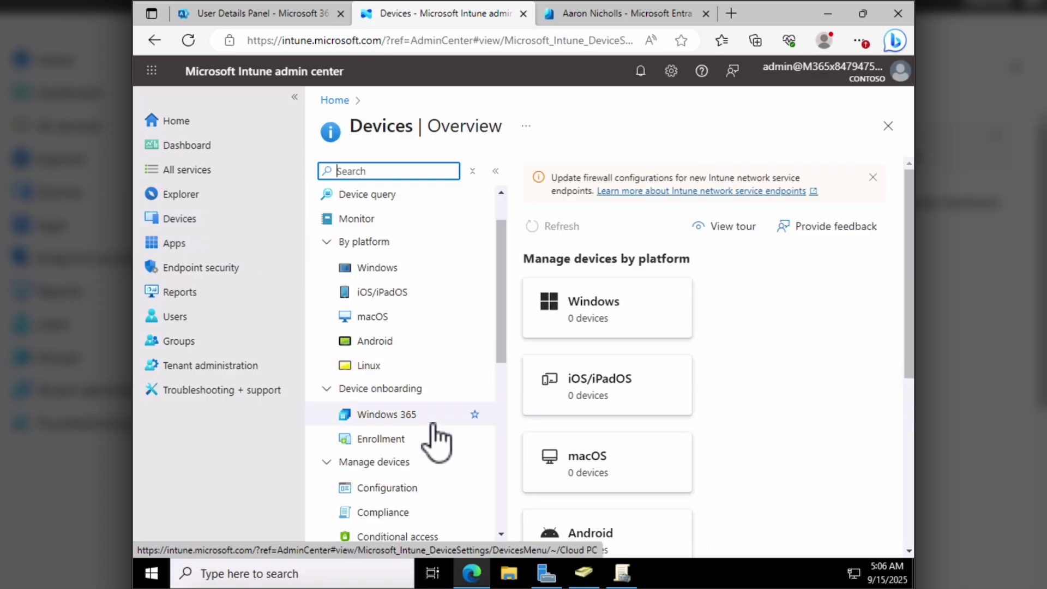
left_click(380, 439)
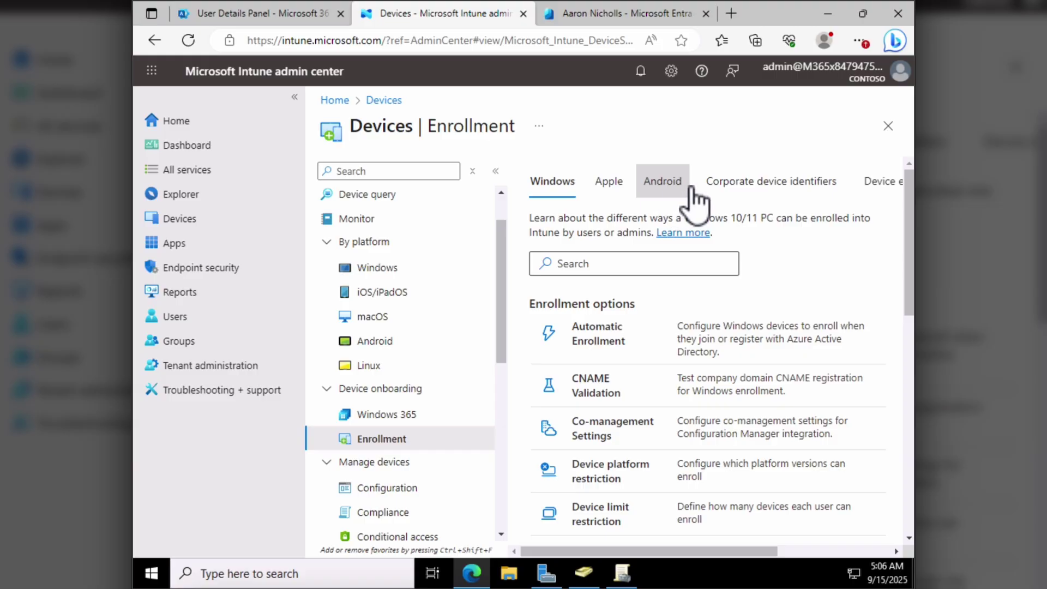
- Set Intune automatic enrollment's MDM user scope to All and save the setting
left_click(600, 341)
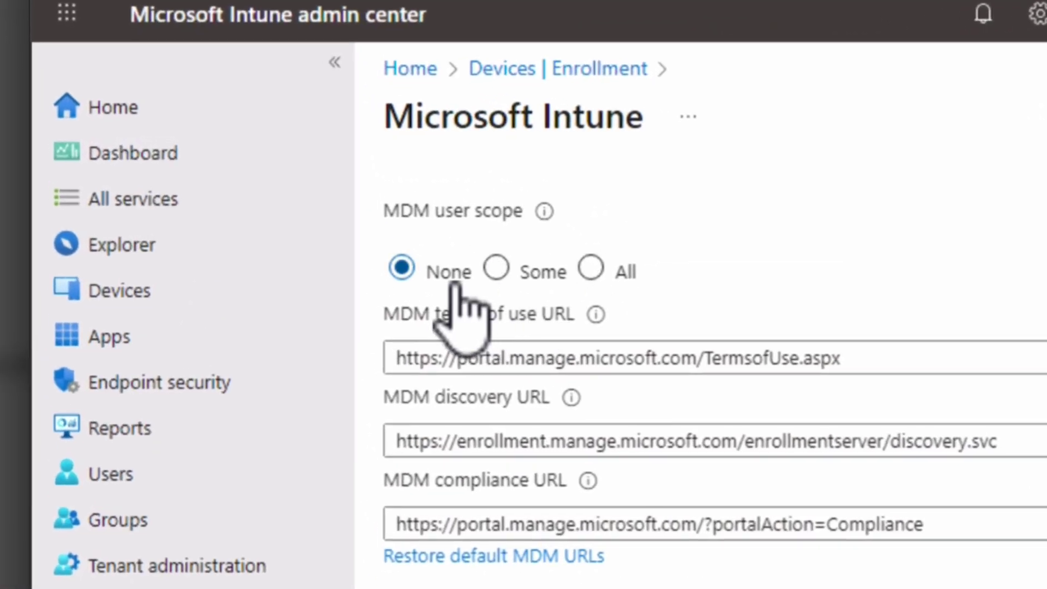
left_click(598, 279)
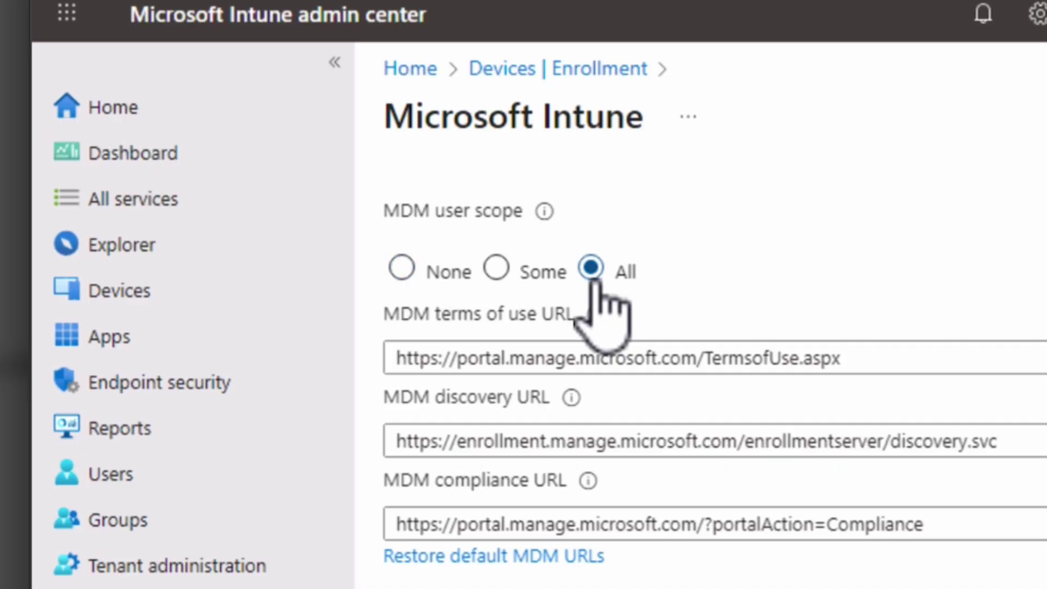
left_click_drag(881, 360, 391, 357)
left_click(958, 292)
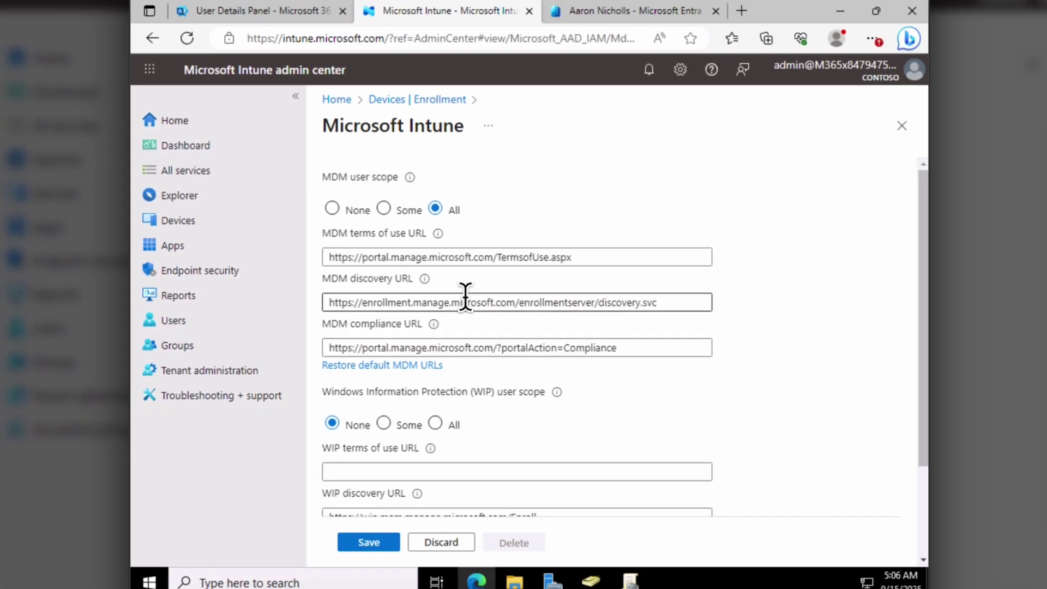
scroll(632, 423, "down", 3)
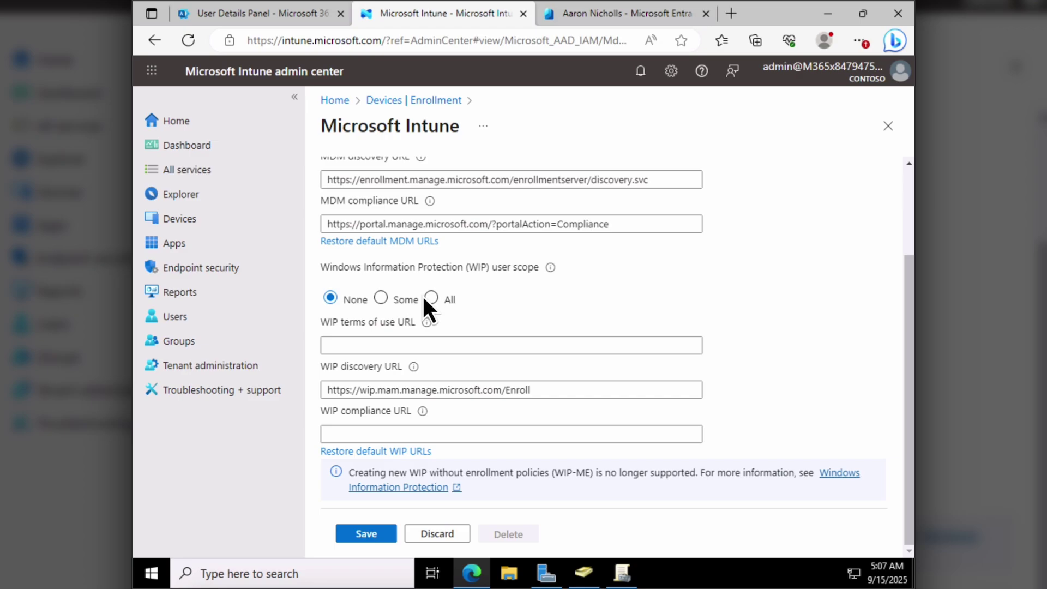
scroll(422, 294, "up", 2)
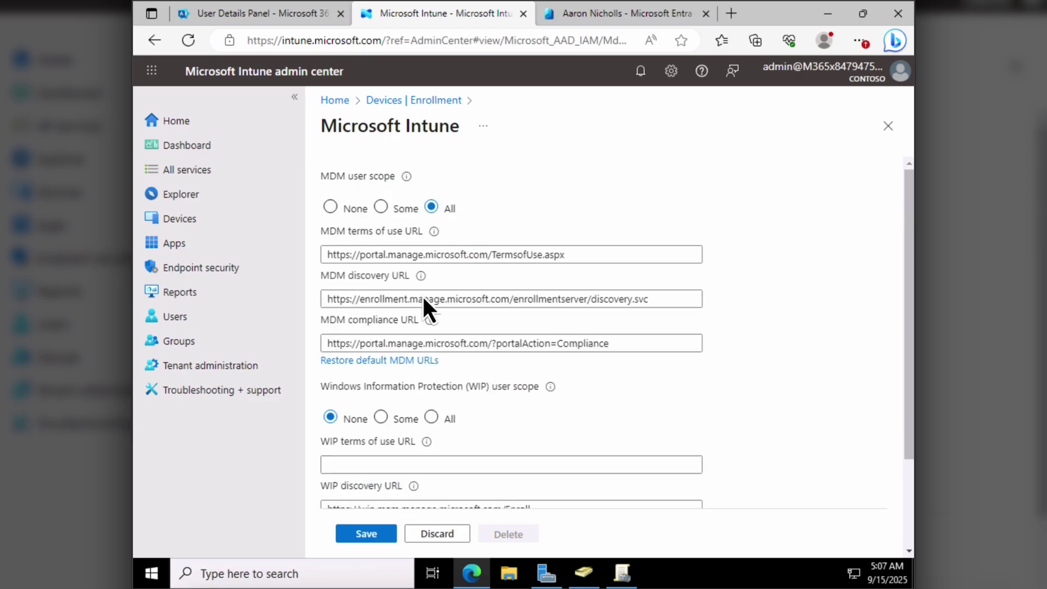
left_click(405, 208)
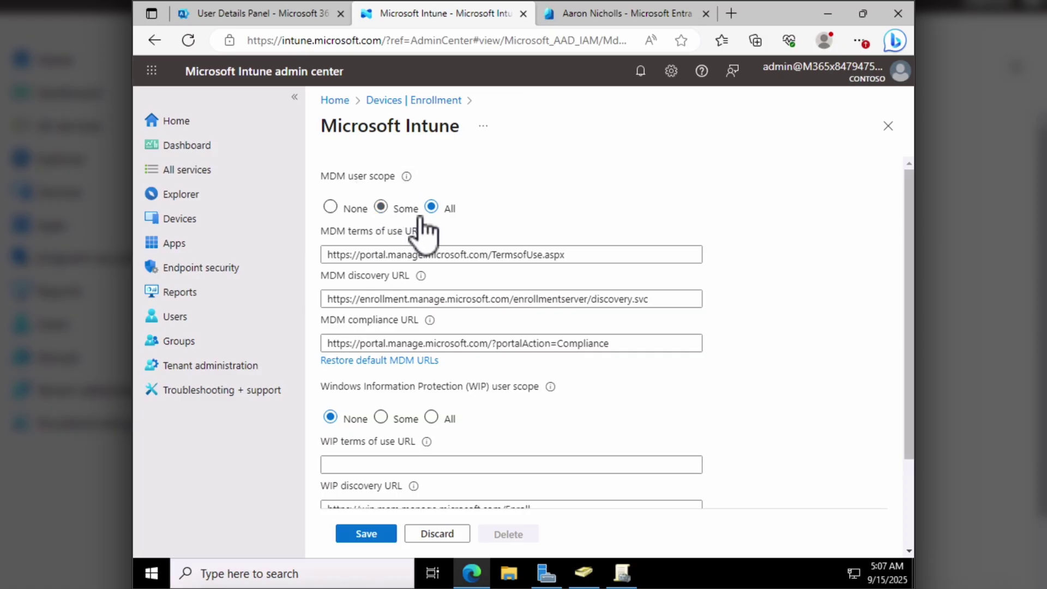
left_click(374, 536)
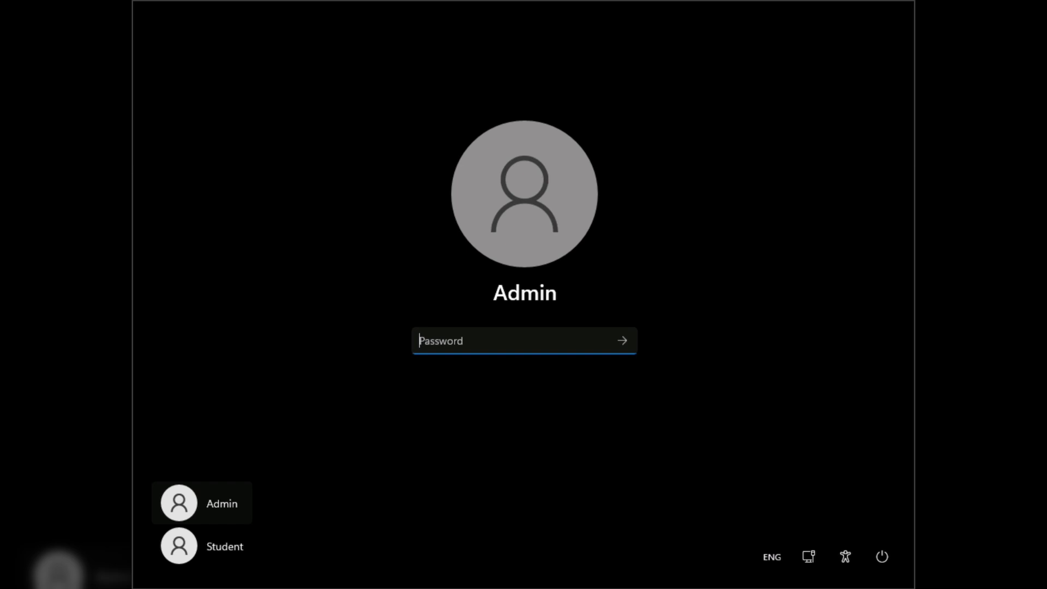
- Sign in to SEA-WS1 as Admin and open Settings at Accounts > Access work or school
type("*********")
left_click(621, 339)
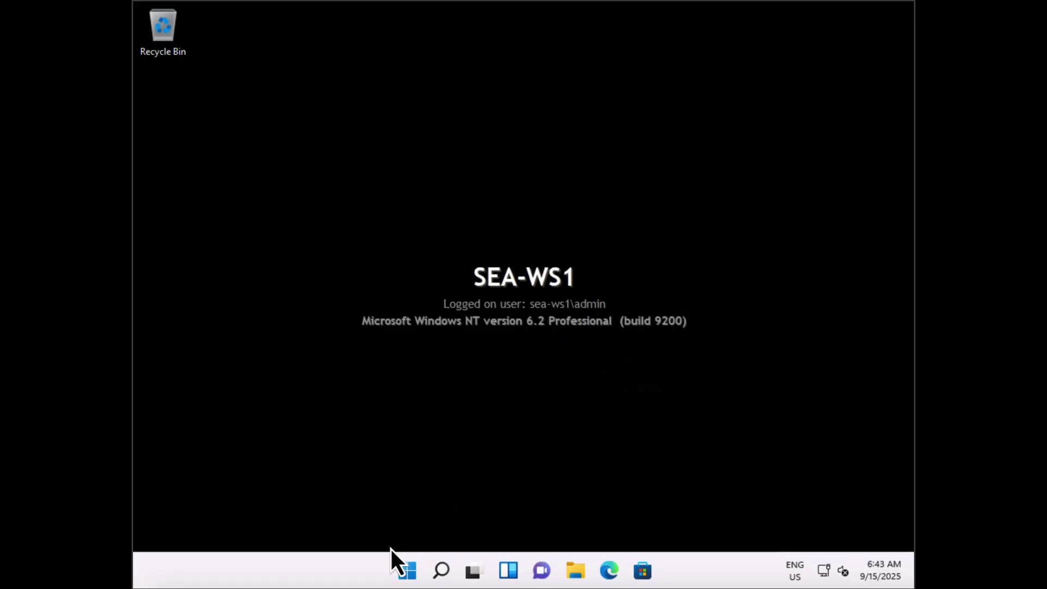
left_click(408, 569)
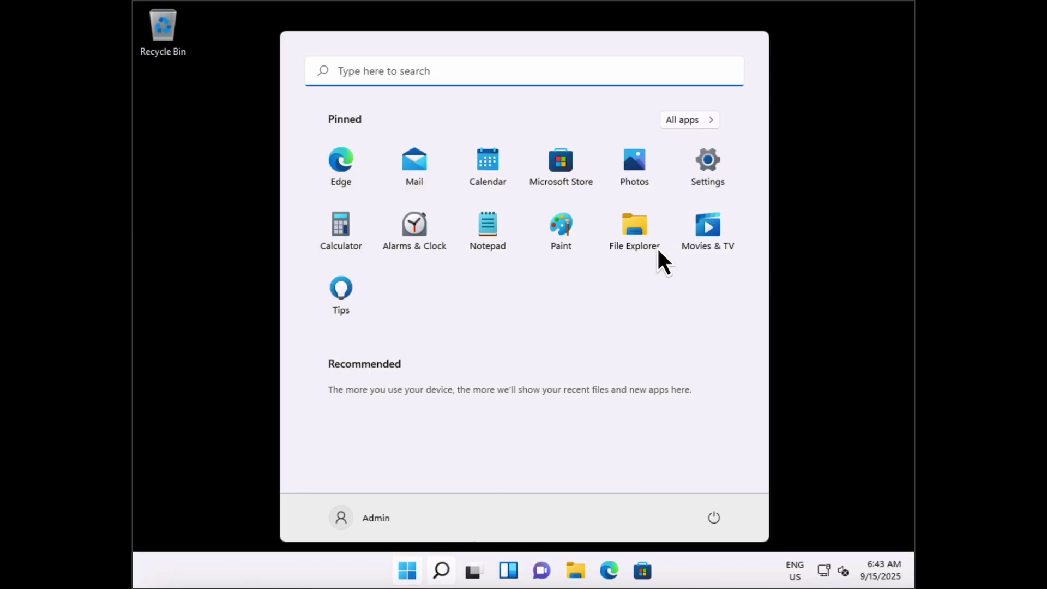
left_click(708, 163)
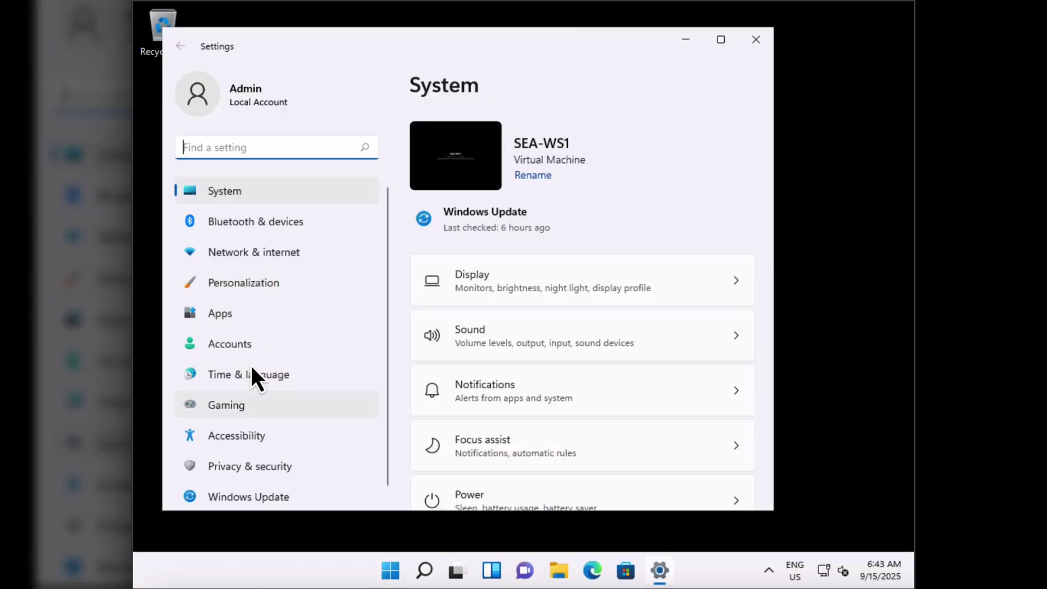
left_click(243, 342)
scroll(520, 433, "down", 1)
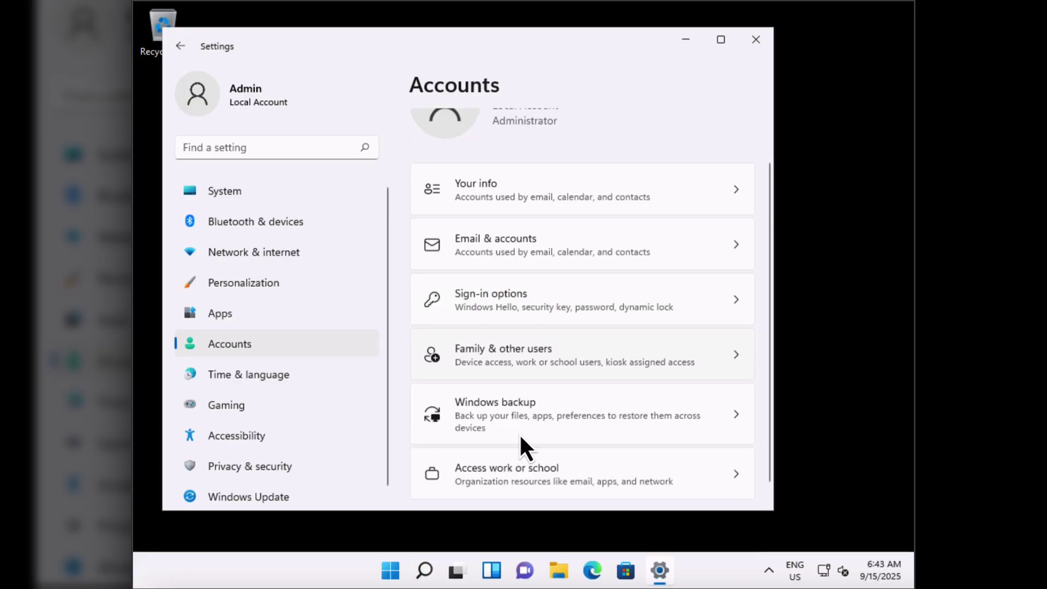
scroll(520, 433, "down", 1)
left_click(511, 455)
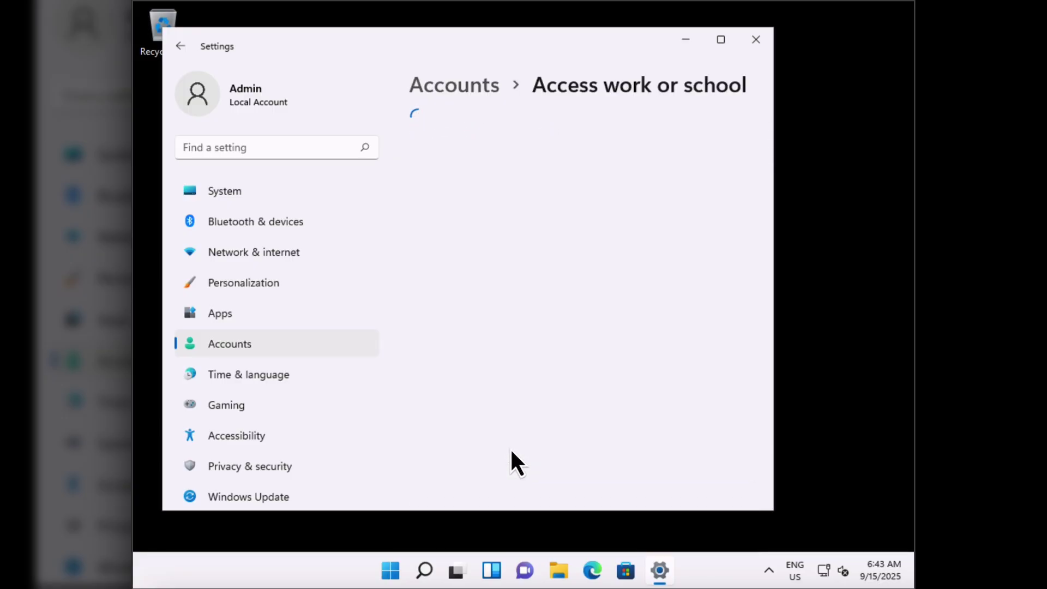
- Join the PC to Microsoft Entra ID using the user's work e-mail and password, confirming Contoso
left_click(676, 172)
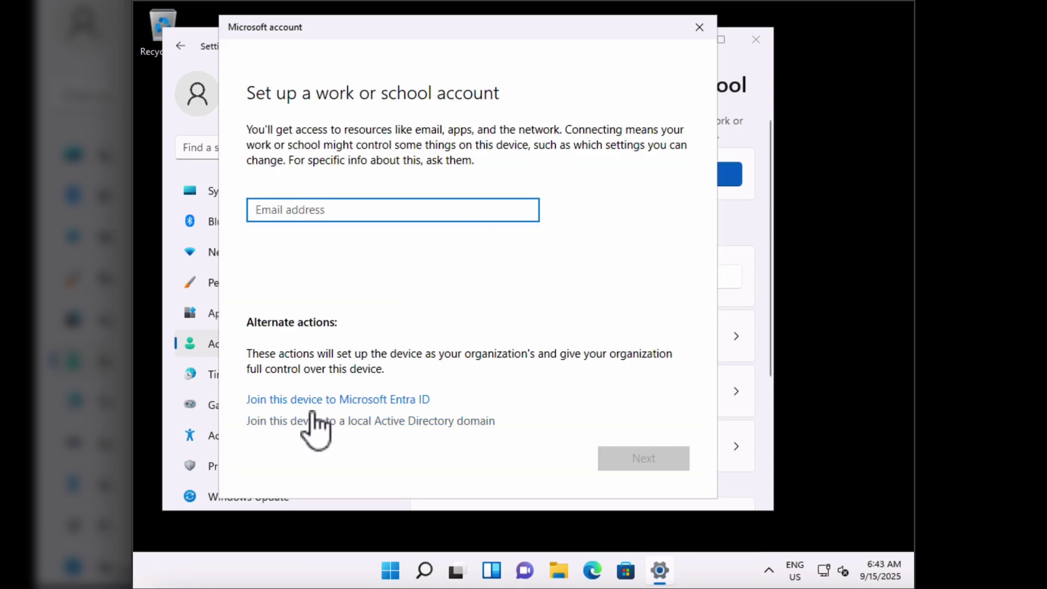
left_click(351, 402)
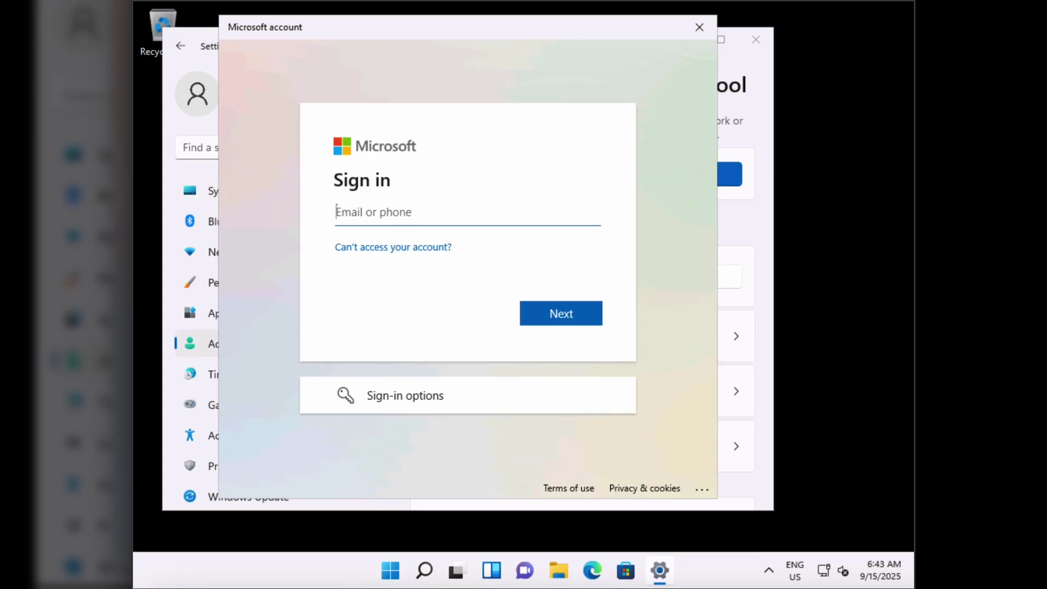
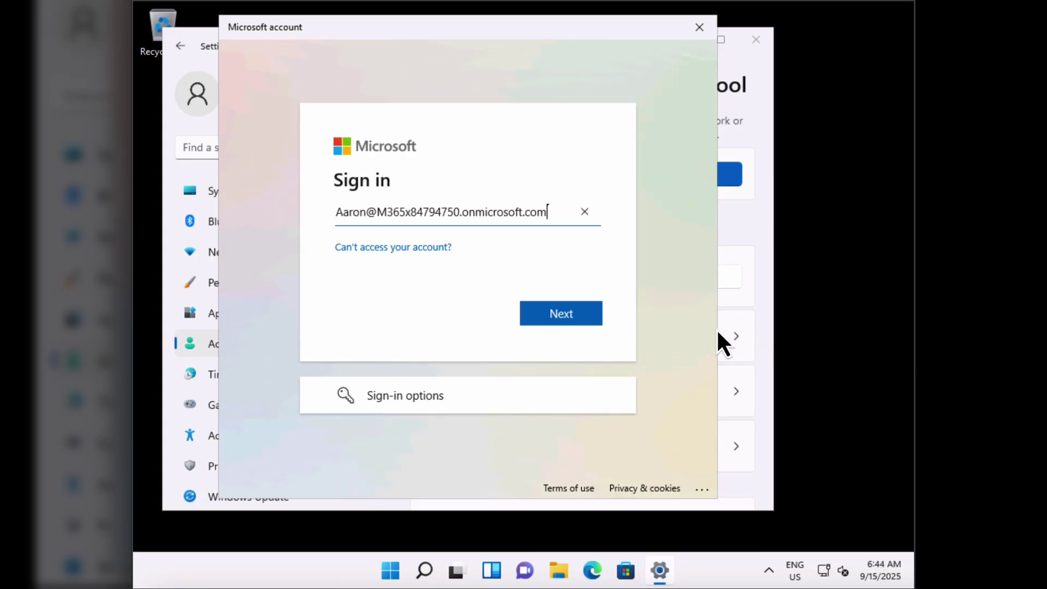
left_click(582, 319)
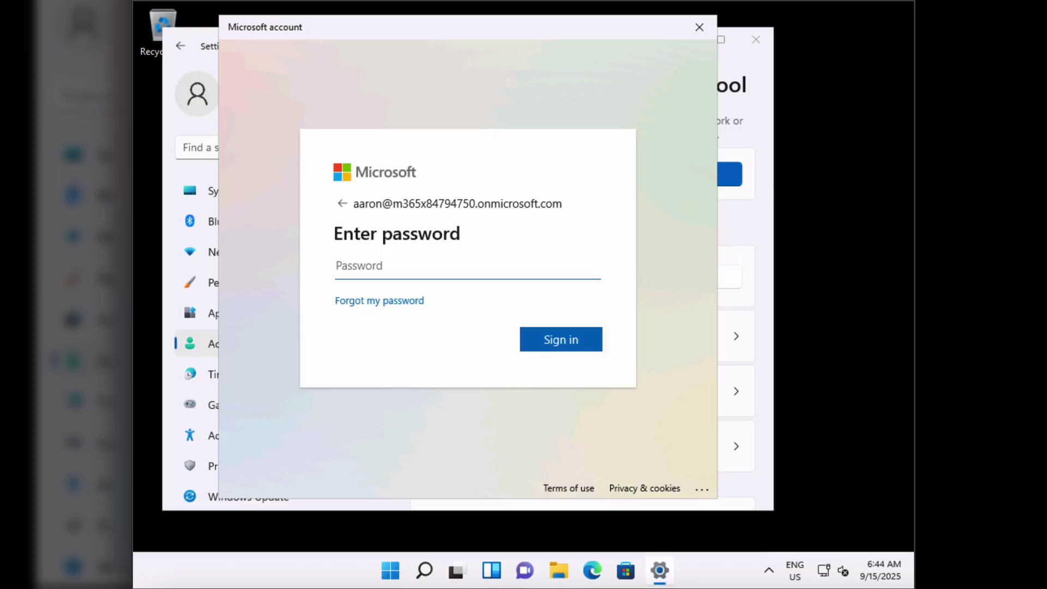
type("•••••••••")
left_click(559, 339)
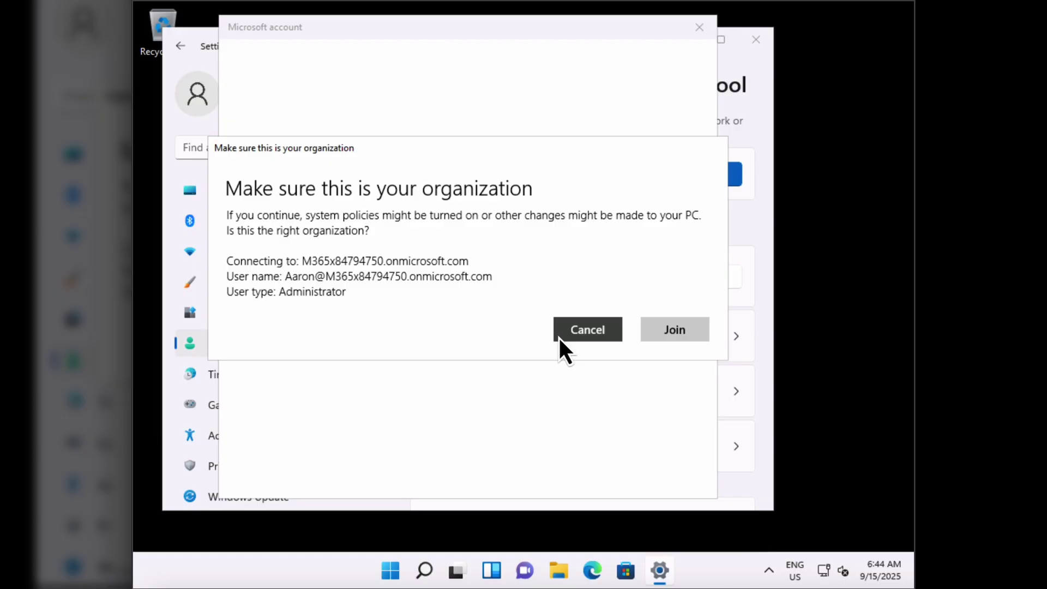
left_click(683, 328)
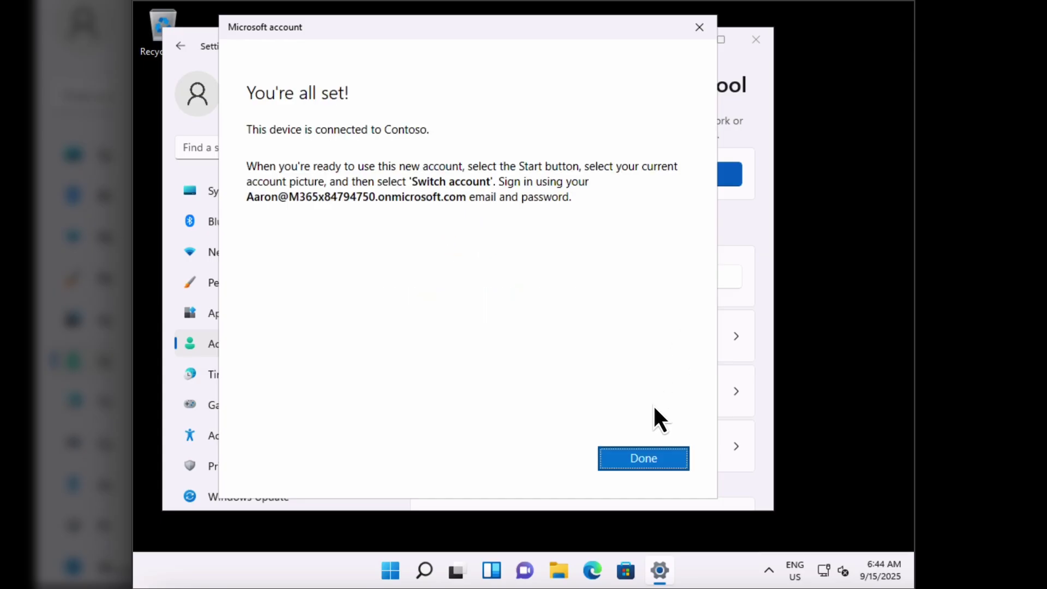
- Confirm the work account appears as connected to Contoso's Azure AD, then close Settings
left_click(657, 456)
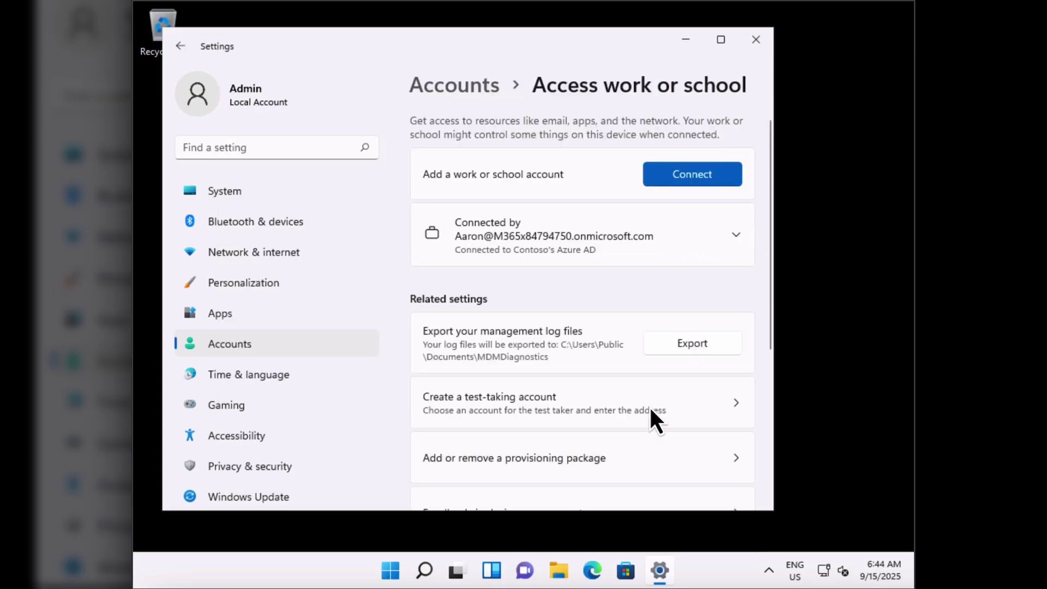
left_click(735, 235)
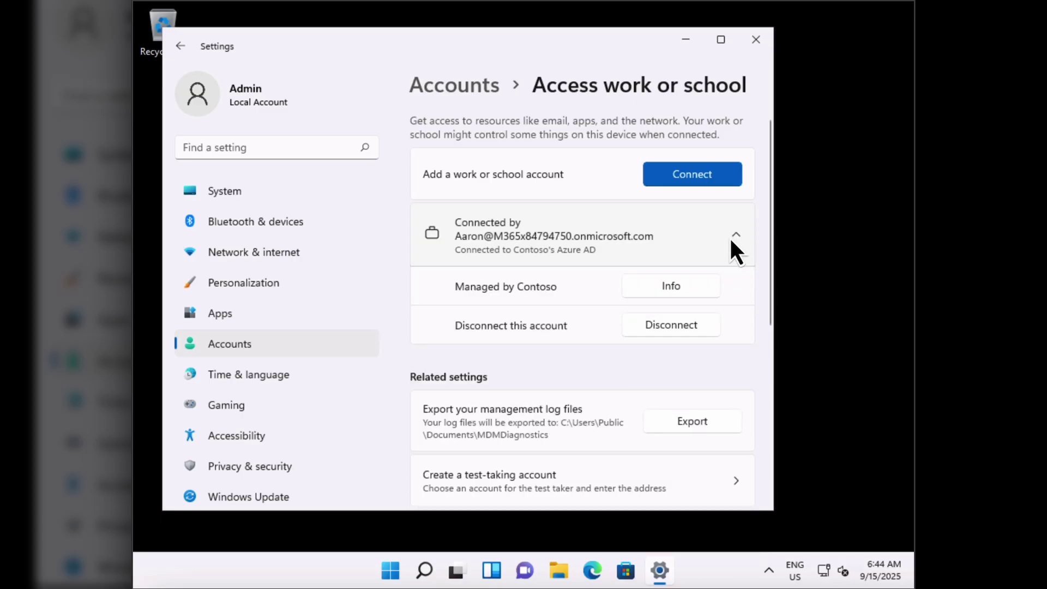
left_click(731, 241)
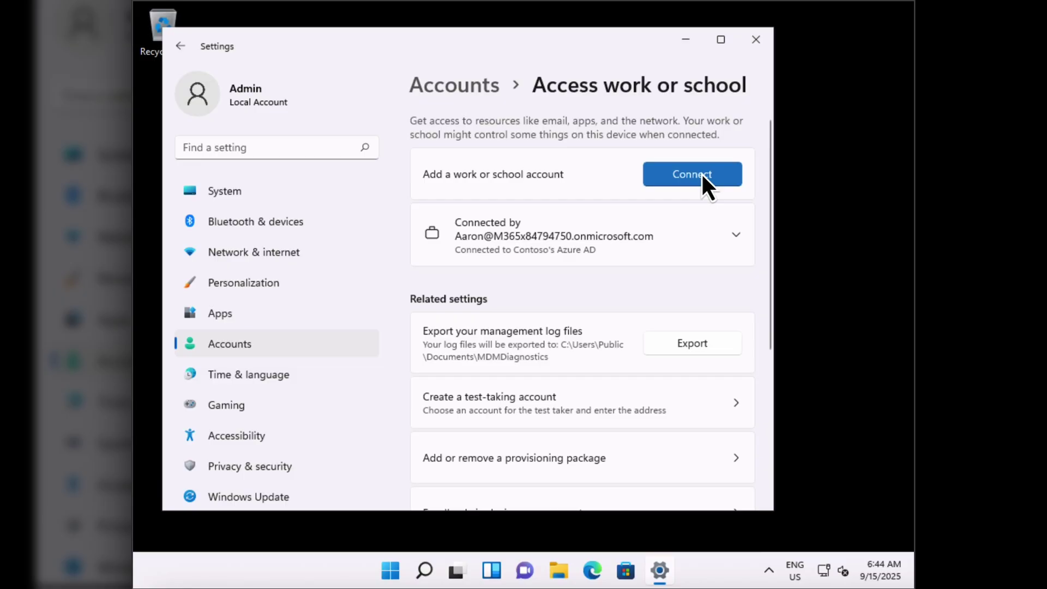
left_click(761, 42)
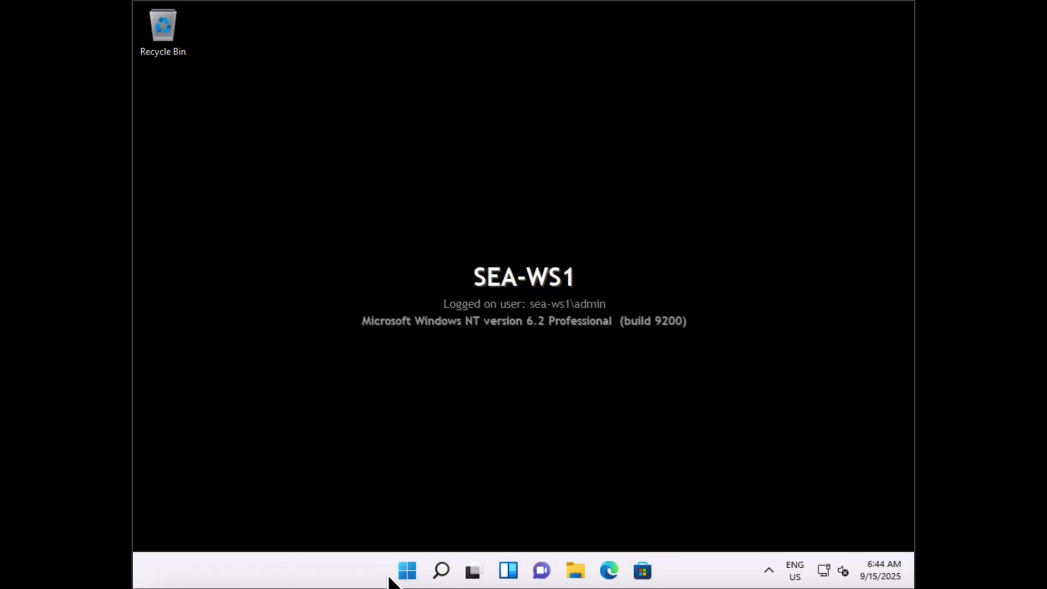
- Restart SEA-WS1 from the Start menu's power options
left_click(406, 577)
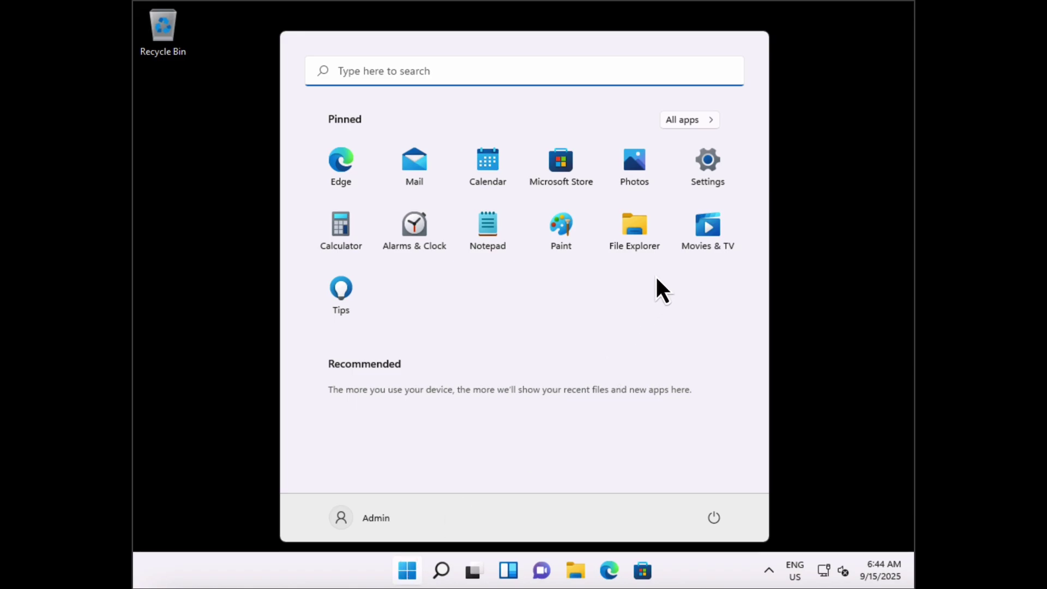
left_click(716, 517)
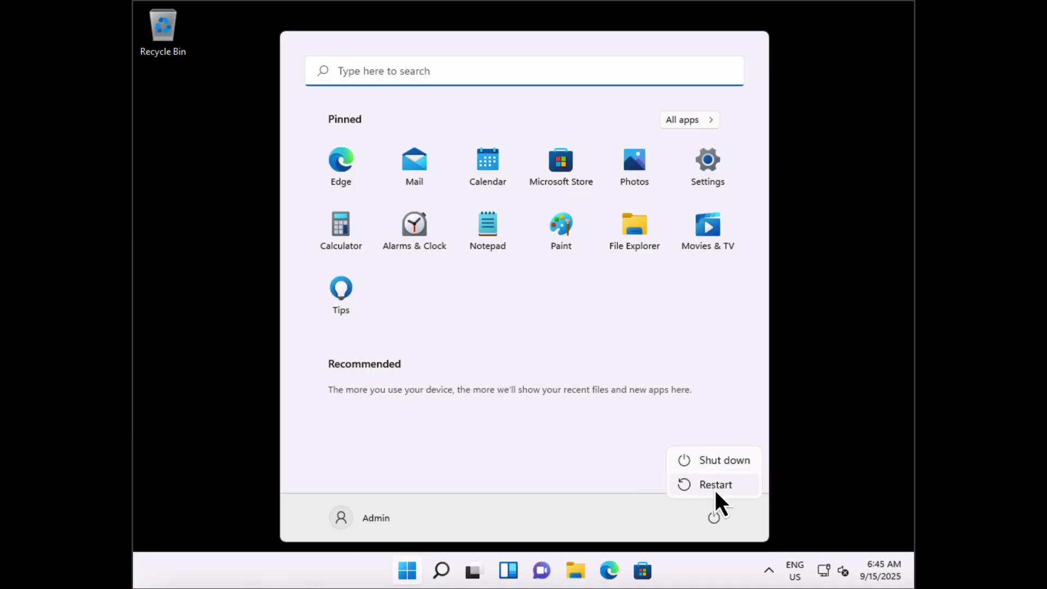
left_click(714, 489)
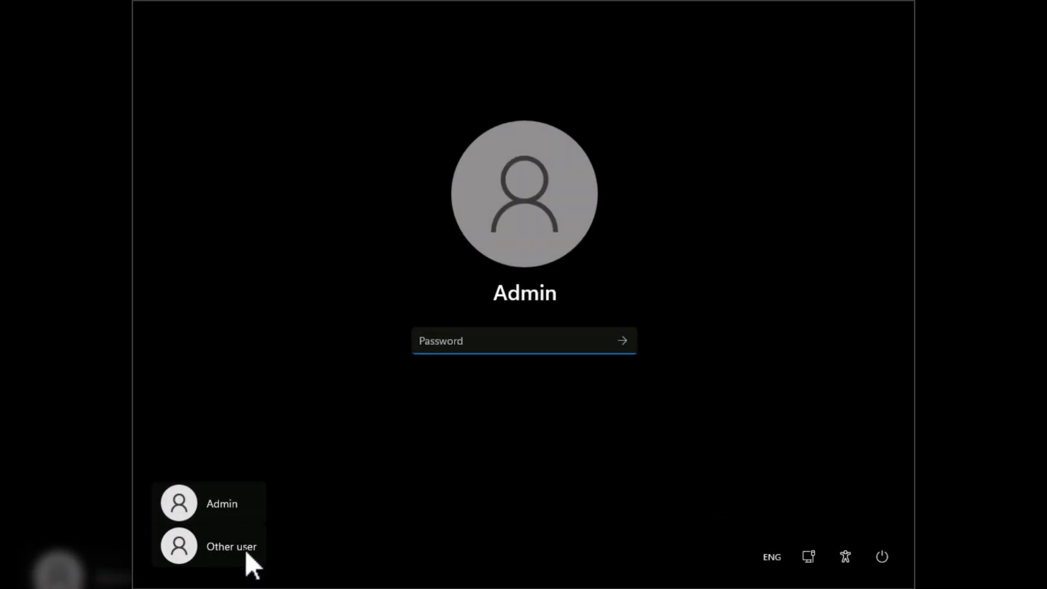
- Sign in as Other user with the work account's e-mail and password, then dismiss the Teams welcome
left_click(228, 550)
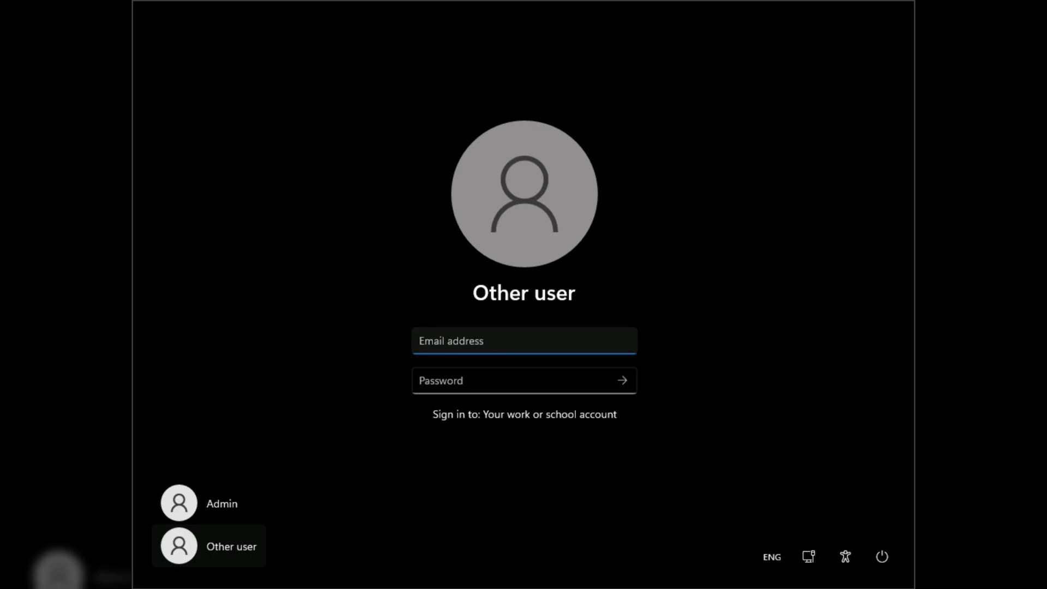
left_click(455, 376)
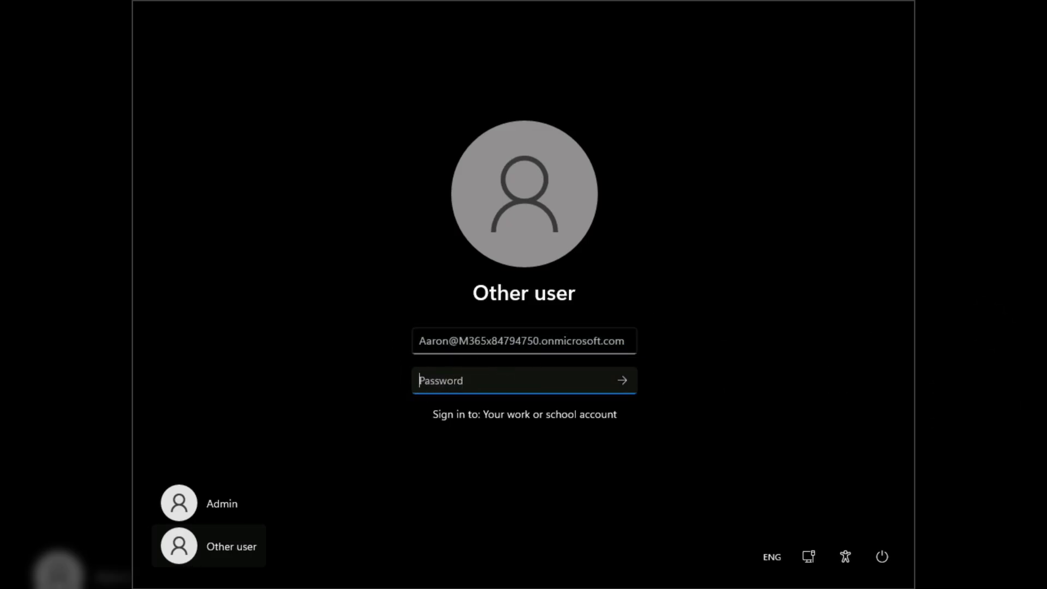
type("**********")
left_click(622, 381)
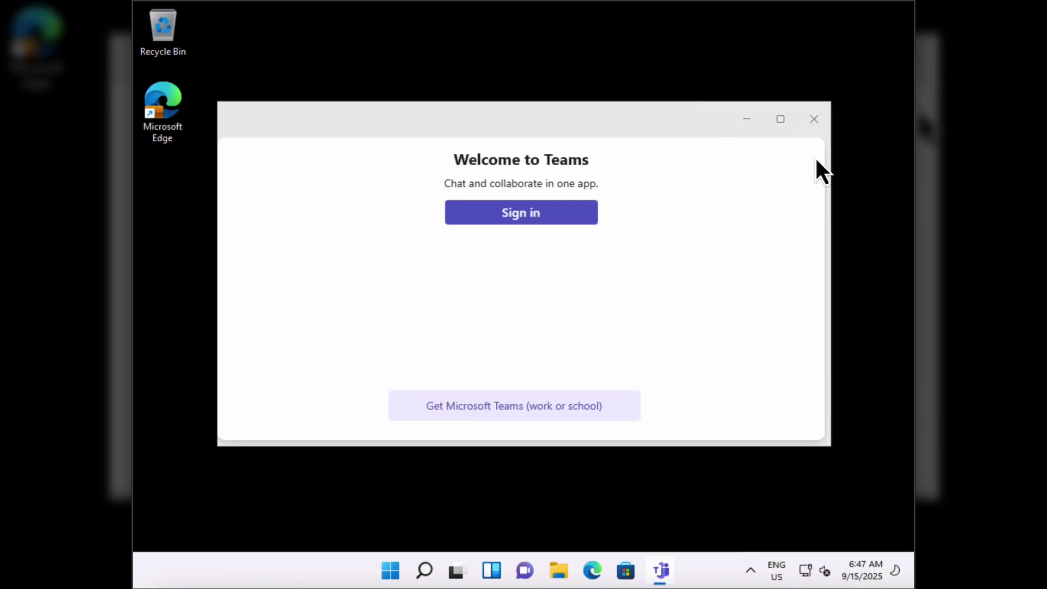
left_click(814, 120)
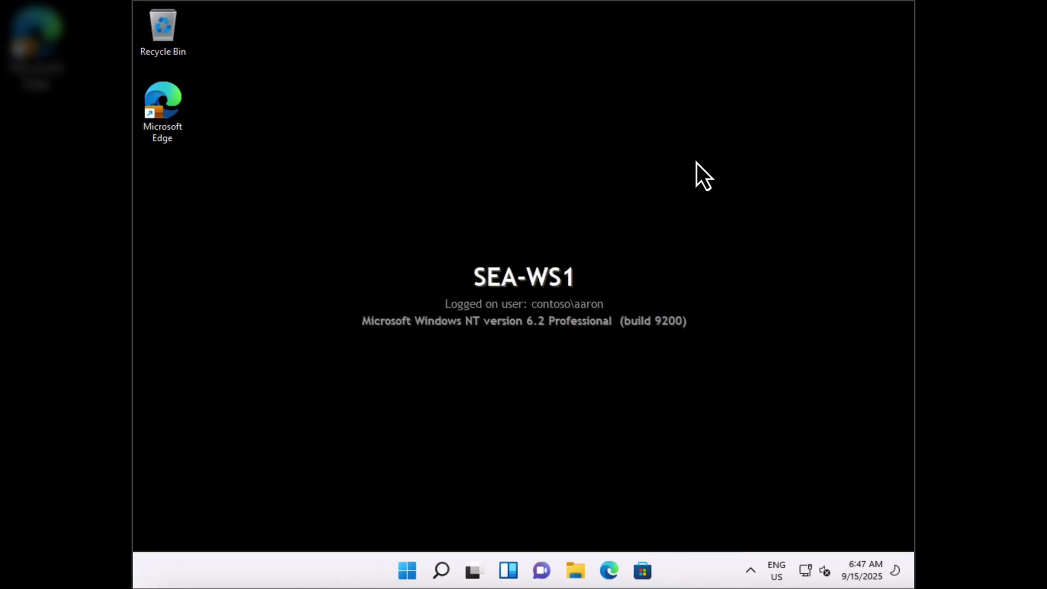
left_click(173, 103)
left_click(290, 253)
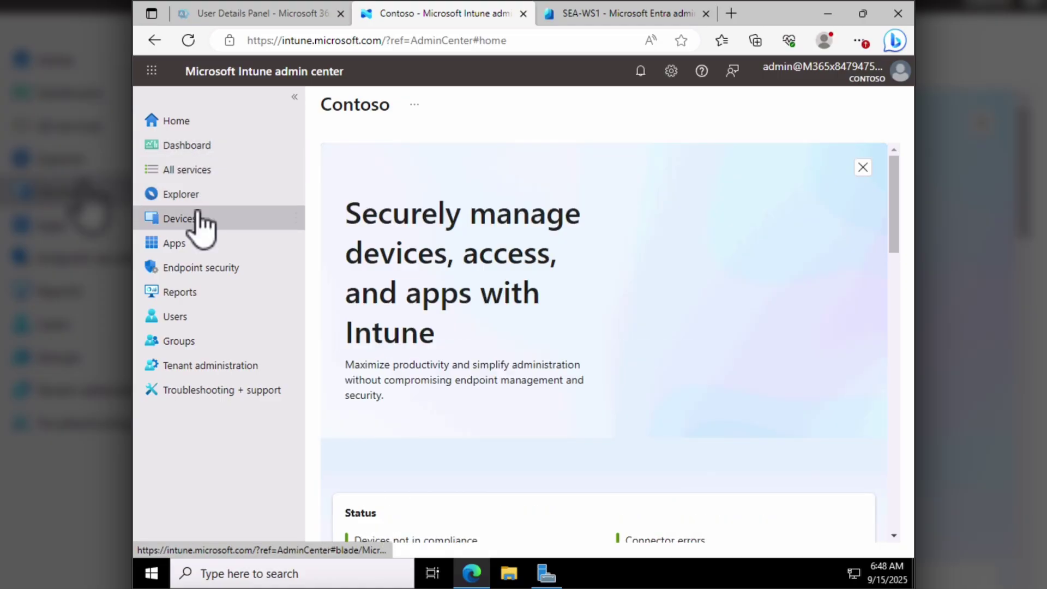
- Open Intune's Windows device list and review SEA-WS1's overview showing it Compliant and Corporate-owned
left_click(196, 218)
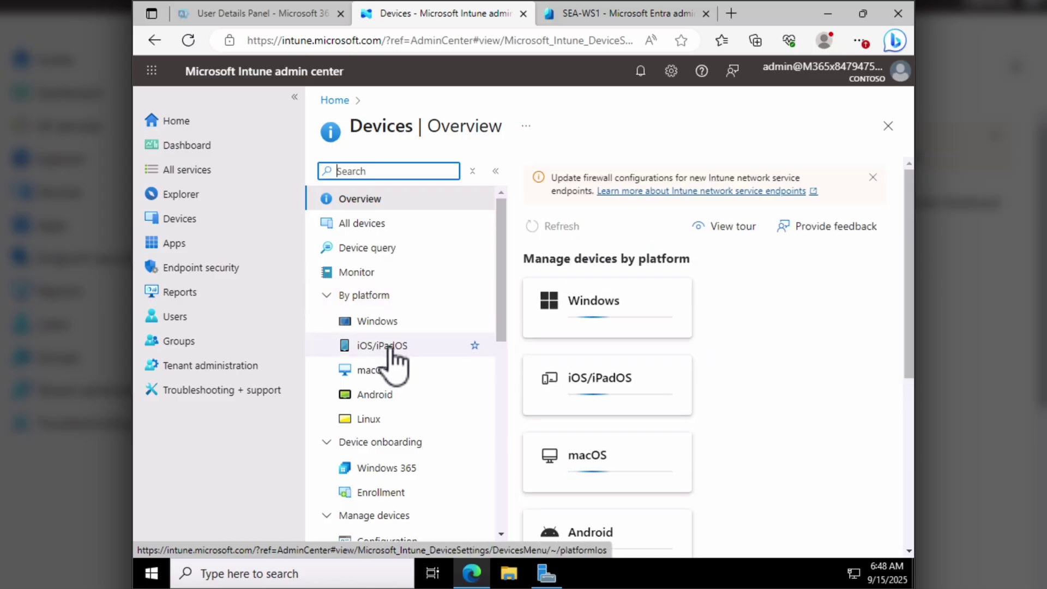
left_click(376, 322)
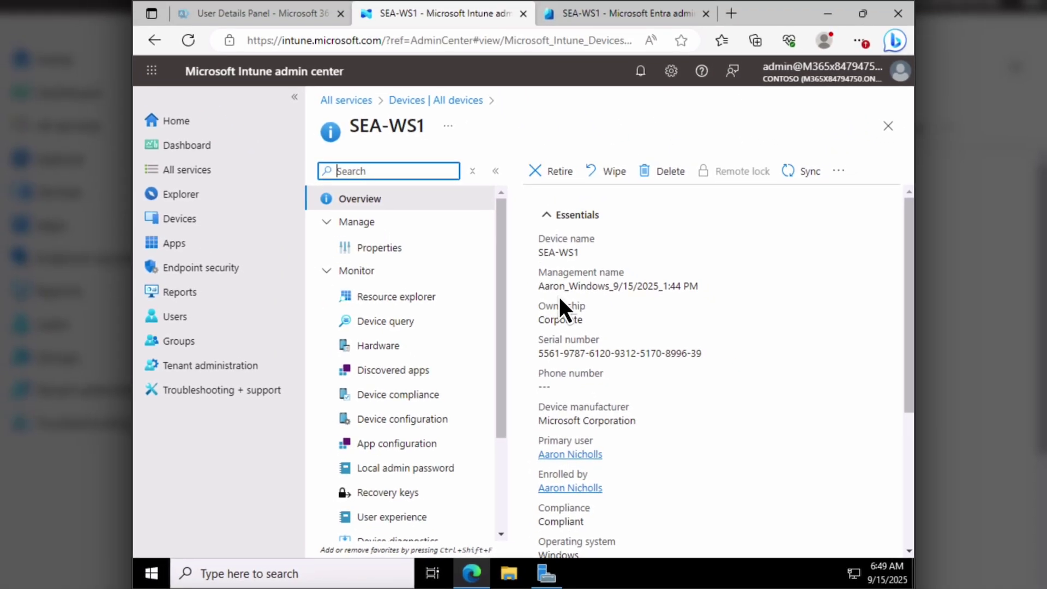
scroll(519, 235, "down", 1)
scroll(558, 295, "down", 2)
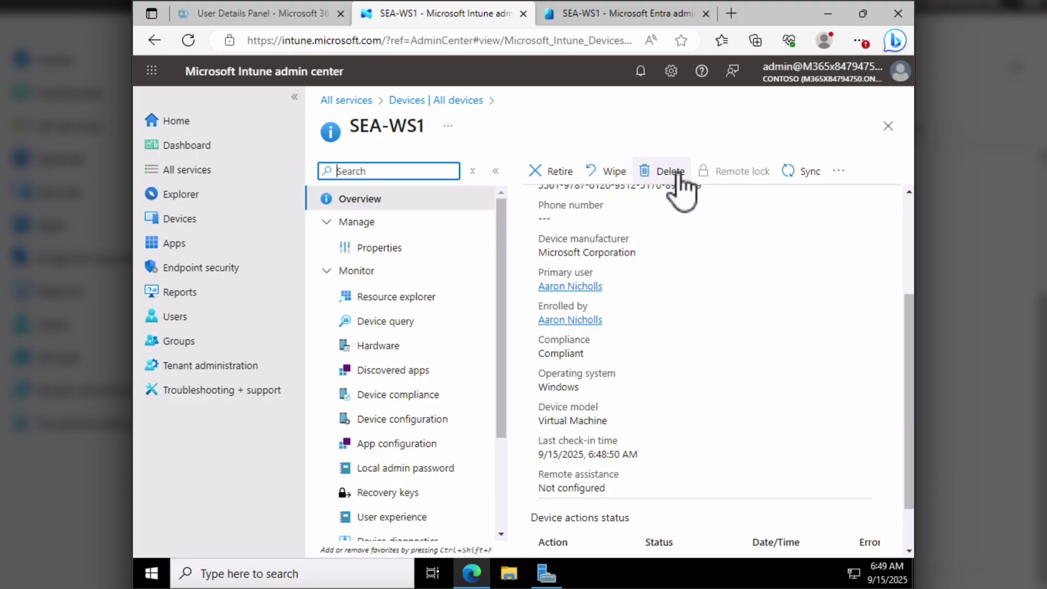
left_click(837, 172)
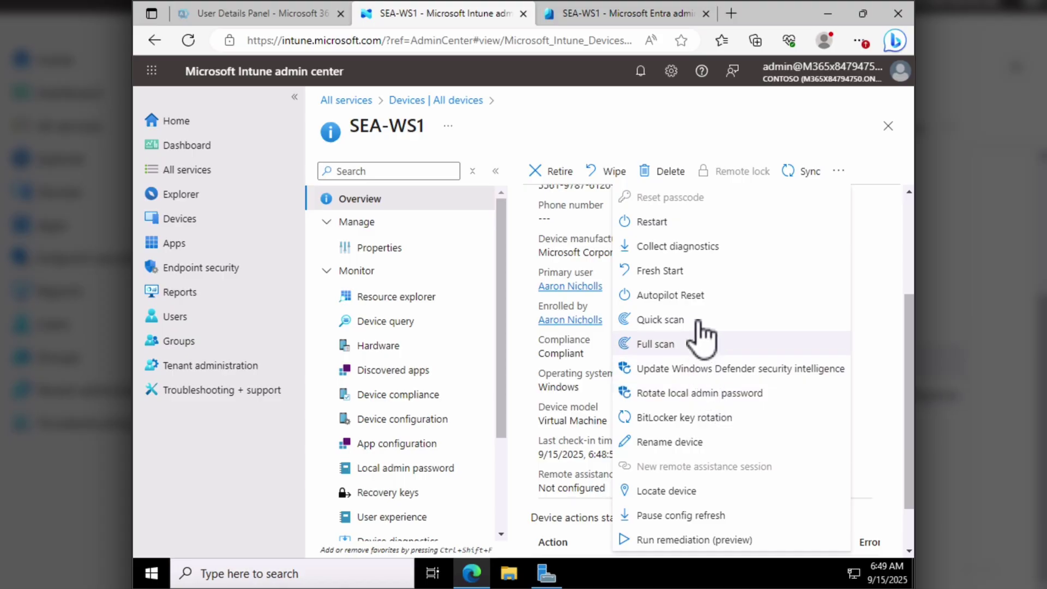
left_click(750, 116)
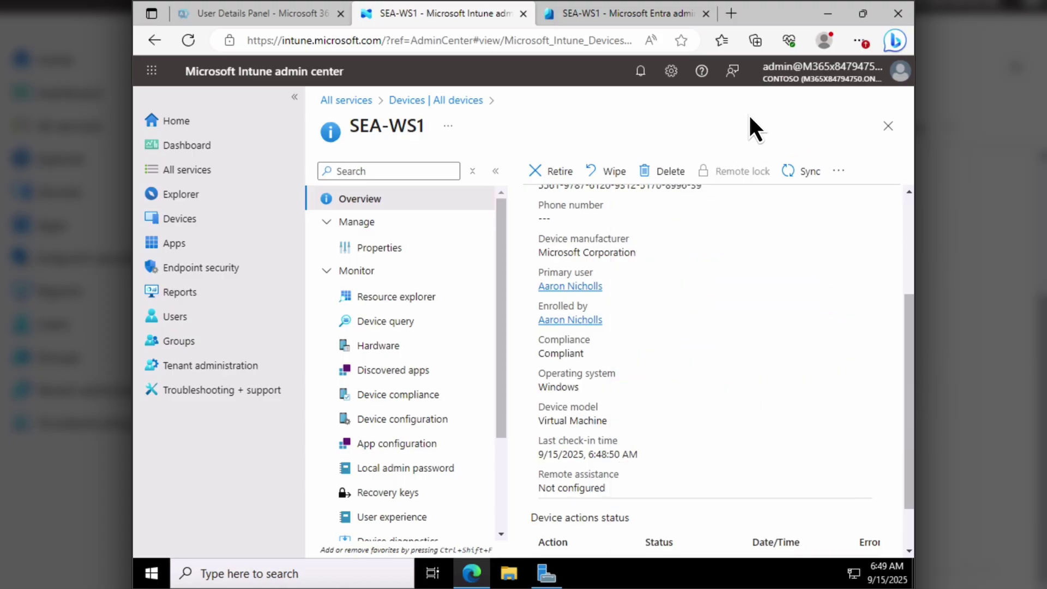